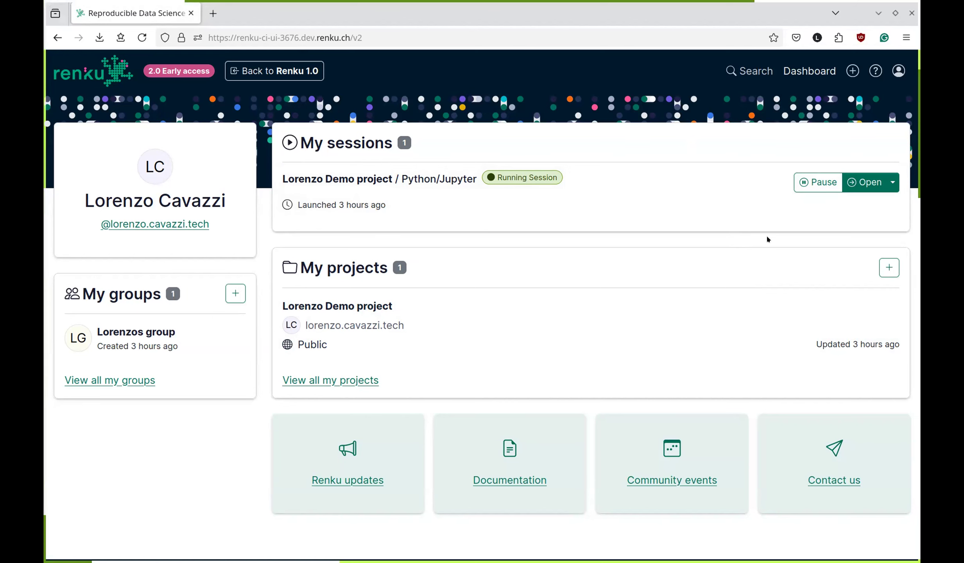
- Enlarge the page to 120% and open the demo project at its Data section
key(ctrl+plus)
key(ctrl+plus)
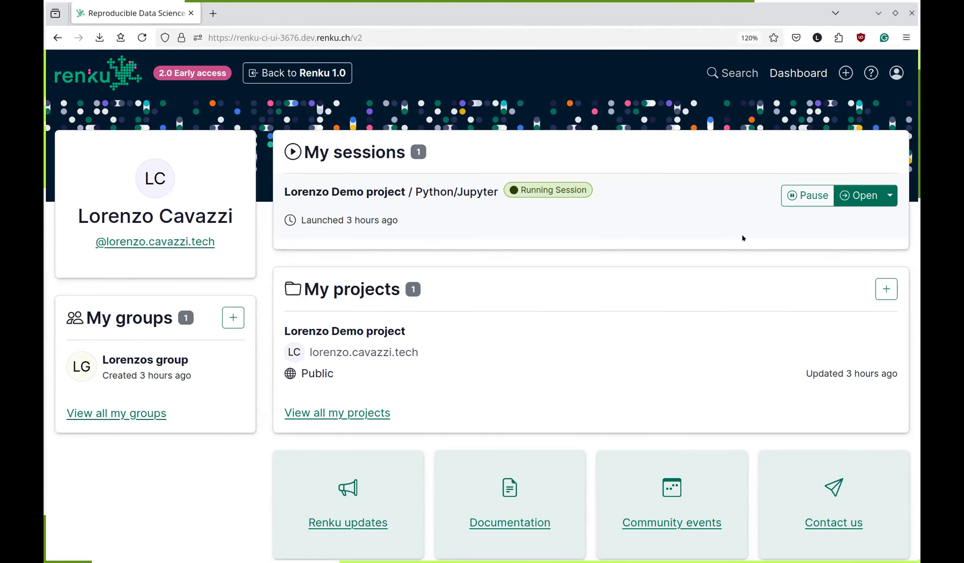
click(406, 353)
scroll(391, 196, down, 4)
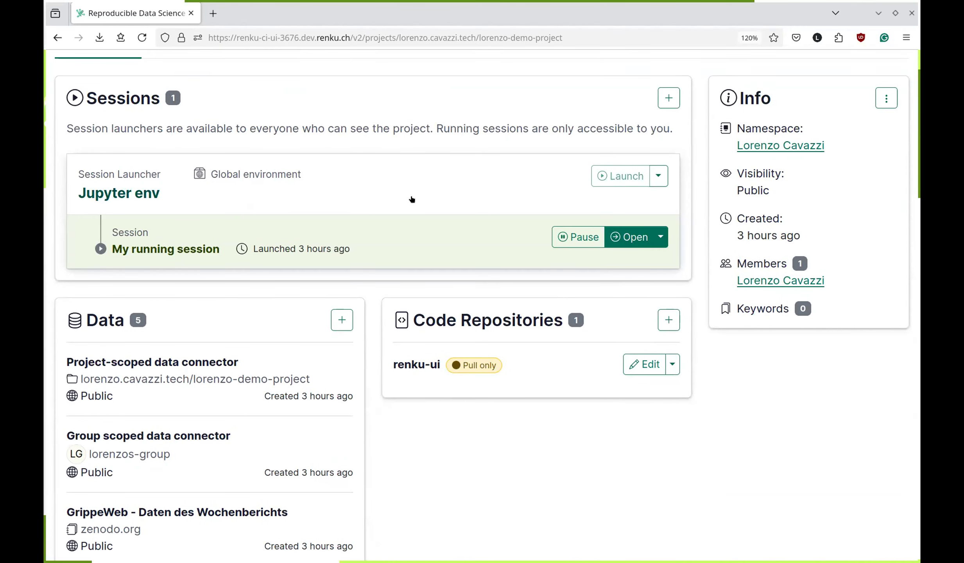
scroll(400, 186, down, 5)
scroll(353, 164, up, 2)
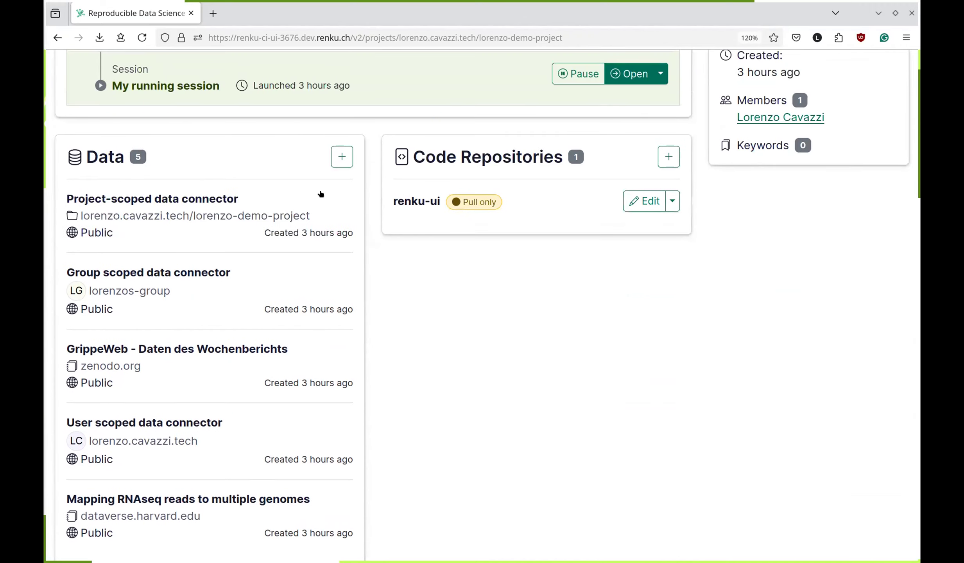
- Look through the options for creating a data connector and importing data by DOI, leaving without adding anything
click(341, 156)
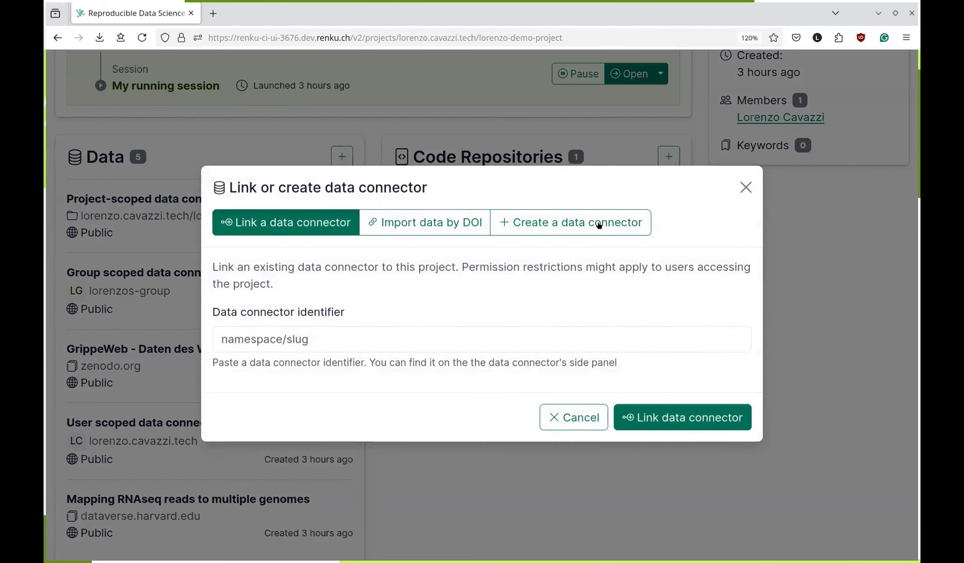
click(598, 225)
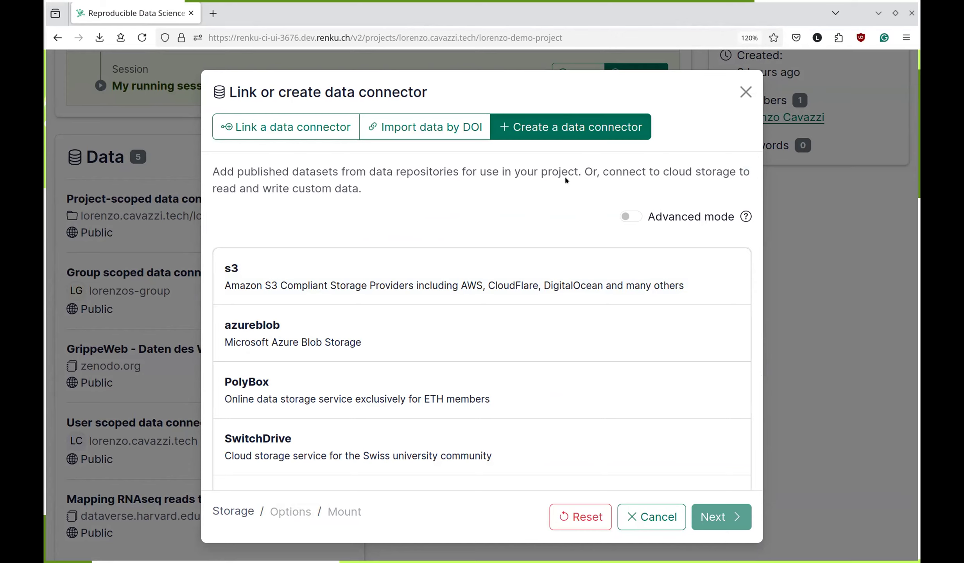
click(458, 124)
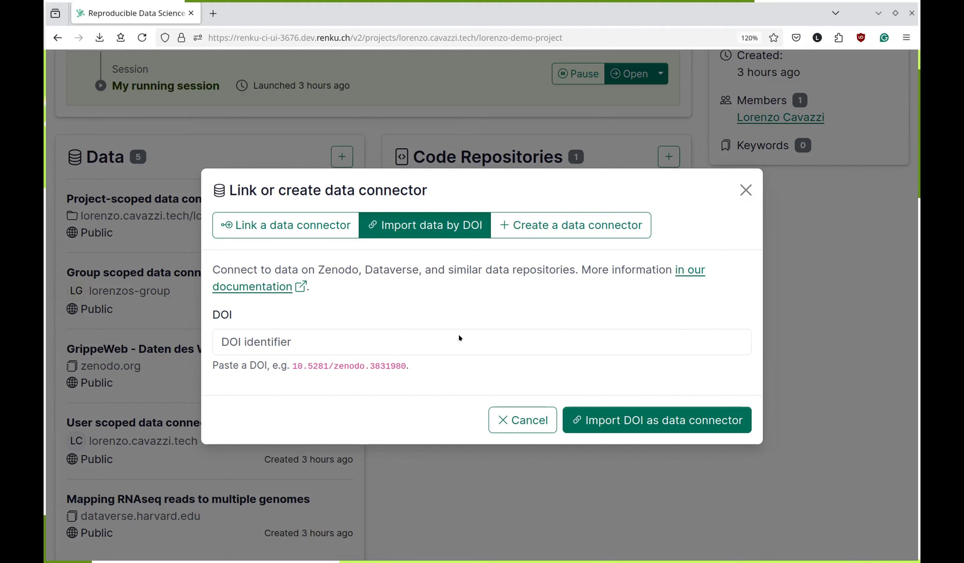
click(512, 419)
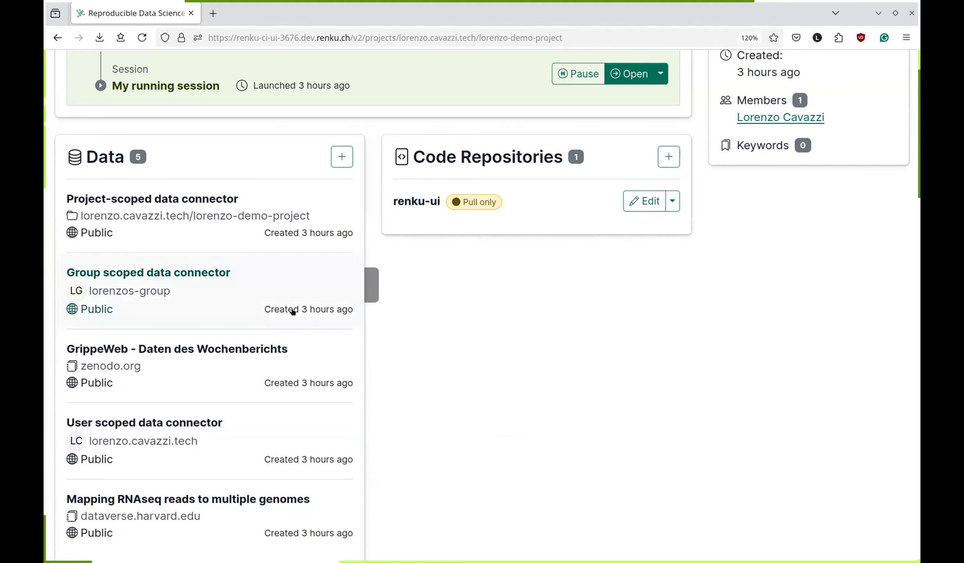
- Review the details of the GrippeWeb - Daten des Wochenberichts data connector, including its DOI, keywords, description, mount point and credentials
scroll(505, 277, down, 2)
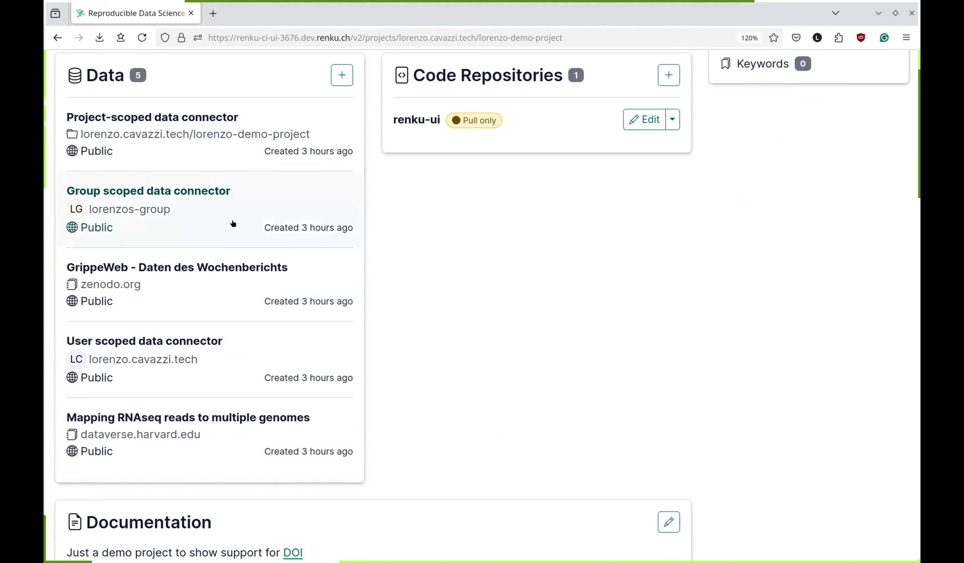
click(179, 267)
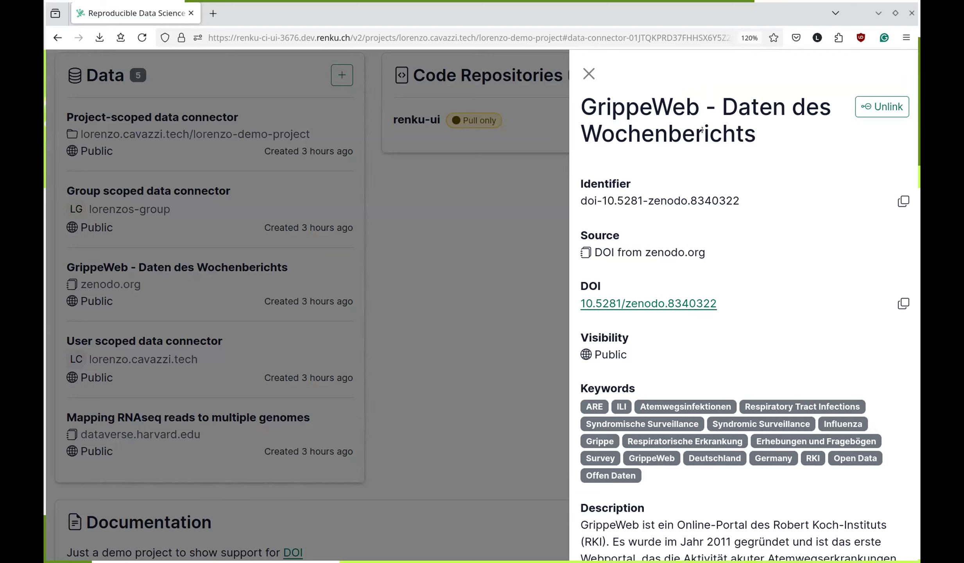
scroll(682, 129, down, 4)
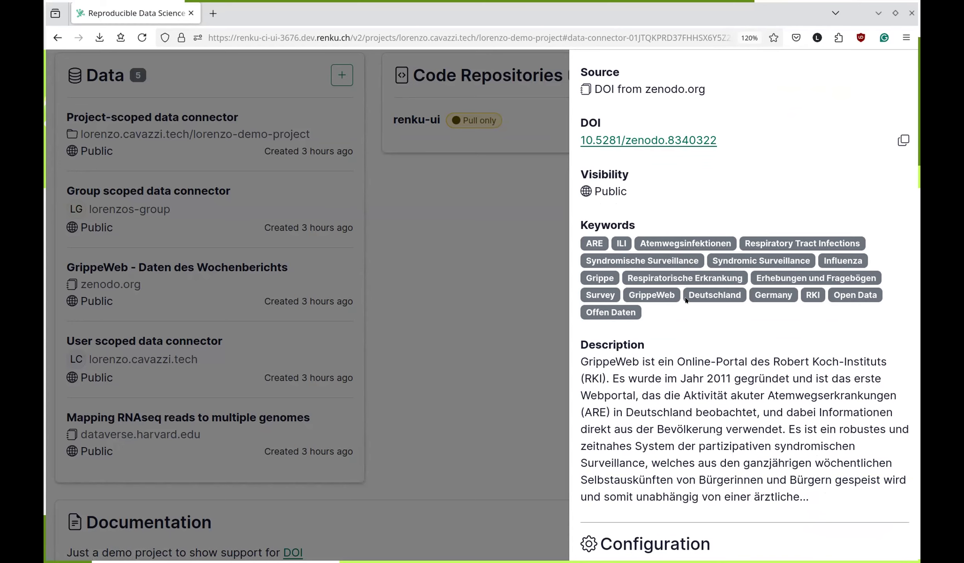
scroll(684, 326, down, 2)
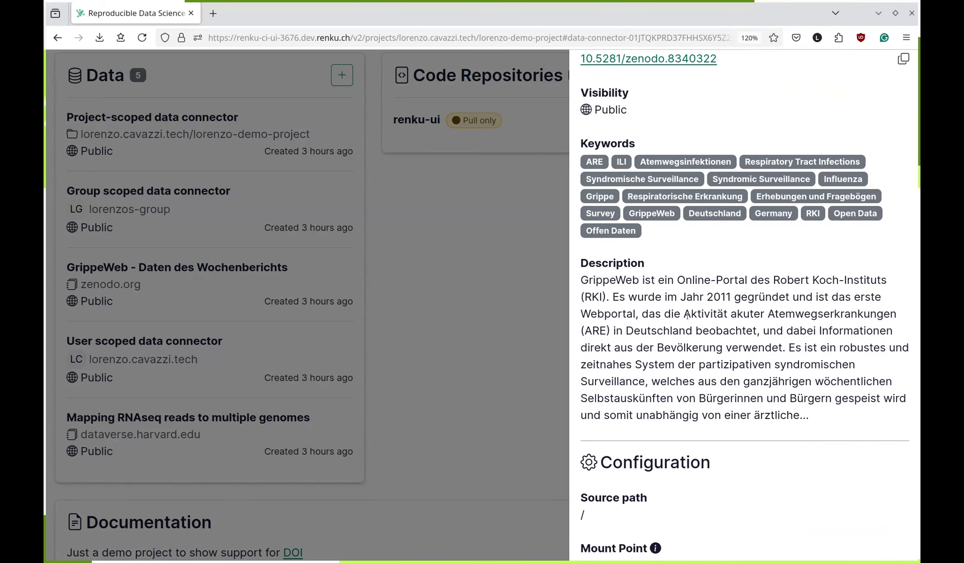
scroll(685, 308, down, 2)
scroll(686, 308, down, 4)
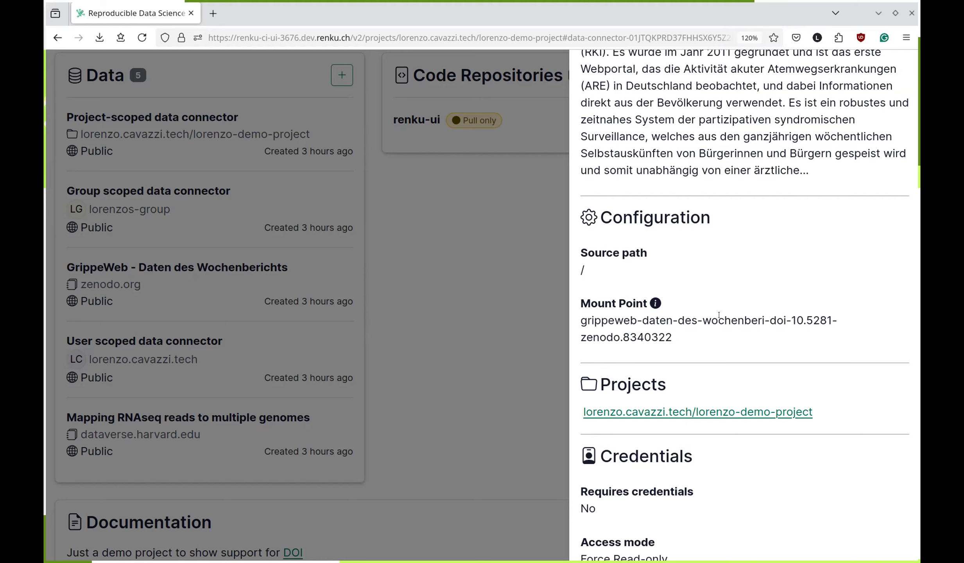
scroll(754, 180, up, 10)
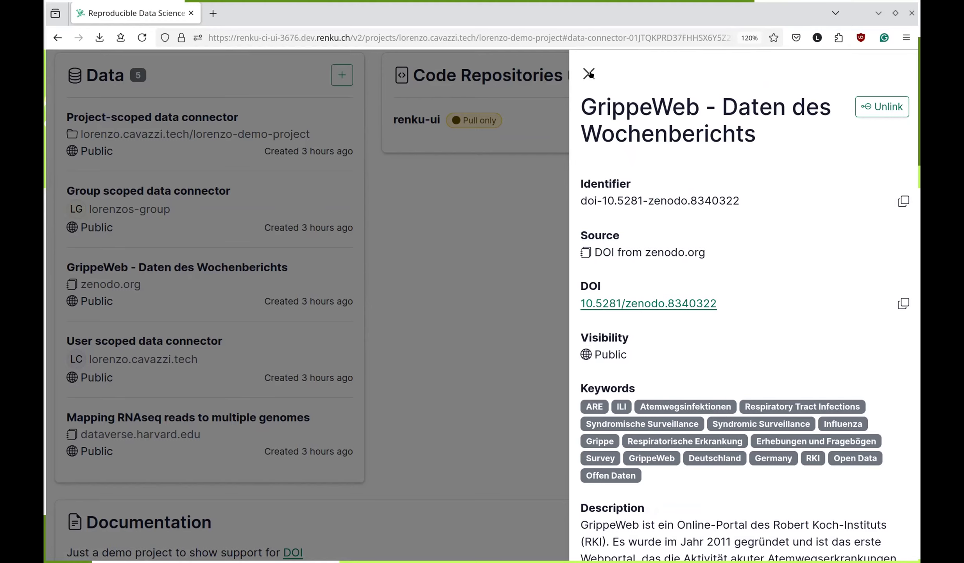
click(589, 73)
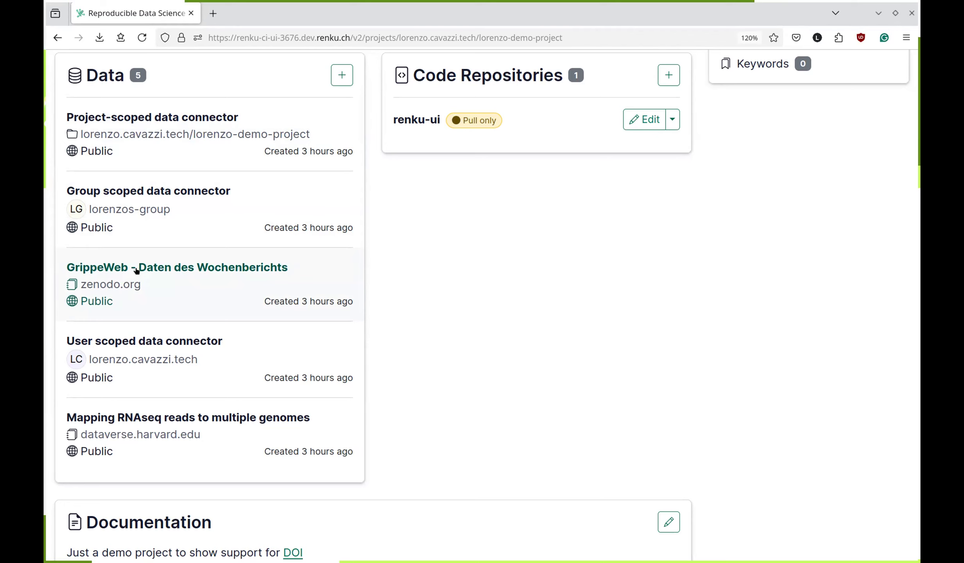
- Import the dataset with DOI 10.5281/zenodo.3831980 into the project as a data connector
click(342, 76)
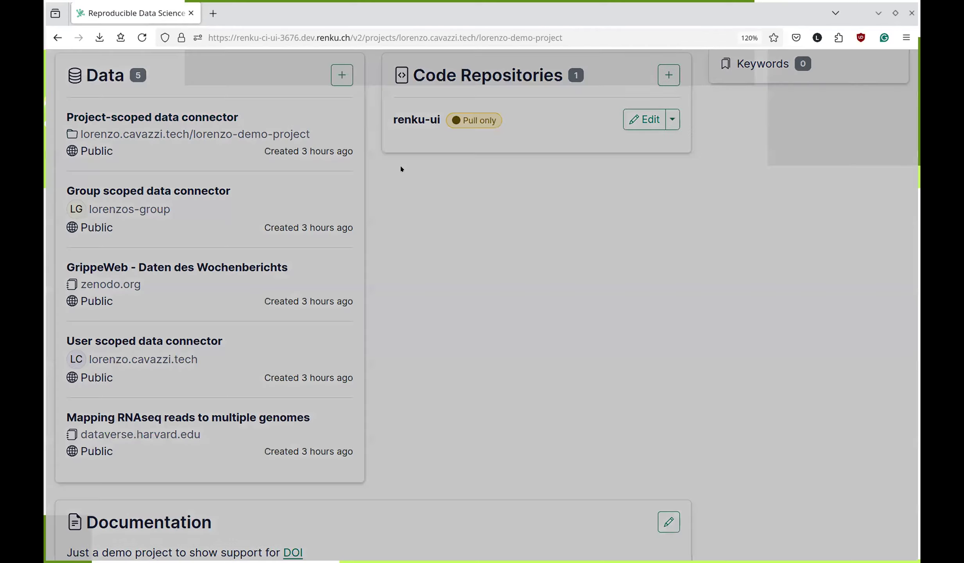
click(433, 227)
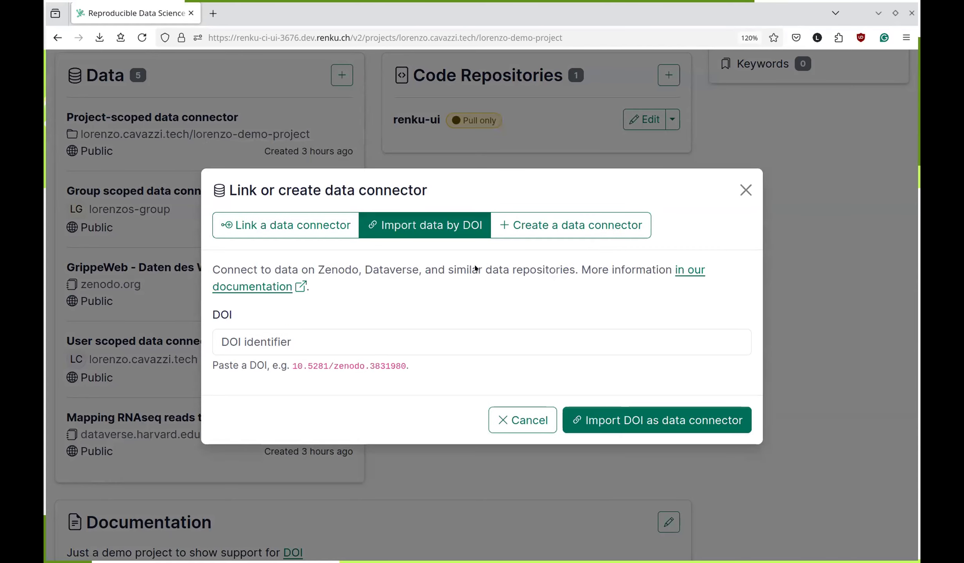
click(293, 223)
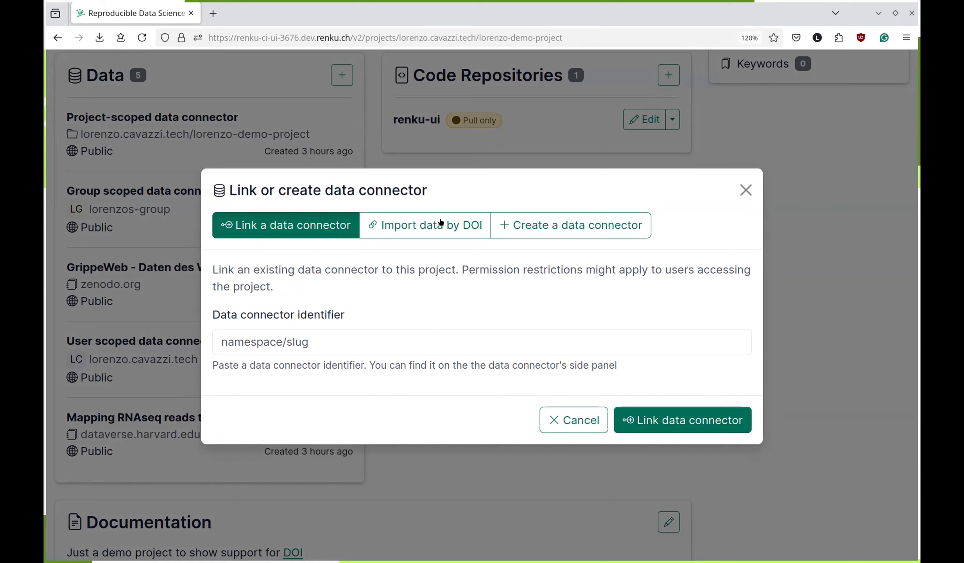
click(408, 230)
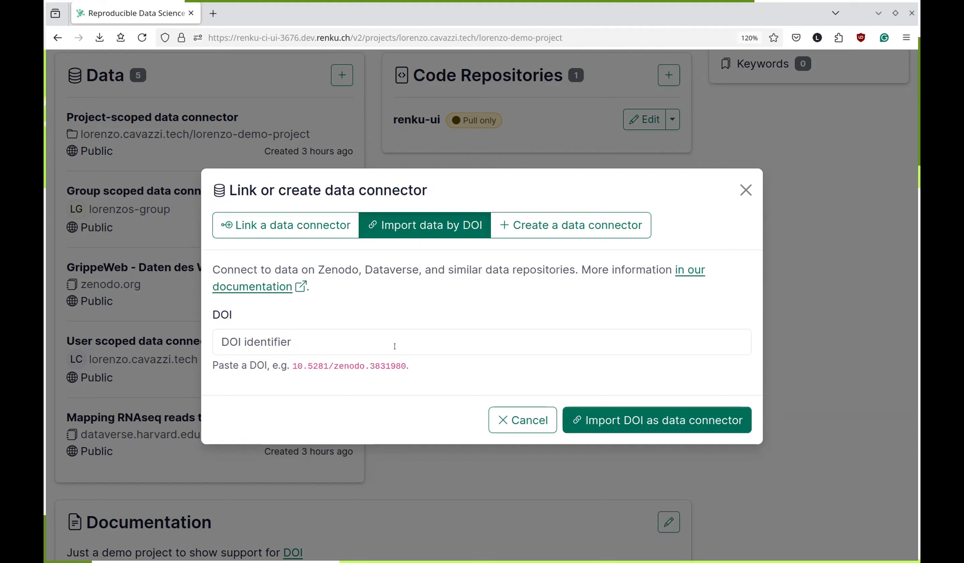
drag(402, 360, 289, 366)
key(ctrl+c)
click(313, 343)
key(ctrl+v)
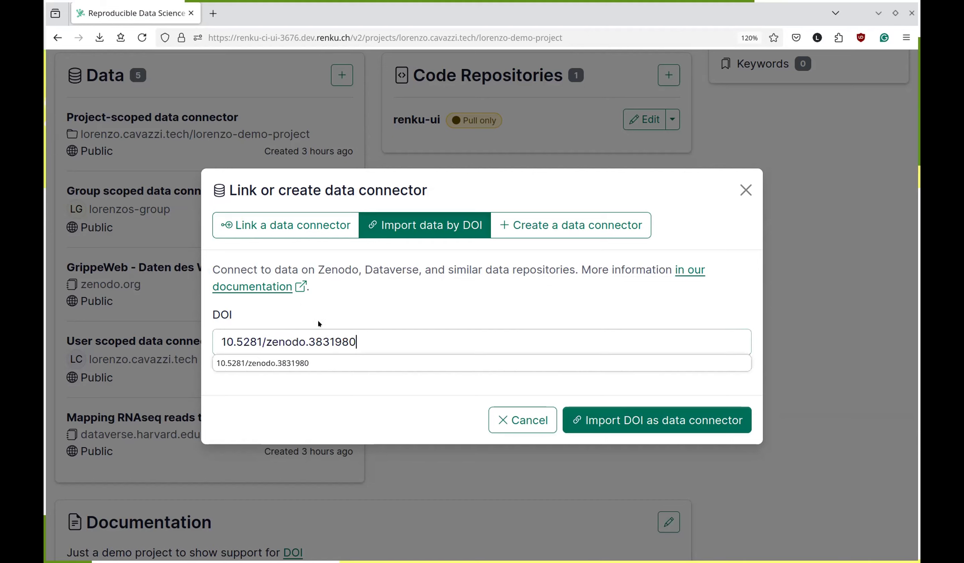
click(679, 387)
click(669, 418)
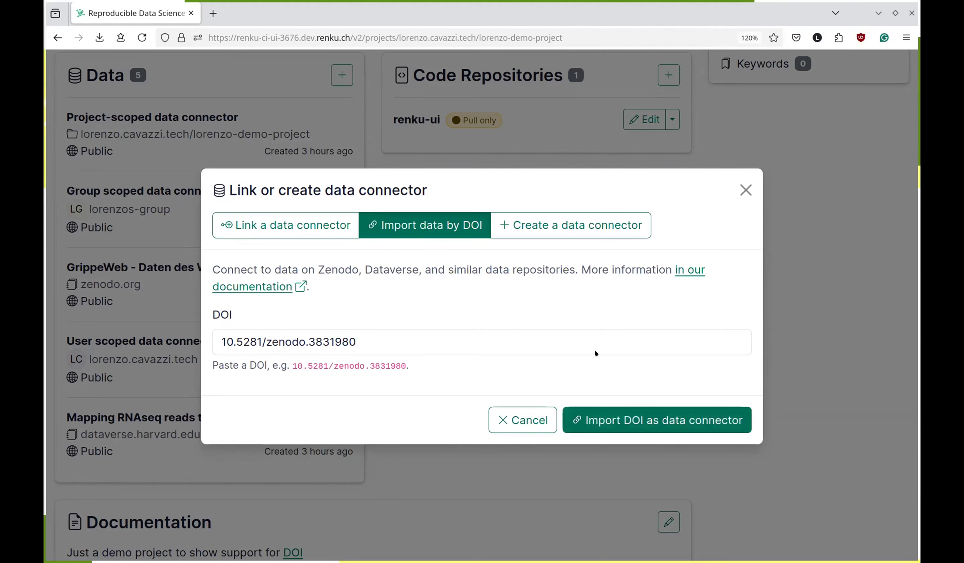
- Review the details of the imported ERA-5 reanalysis data connector and copy its identifier
scroll(164, 371, down, 2)
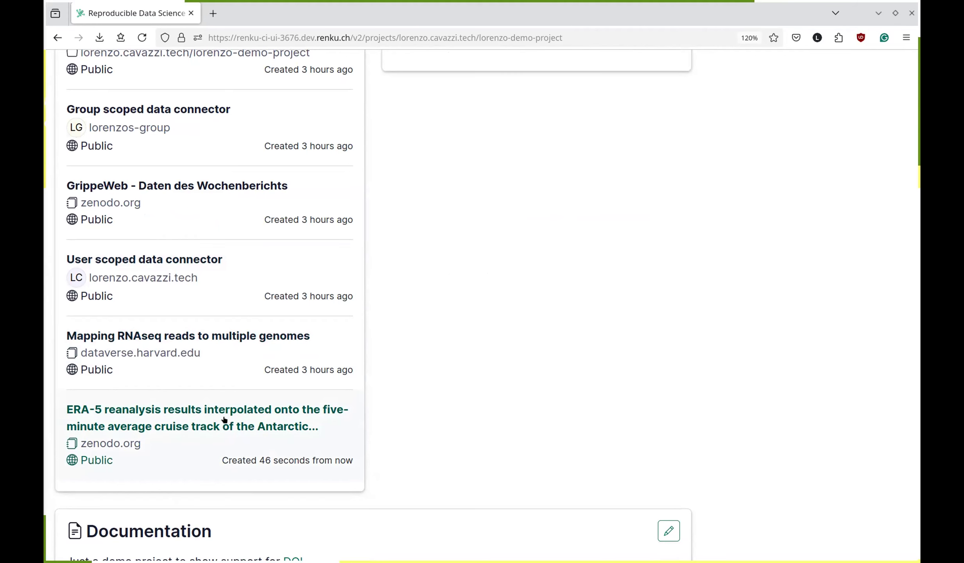
click(183, 420)
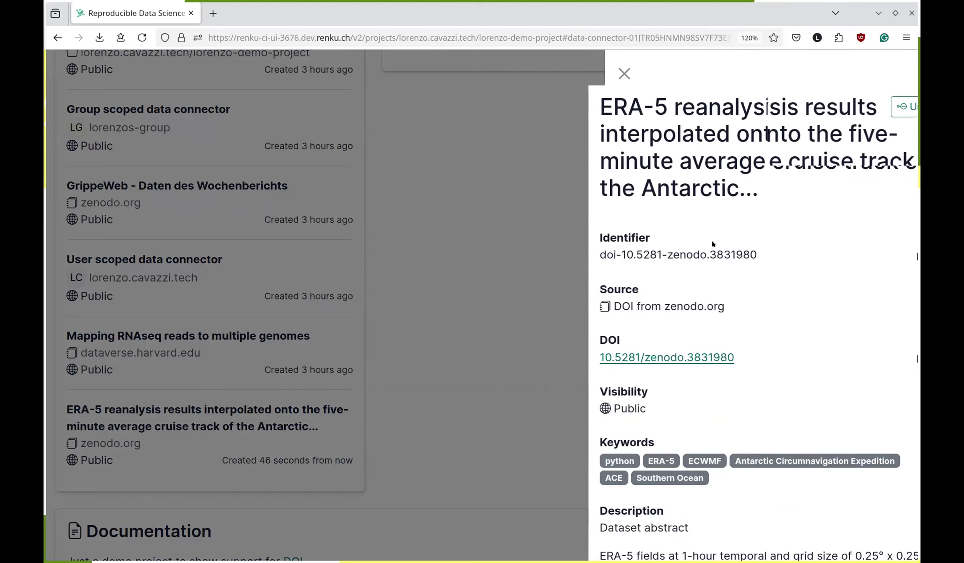
scroll(697, 170, down, 2)
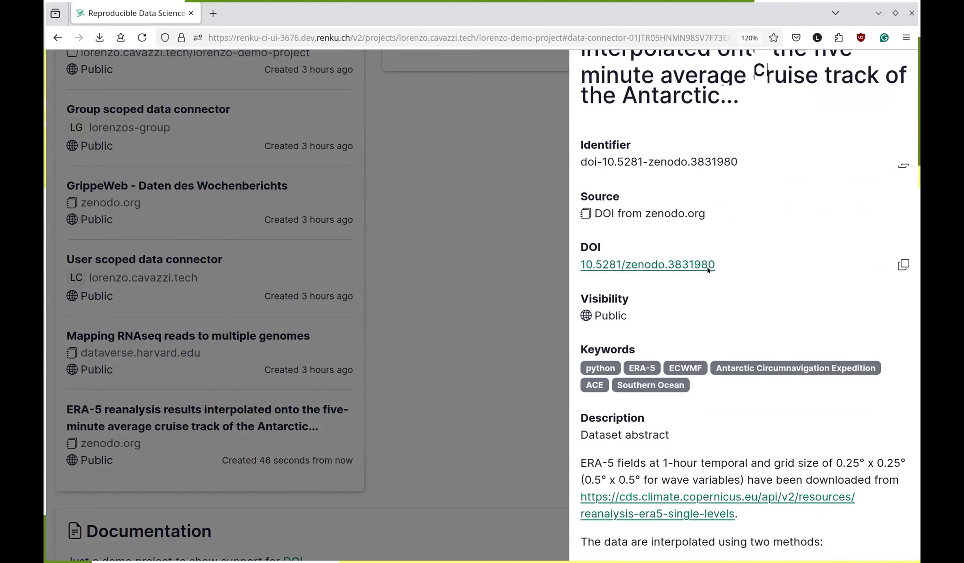
scroll(710, 270, down, 4)
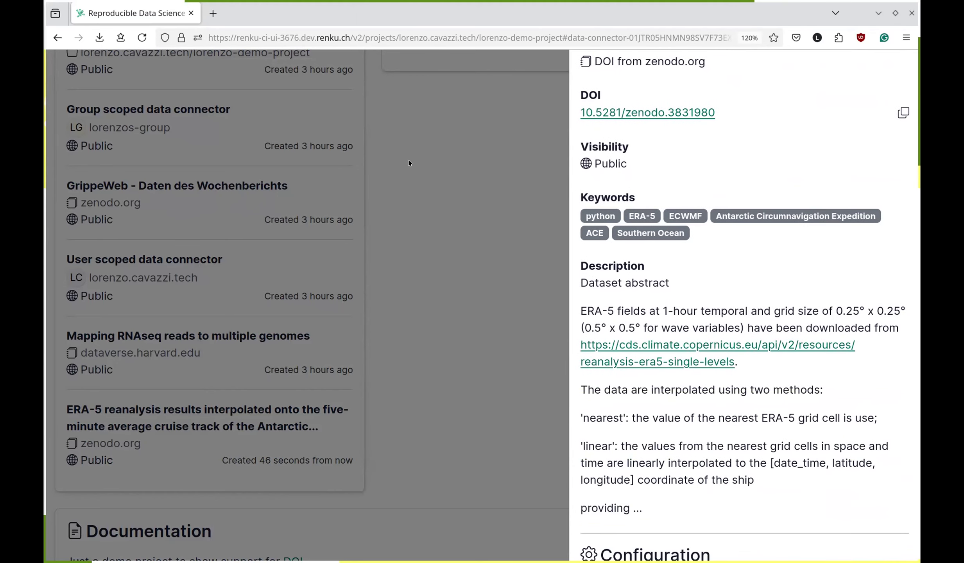
scroll(692, 262, up, 2)
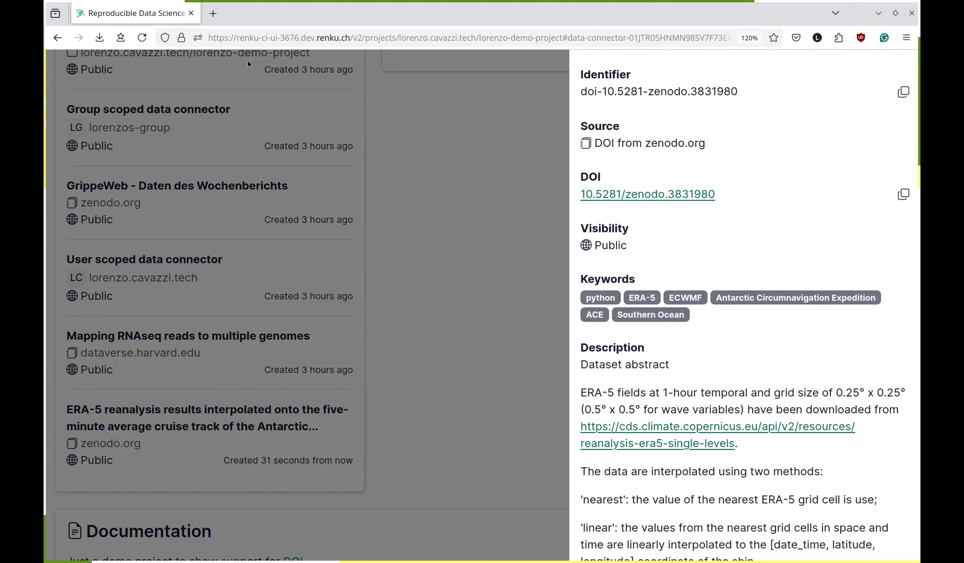
scroll(744, 262, up, 4)
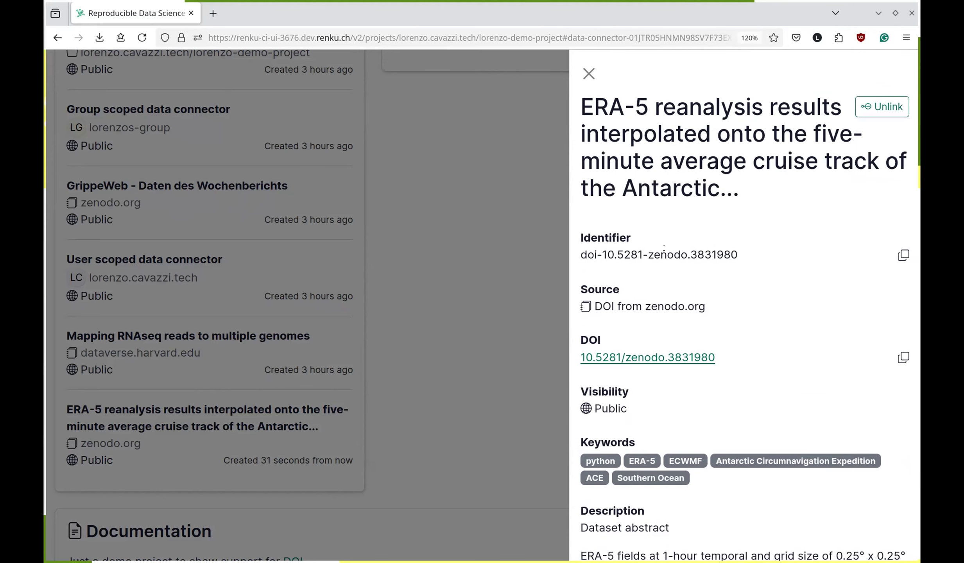
click(903, 257)
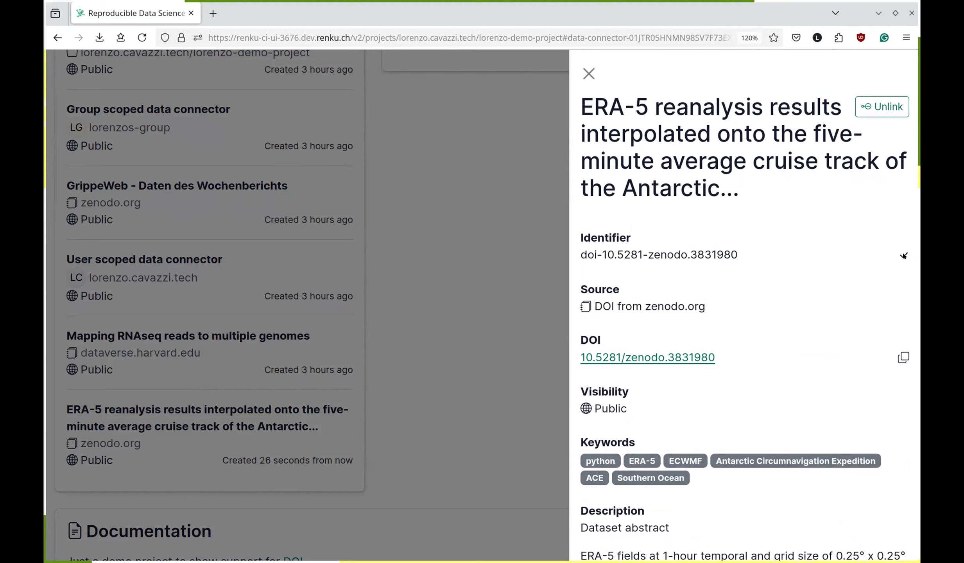
click(585, 73)
- Look at the form for linking an existing data connector by its identifier, closing it without linking anything
scroll(384, 168, up, 5)
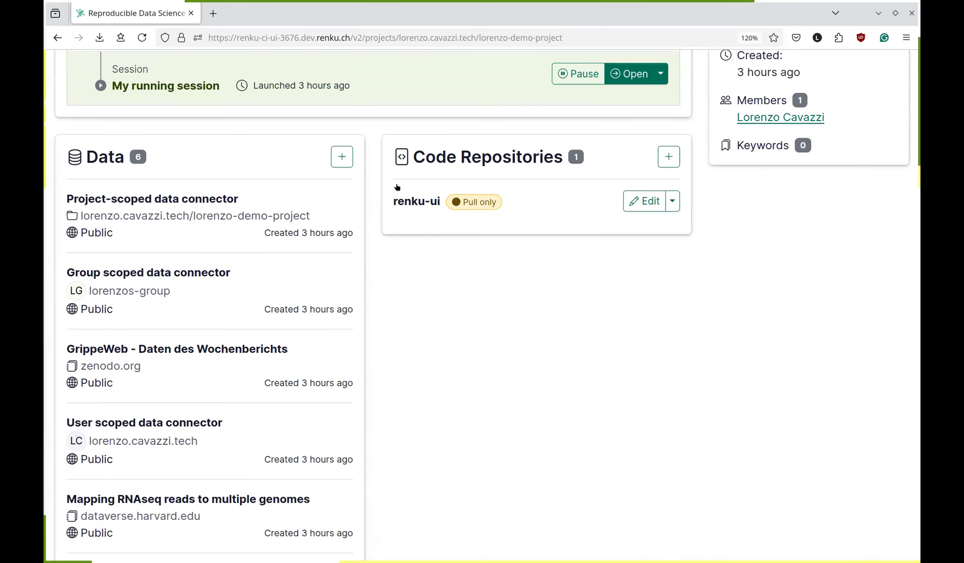
scroll(508, 214, up, 3)
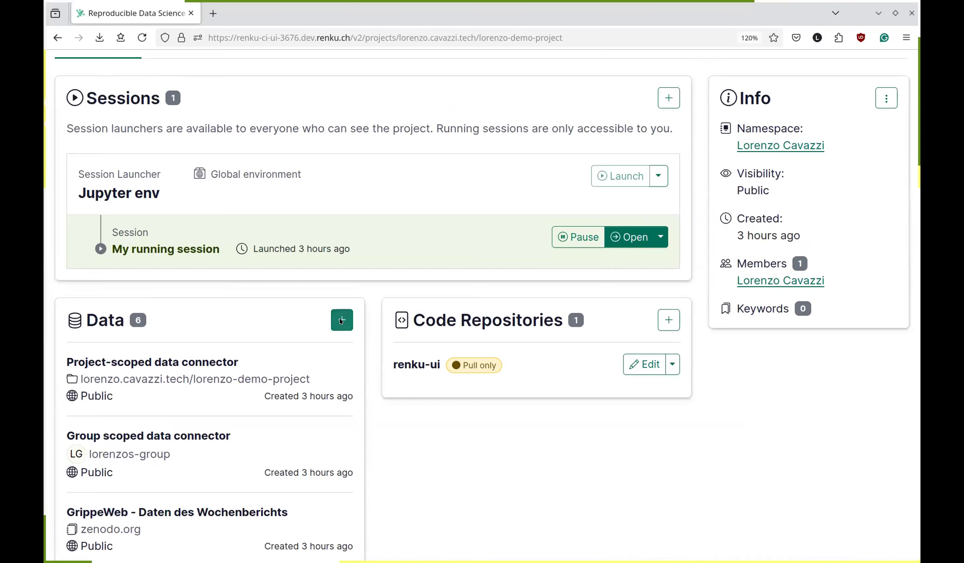
click(341, 319)
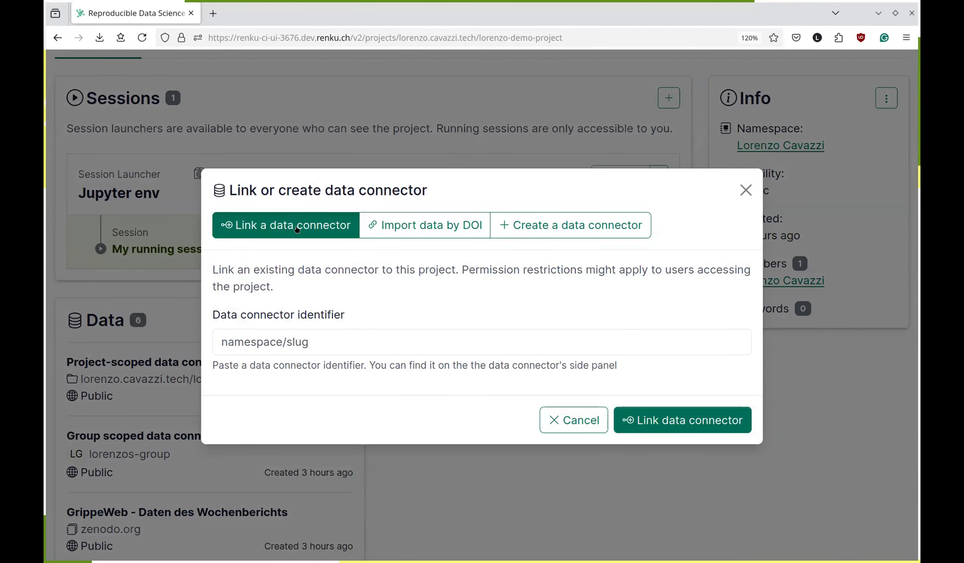
click(308, 330)
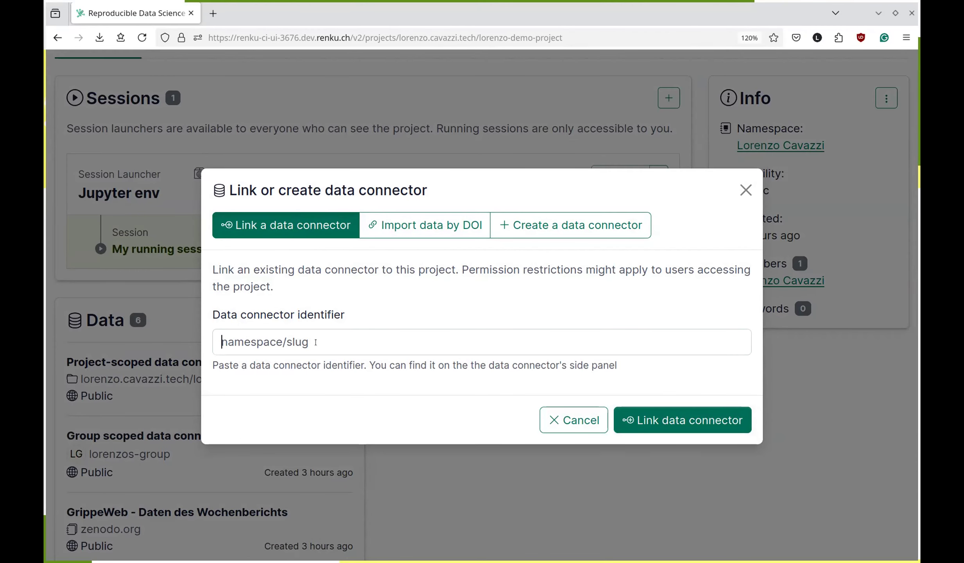
click(743, 189)
- View the details of the Project-scoped data connector and of the Mapping RNAseq reads to multiple genomes connector
scroll(647, 218, down, 4)
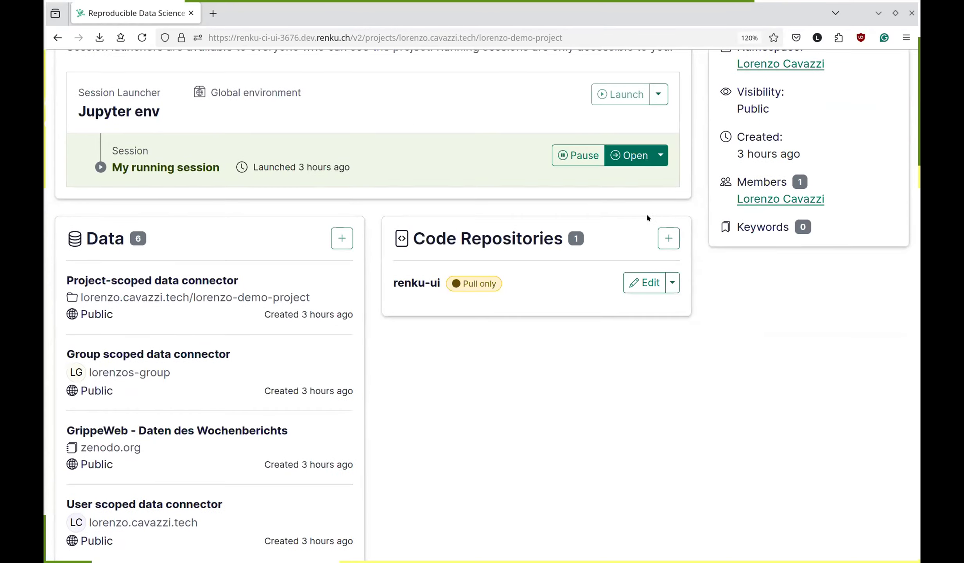
click(195, 201)
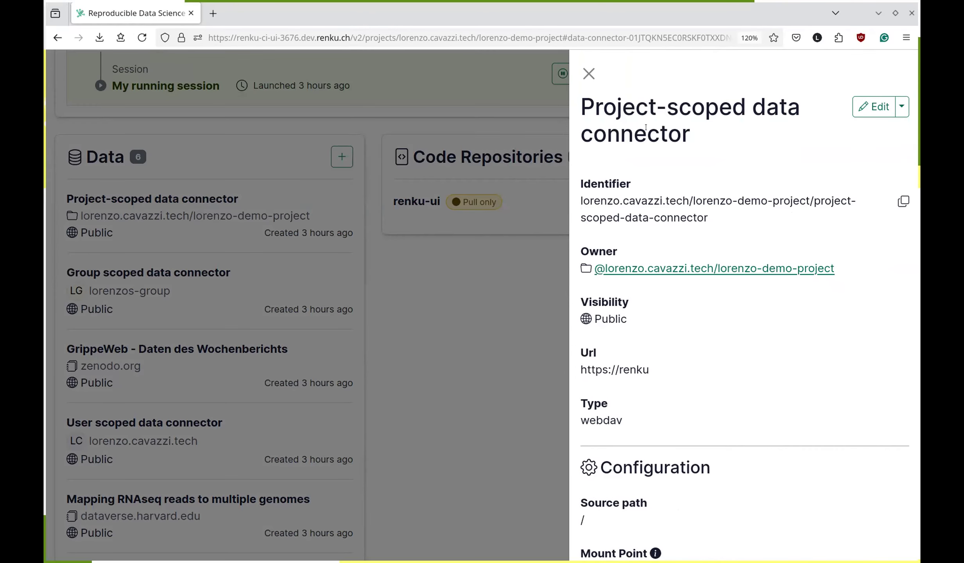
click(588, 74)
scroll(352, 188, down, 4)
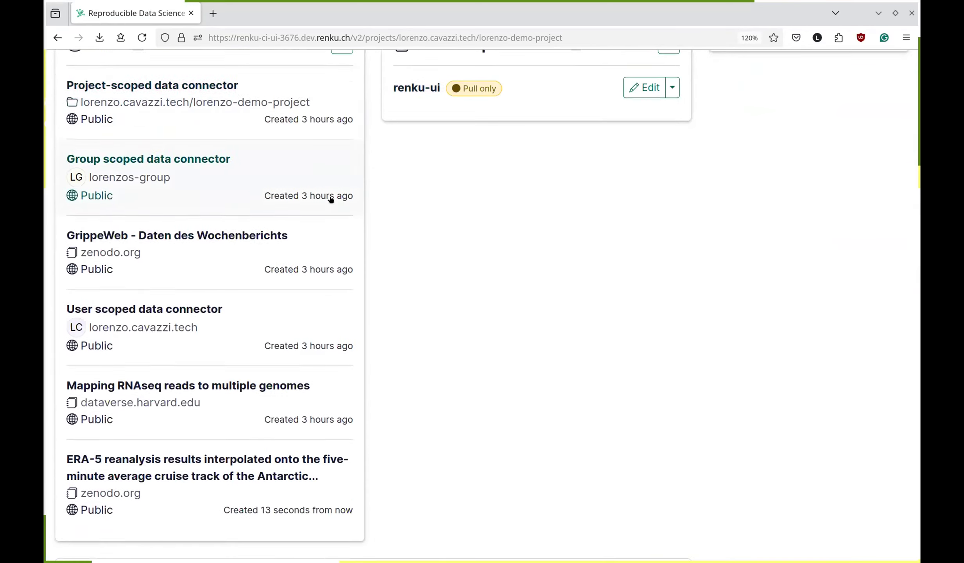
click(184, 356)
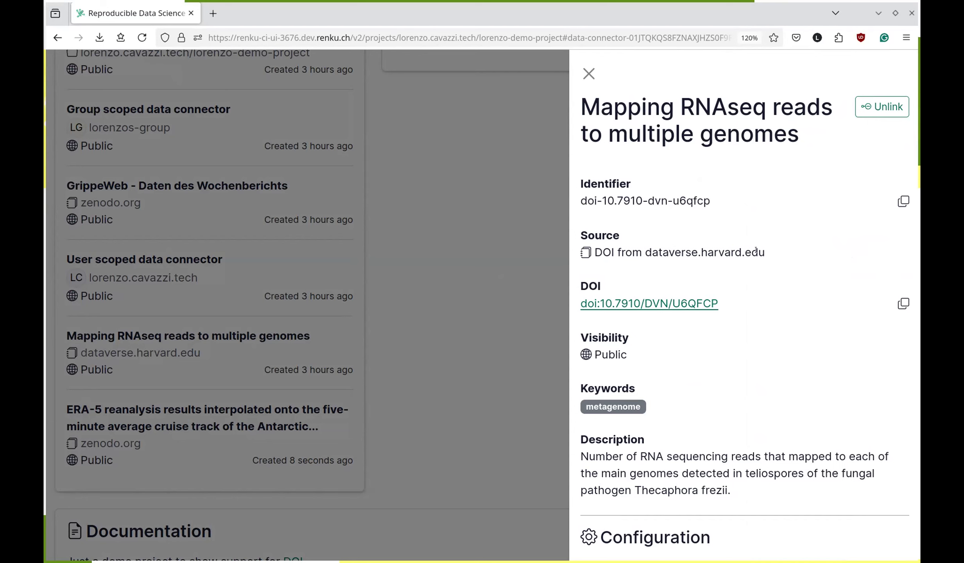
- Reopen the Mapping RNAseq reads to multiple genomes data connector, review its metadata and configuration, and close its details
click(588, 74)
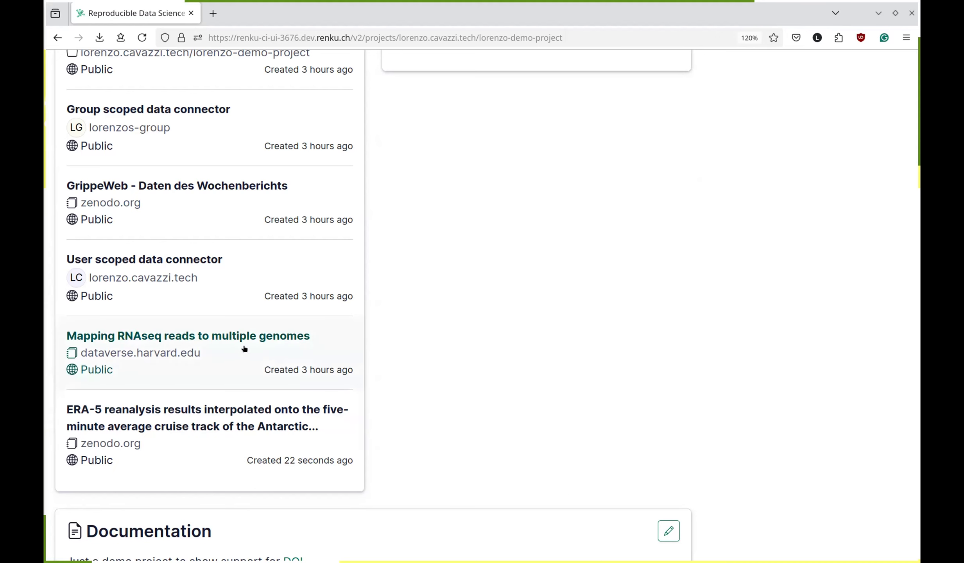
click(192, 337)
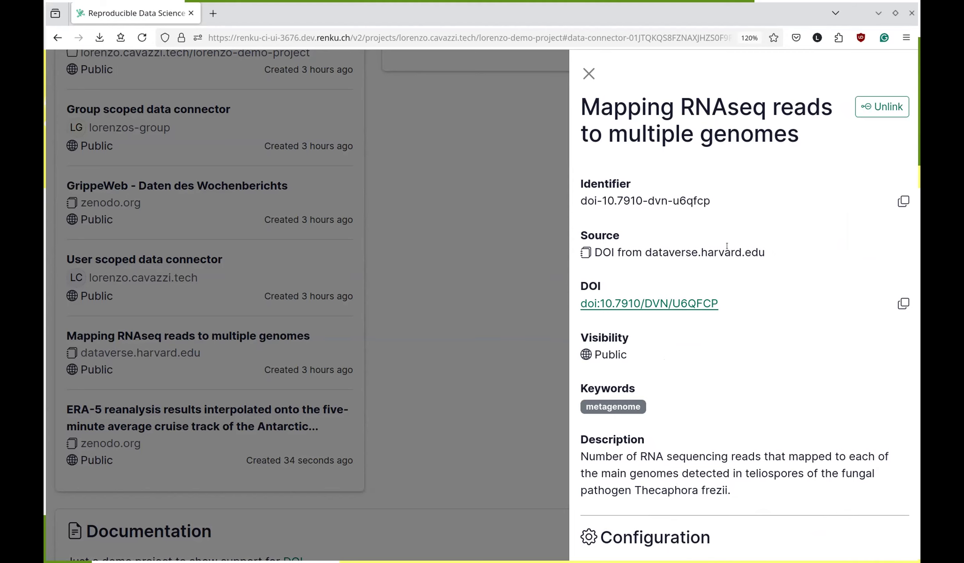
scroll(761, 250, down, 10)
scroll(760, 248, up, 10)
click(588, 65)
scroll(444, 207, up, 1)
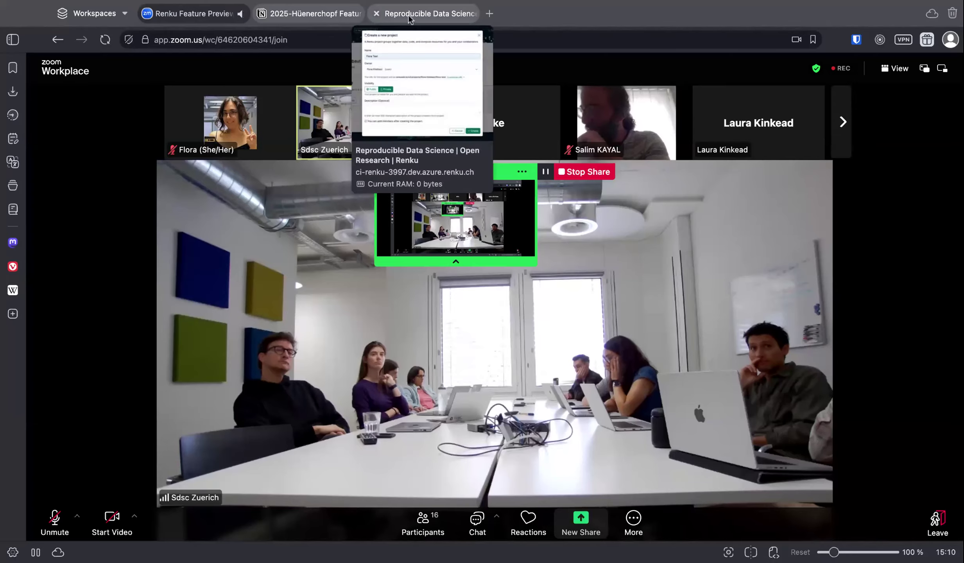
- Switch to the Renku project containing the FSD50K dataset and look at its form for importing data by DOI without importing anything
click(423, 13)
scroll(341, 318, down, 3)
scroll(340, 316, up, 3)
click(853, 73)
click(374, 273)
scroll(383, 292, down, 3)
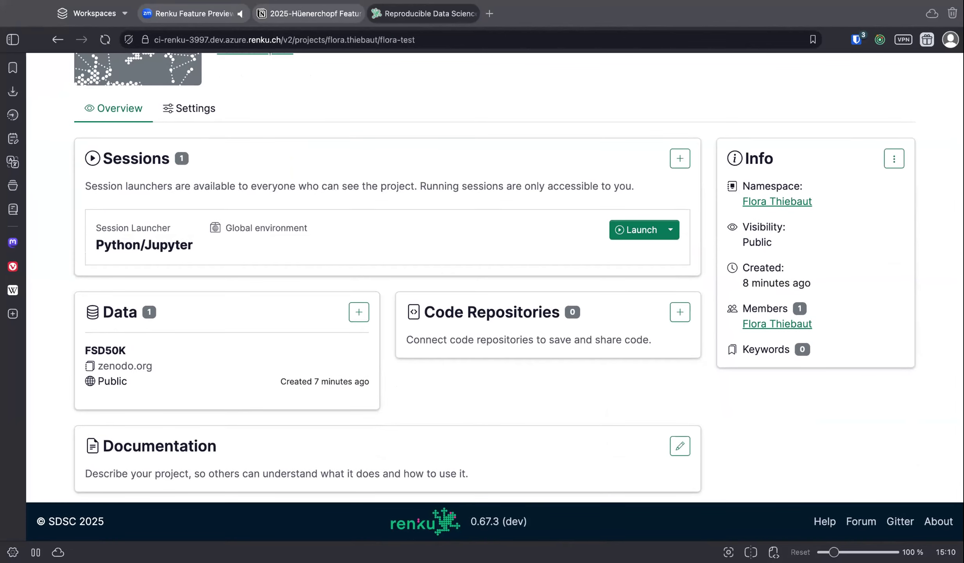
click(359, 311)
click(442, 221)
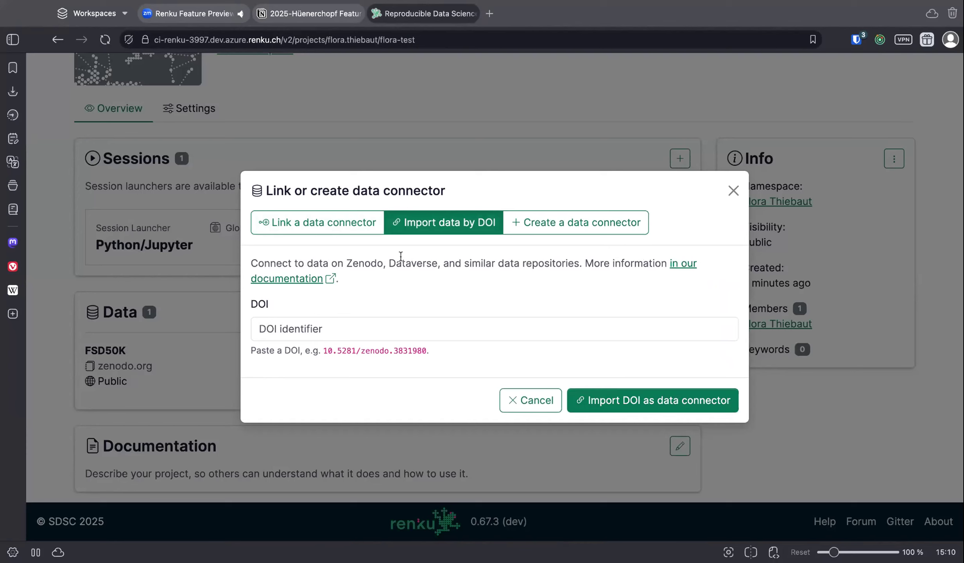
click(733, 192)
- Open zenodo.org in a new tab and run an empty search to list all records
click(490, 13)
text(z)
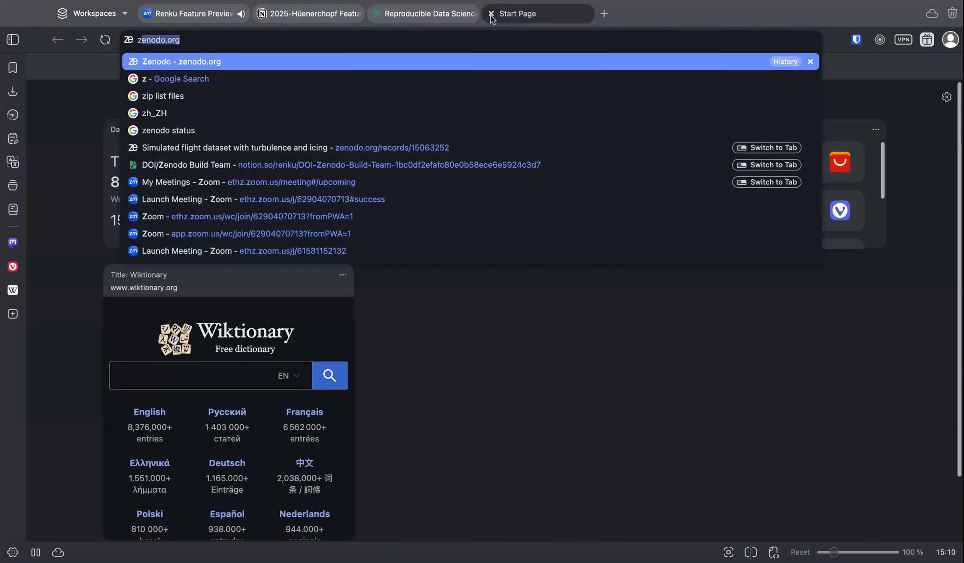
text(enodo.org)
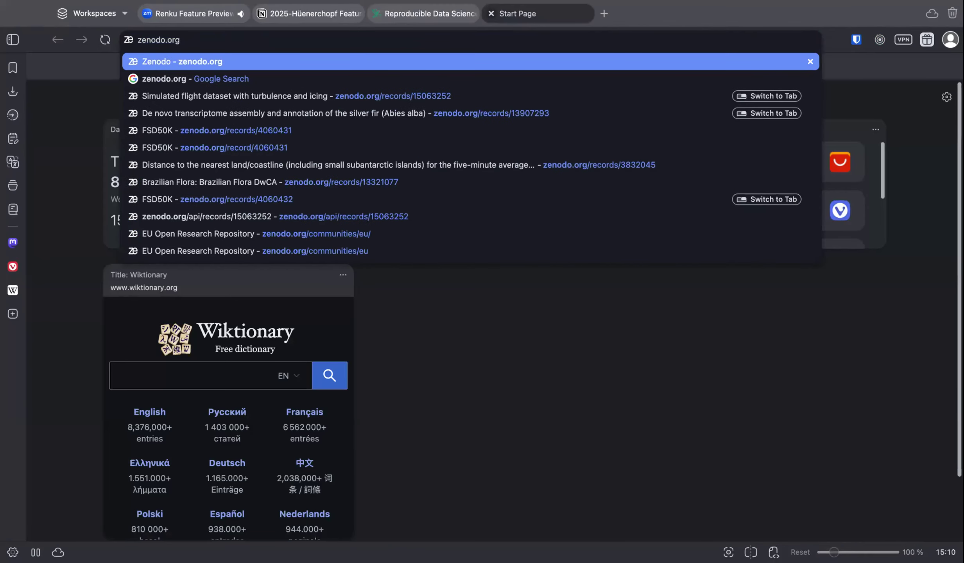
key(Return)
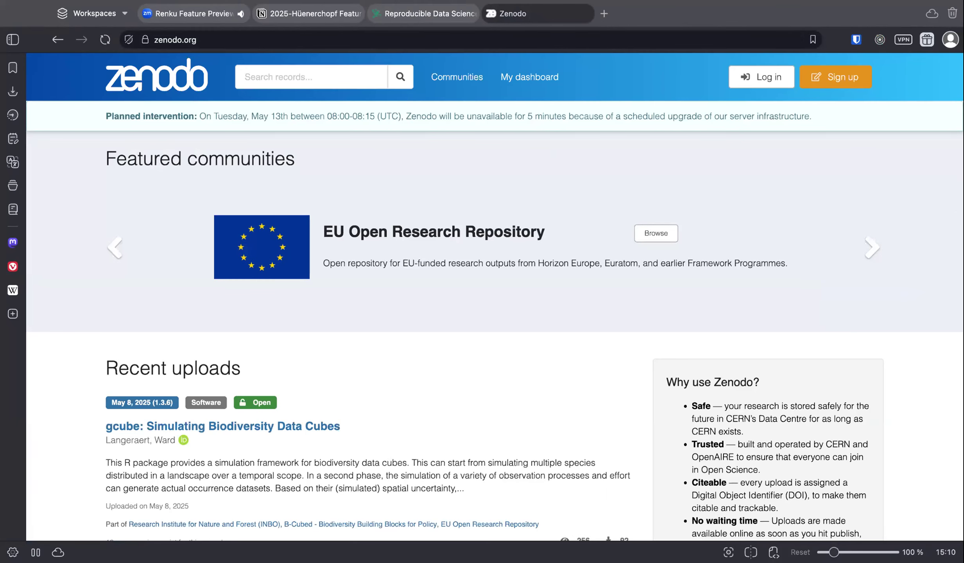
click(400, 77)
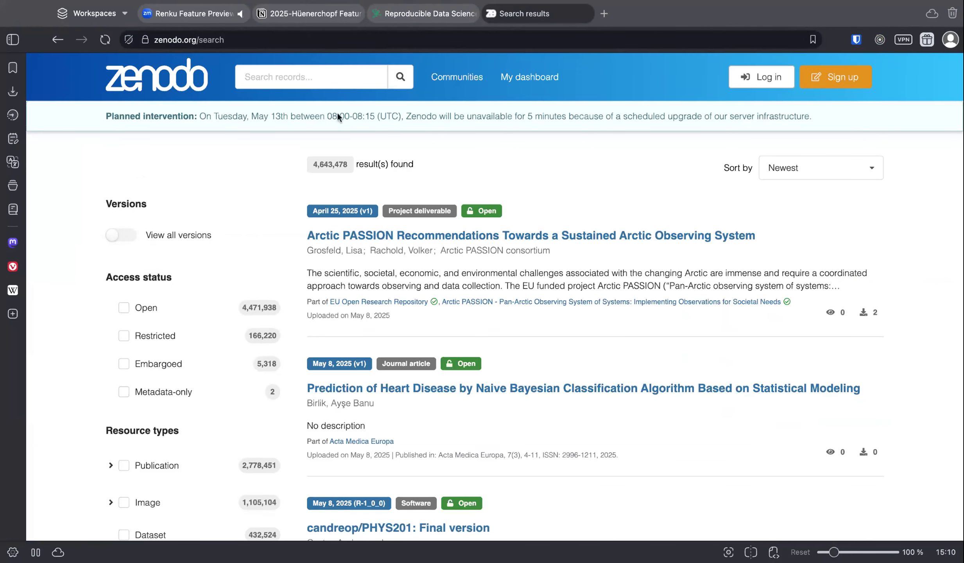
- Filter the Zenodo records to open access status and the Dataset resource type
click(124, 308)
scroll(74, 381, down, 2)
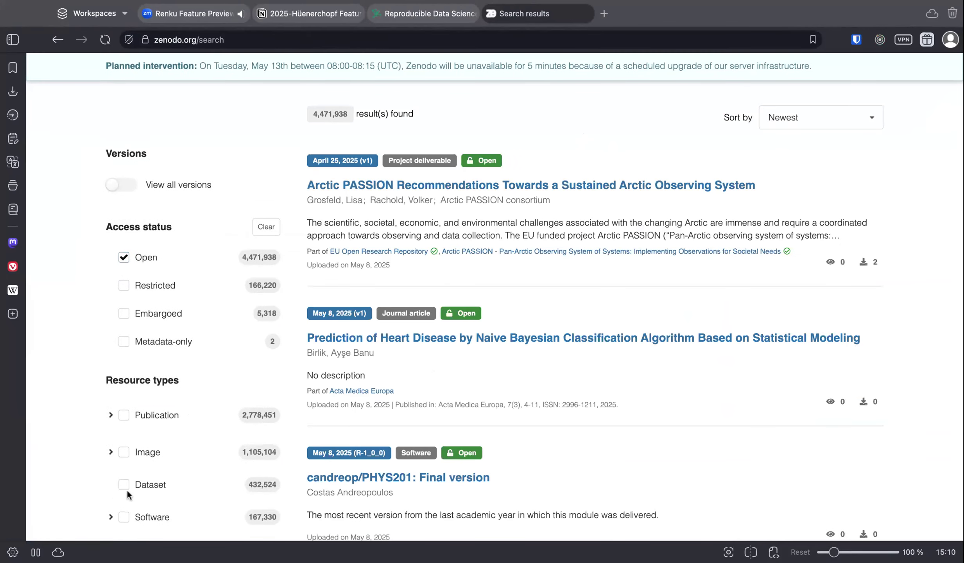
click(127, 489)
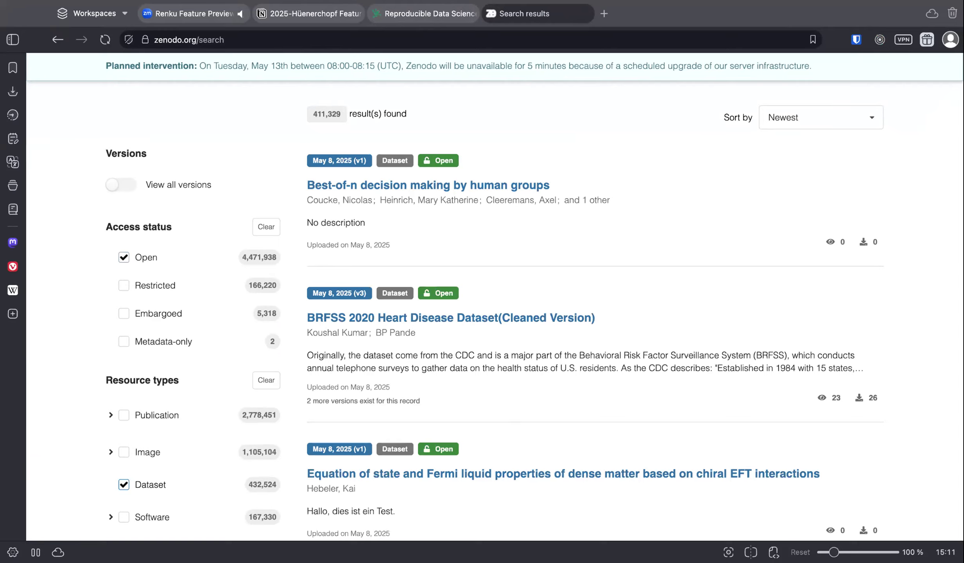
- Browse the filtered Zenodo results and open the BRFSS 2020 Heart Disease Dataset(Cleaned Version) record
scroll(548, 232, down, 6)
scroll(547, 231, up, 3)
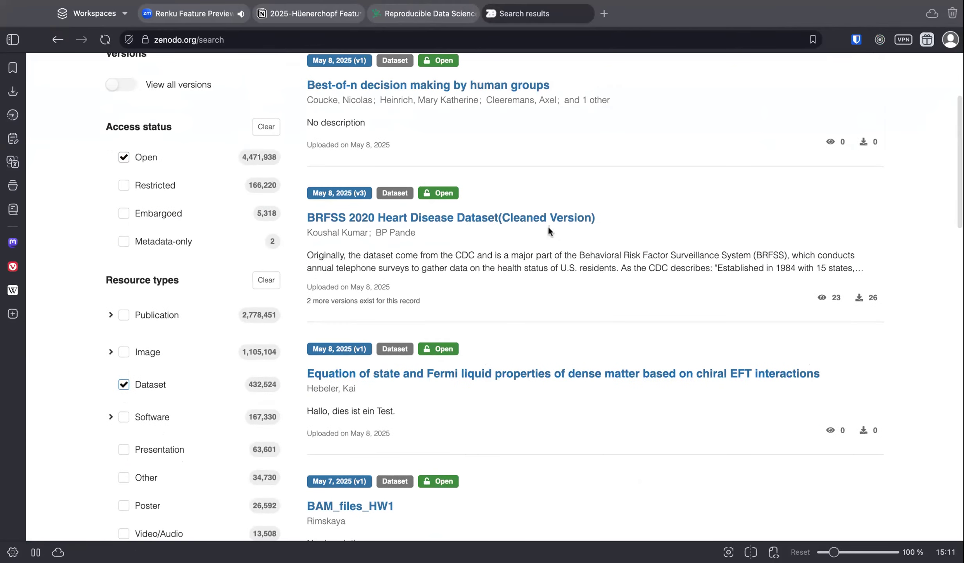
scroll(548, 229, up, 4)
scroll(475, 254, down, 2)
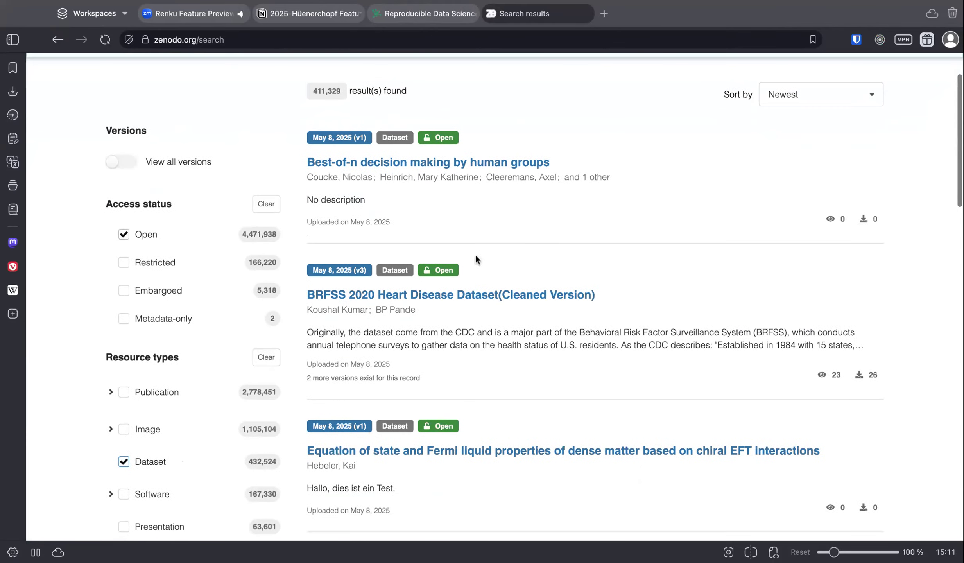
click(507, 295)
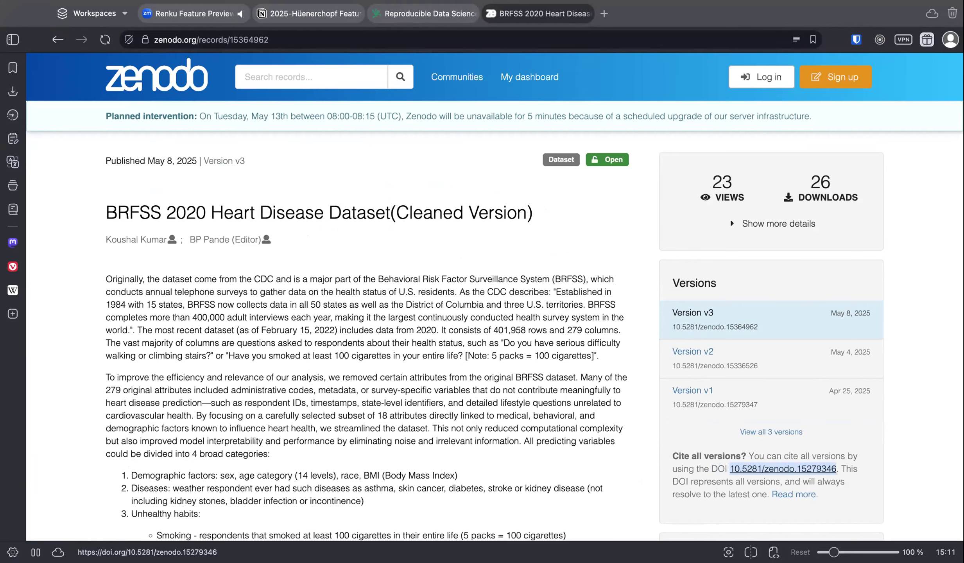
- Import DOI 10.5281/zenodo.15279346 into the Renku project as a data connector, and briefly view the new connector's details
click(427, 13)
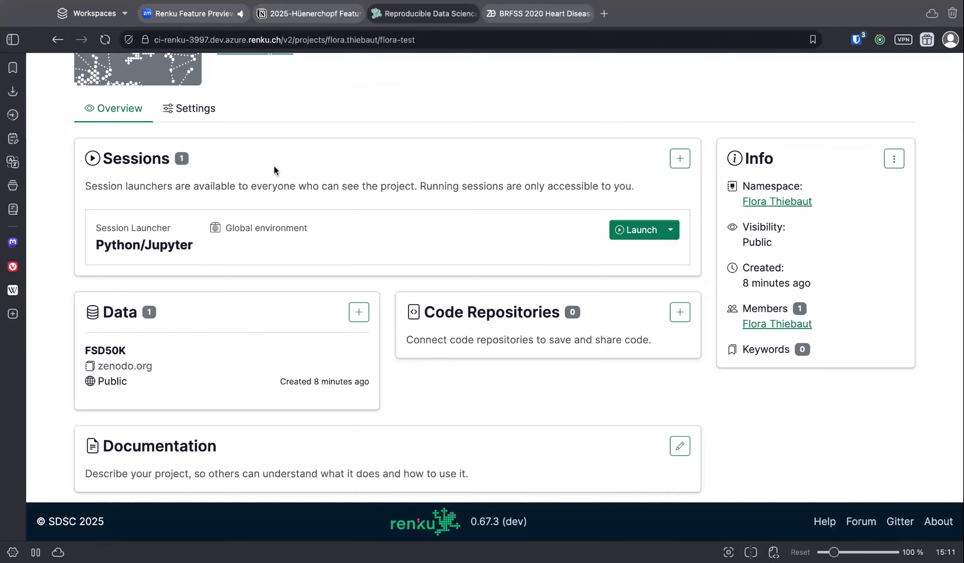
click(359, 312)
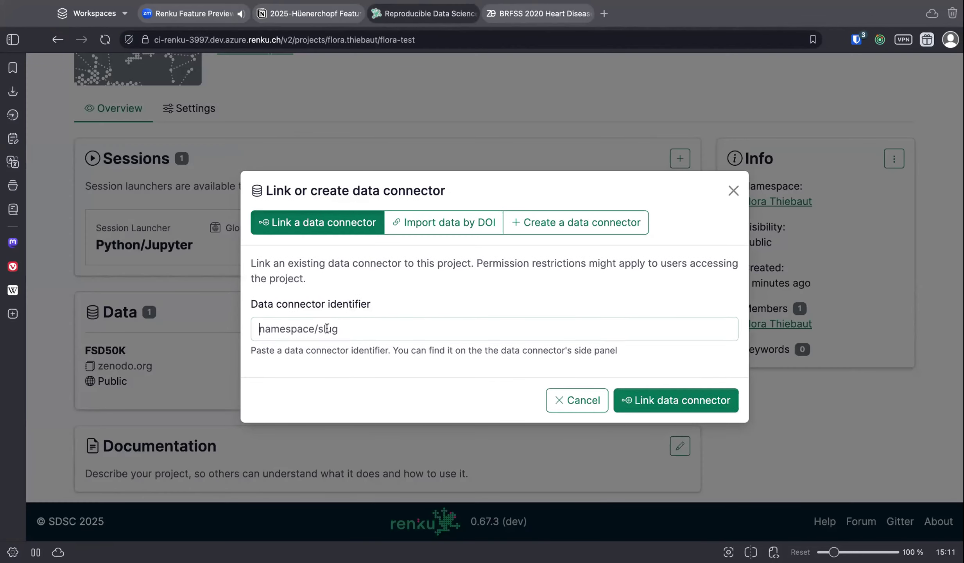
click(435, 231)
click(356, 327)
text(10.5281/zenodo.15279346)
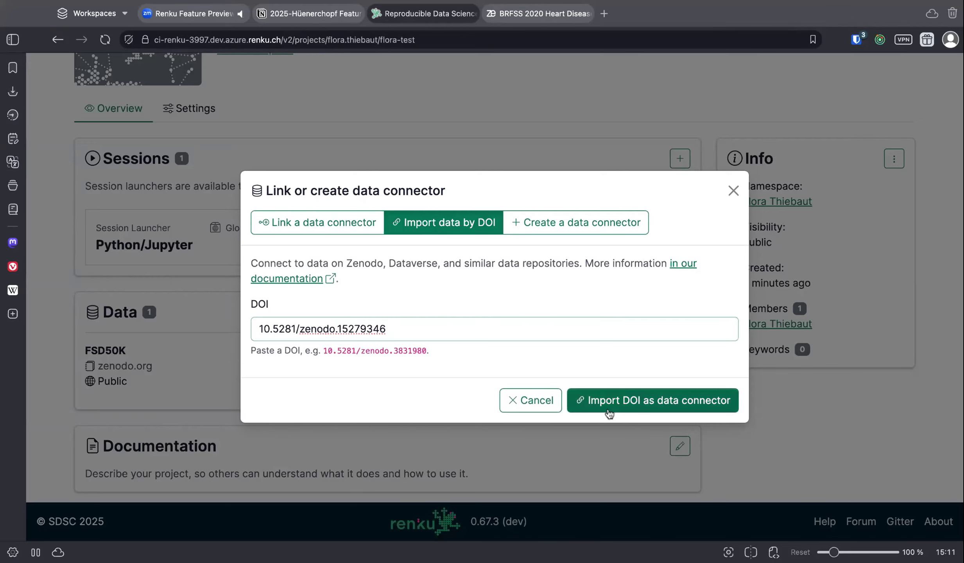
click(642, 401)
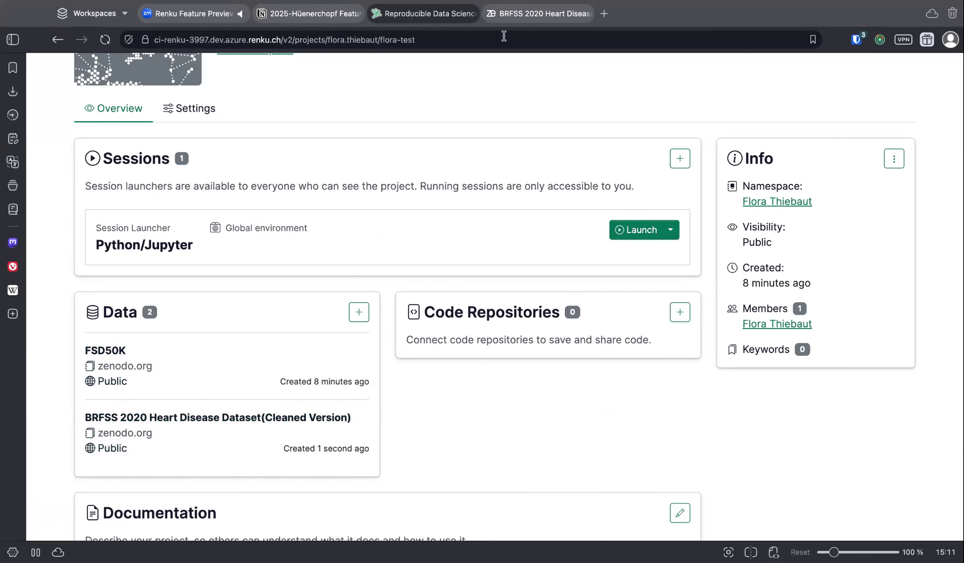
click(255, 454)
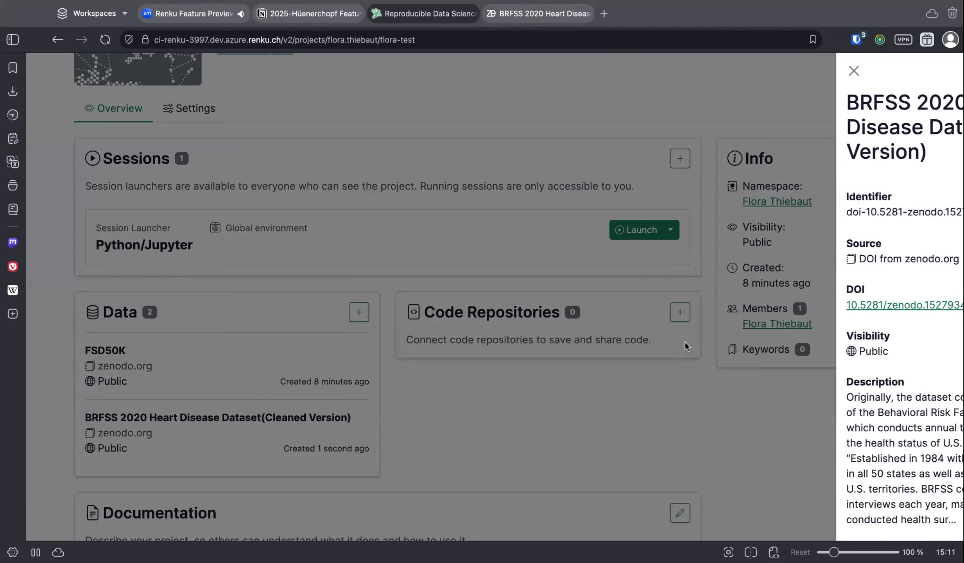
click(508, 443)
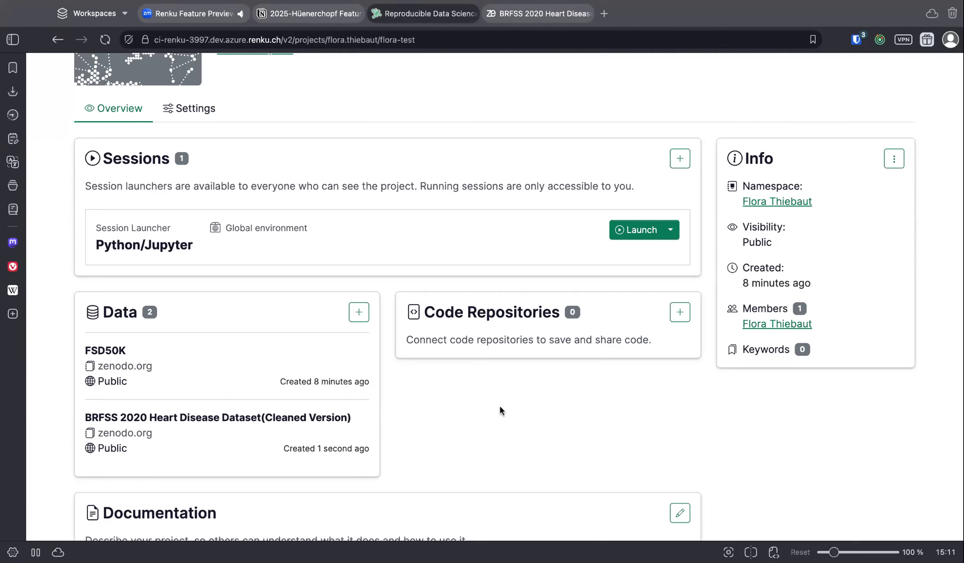
- Return to the Zenodo record and highlight the version-specific DOIs of Version v3 and Version v2
click(510, 19)
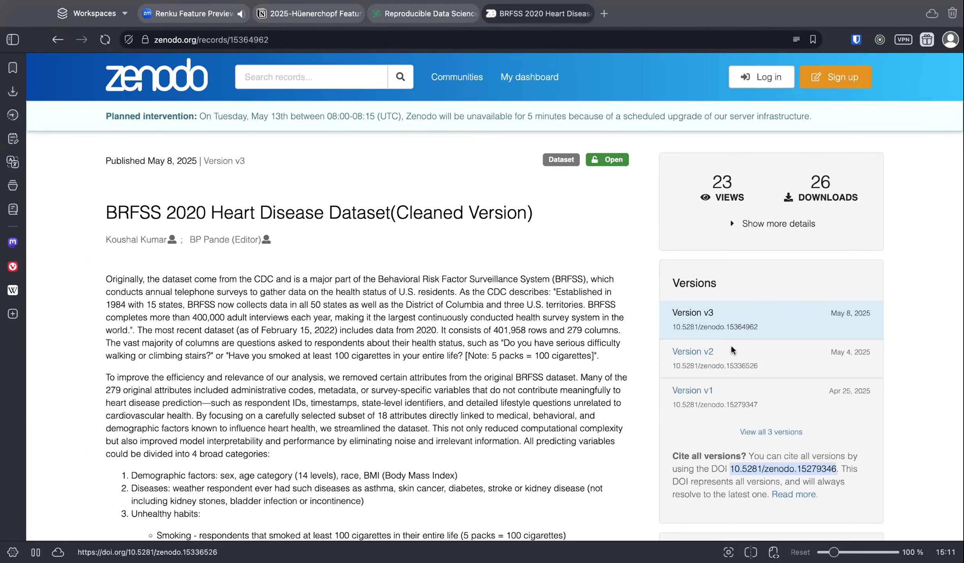
drag(763, 329, 672, 328)
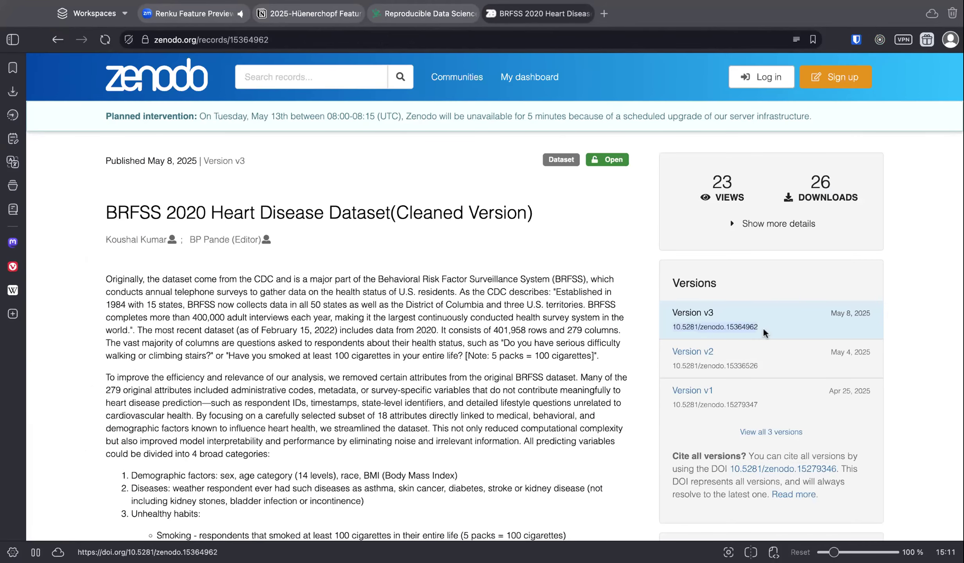
triple_click(670, 369)
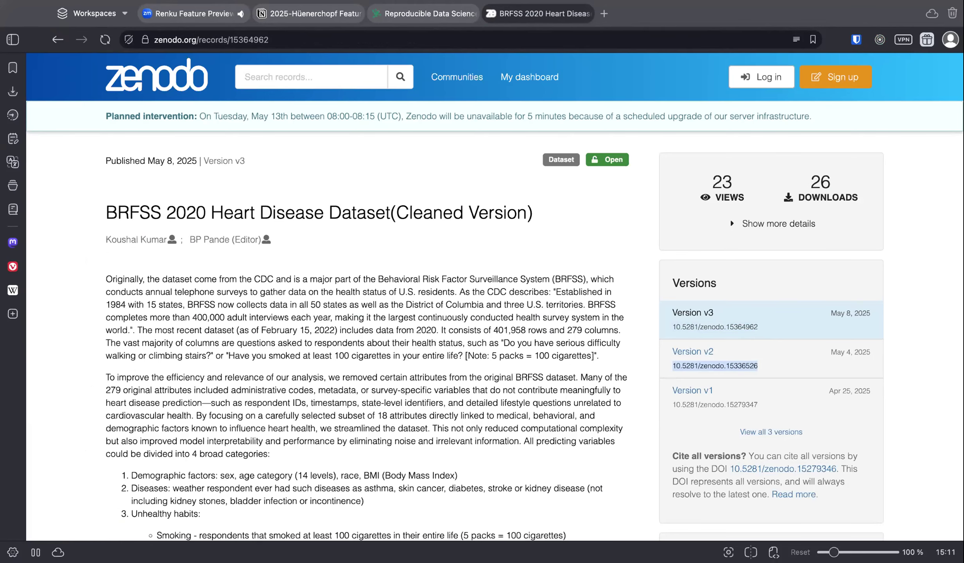
- View the DOI badge from the record's details, highlight its DOI 10.5281/zenodo.15364962, and close the badge window
scroll(495, 297, down, 15)
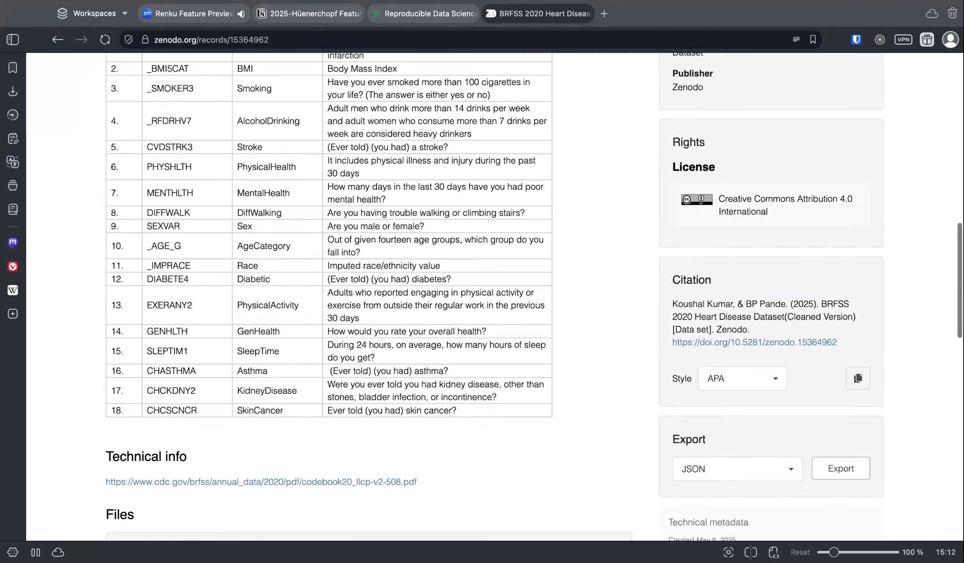
scroll(740, 244, up, 6)
click(747, 244)
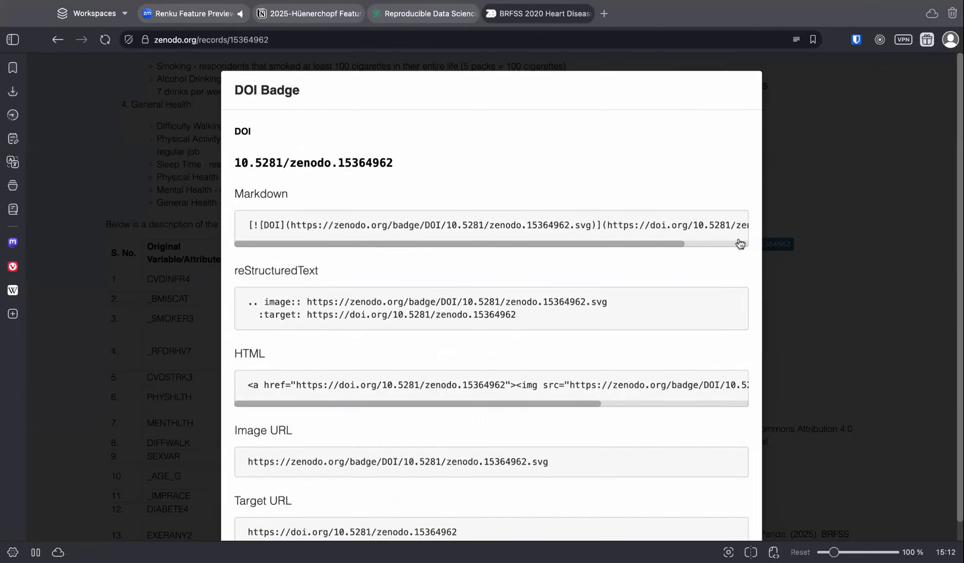
triple_click(237, 162)
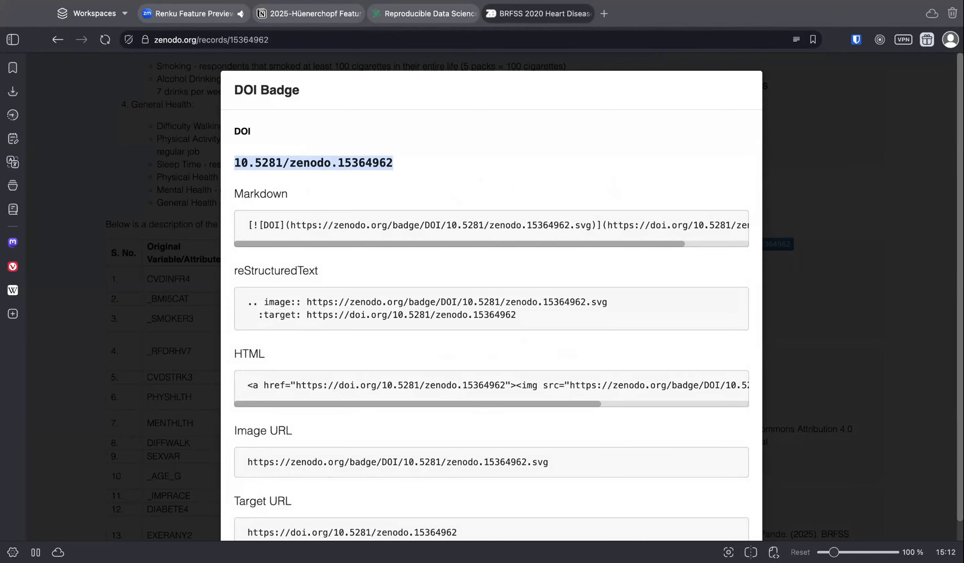
click(160, 183)
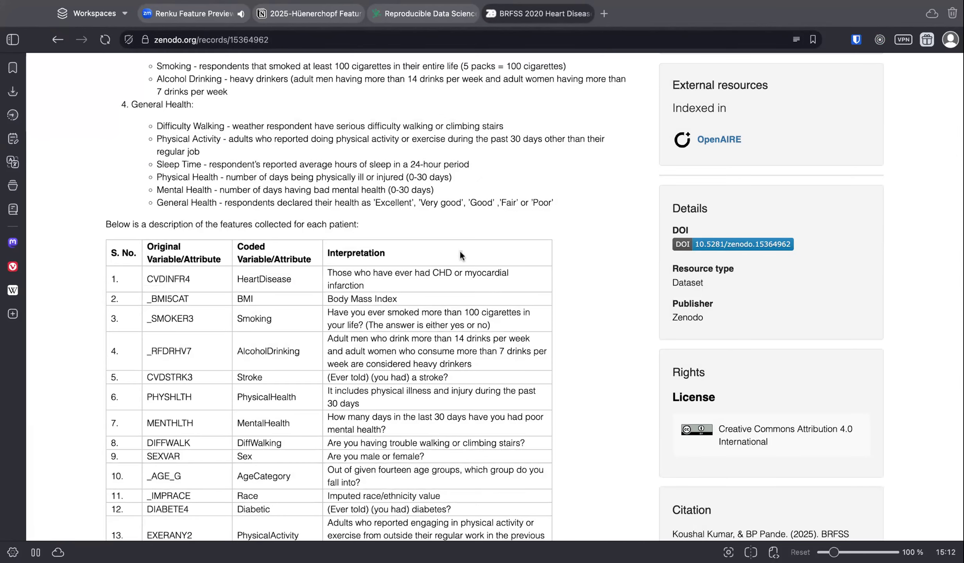
scroll(459, 250, up, 10)
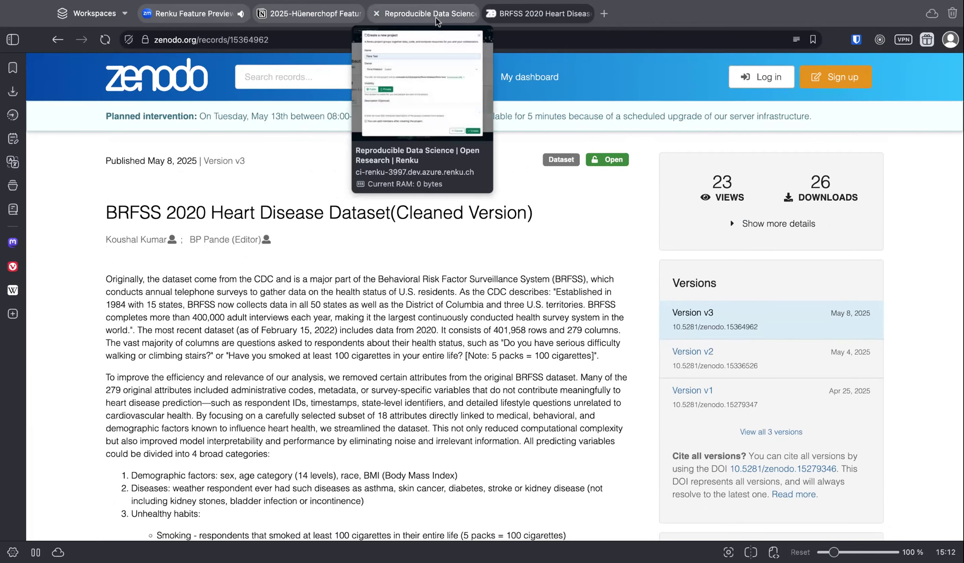
- Go to dataverse.harvard.edu and run an empty search to list its dataverses and datasets
click(362, 41)
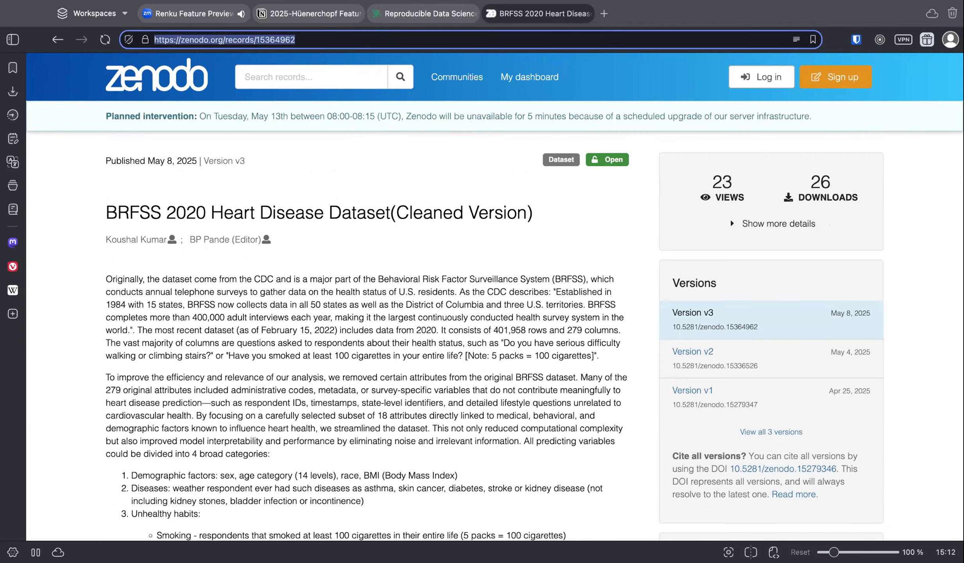
text(dataverse.harvard.edu)
key(Return)
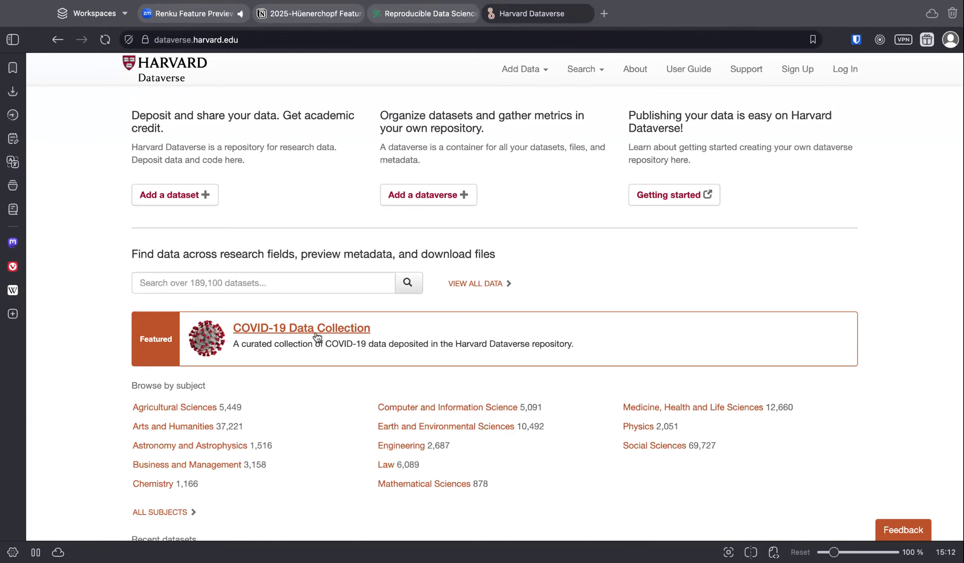
scroll(317, 337, down, 3)
scroll(317, 337, up, 3)
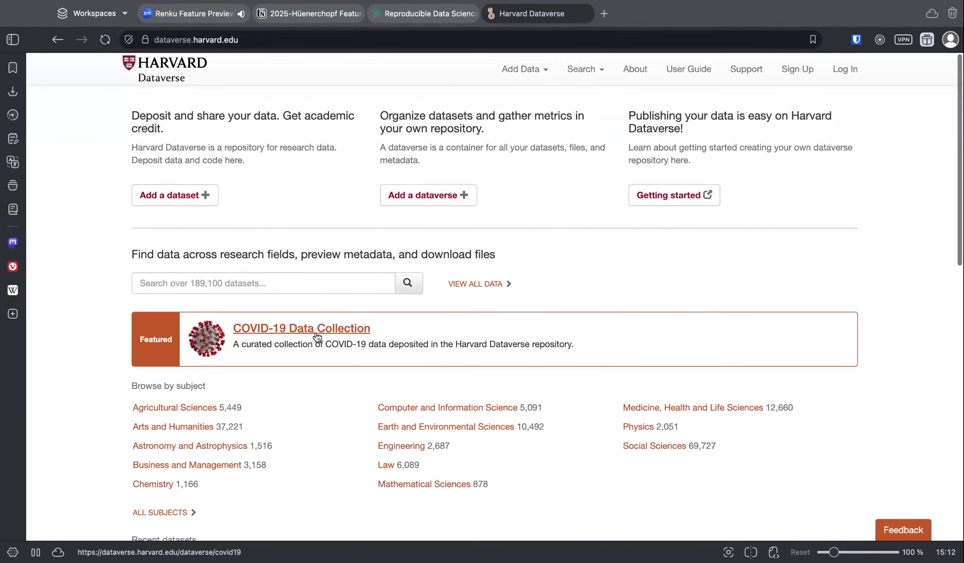
click(408, 282)
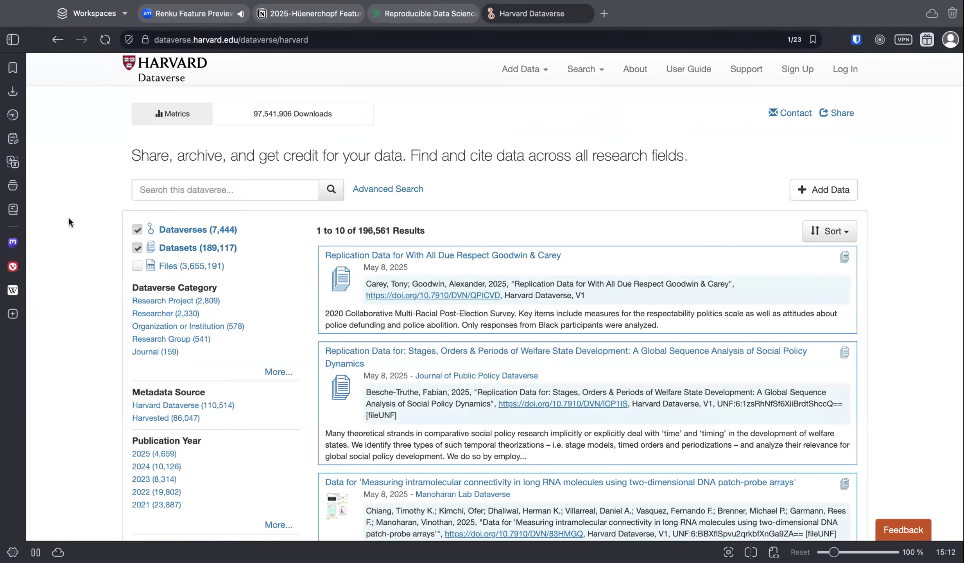
- Open the "With All Due Respect" replication dataset from the Harvard Dataverse results and look over its page
scroll(68, 220, down, 4)
scroll(68, 220, up, 3)
scroll(68, 218, down, 1)
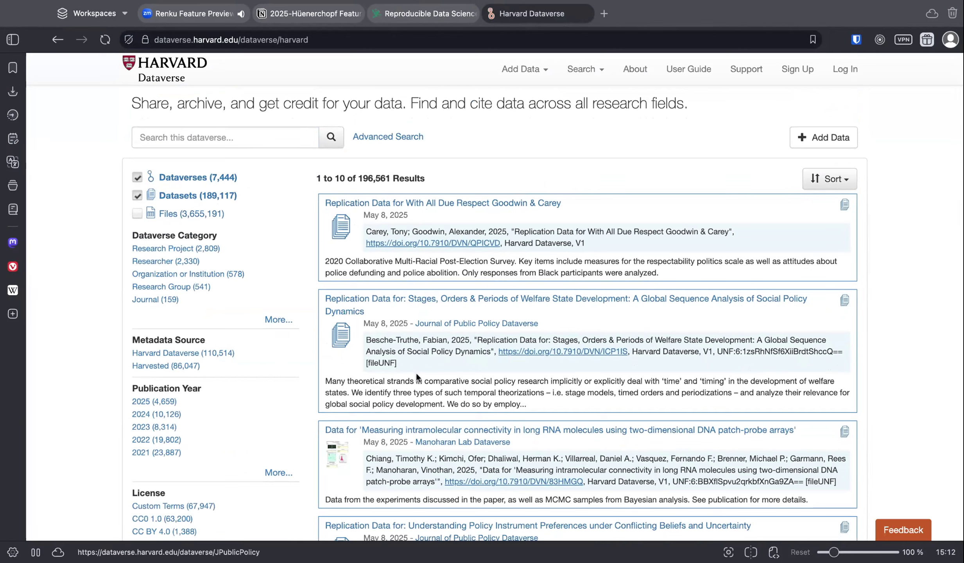
click(482, 204)
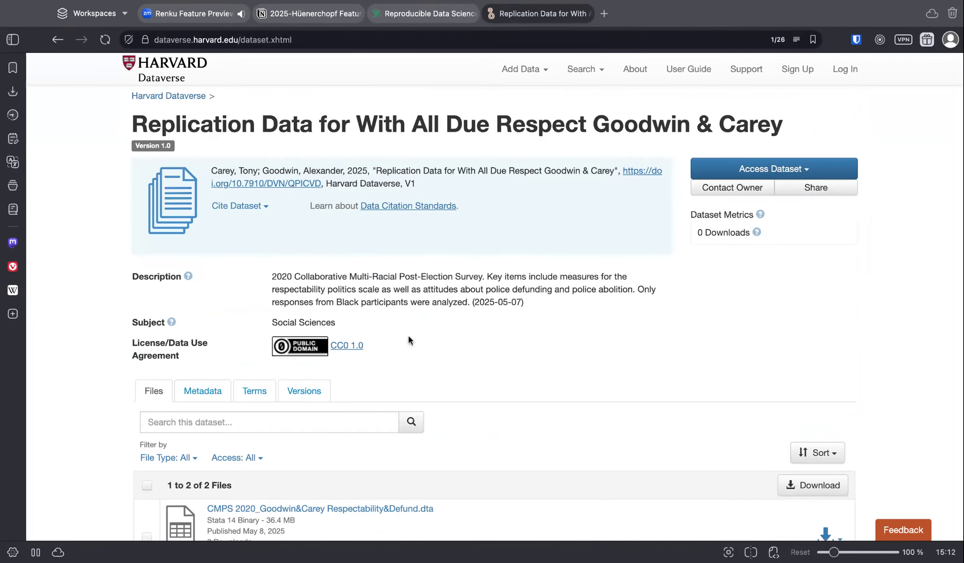
scroll(408, 335, down, 3)
scroll(230, 198, up, 3)
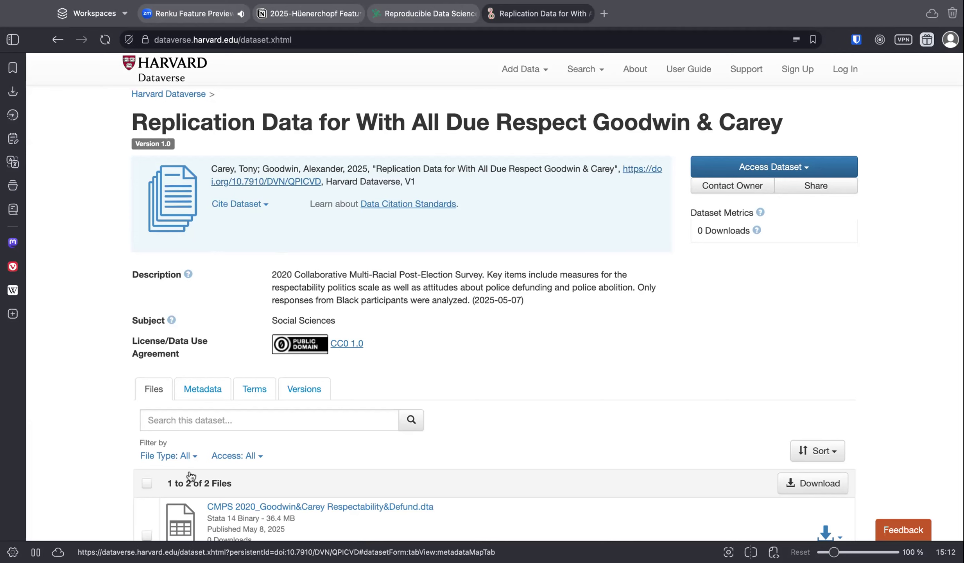
- Copy the persistent identifier from the citation metadata of the "With All Due Respect" replication dataset
click(202, 389)
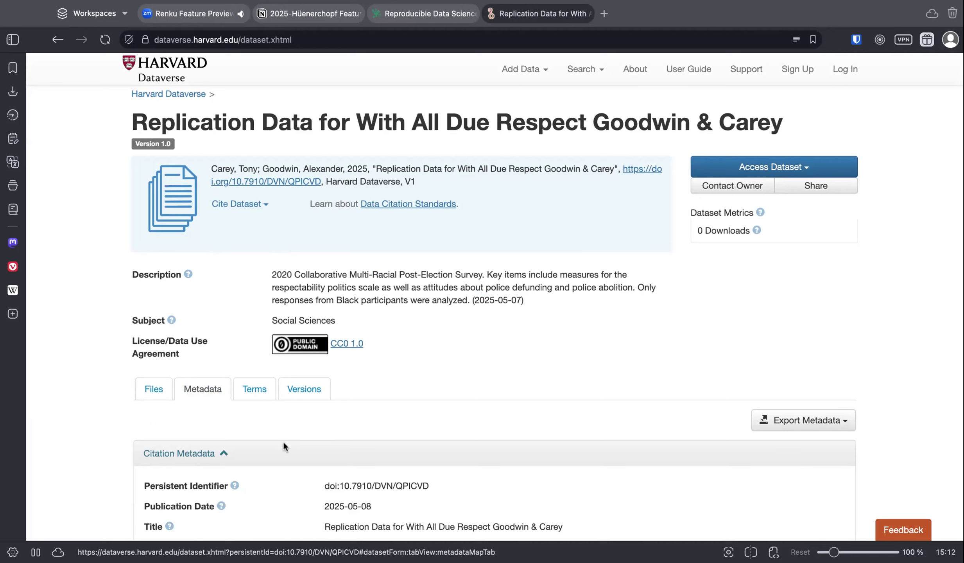
triple_click(325, 487)
key(ctrl+c)
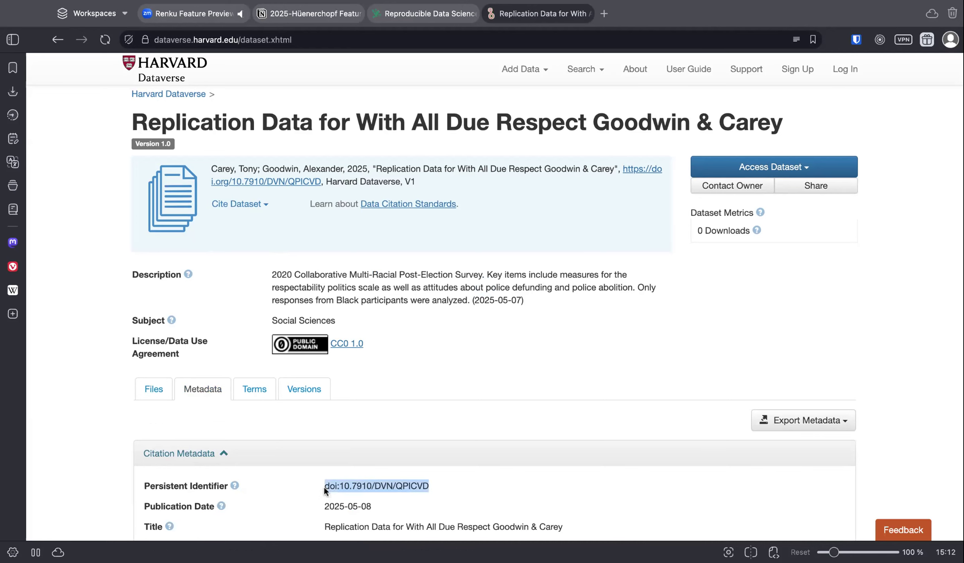
- Return to the Renku project, import doi:10.7910/DVN/QPICVD as a data connector, and open the new connector's details
click(424, 18)
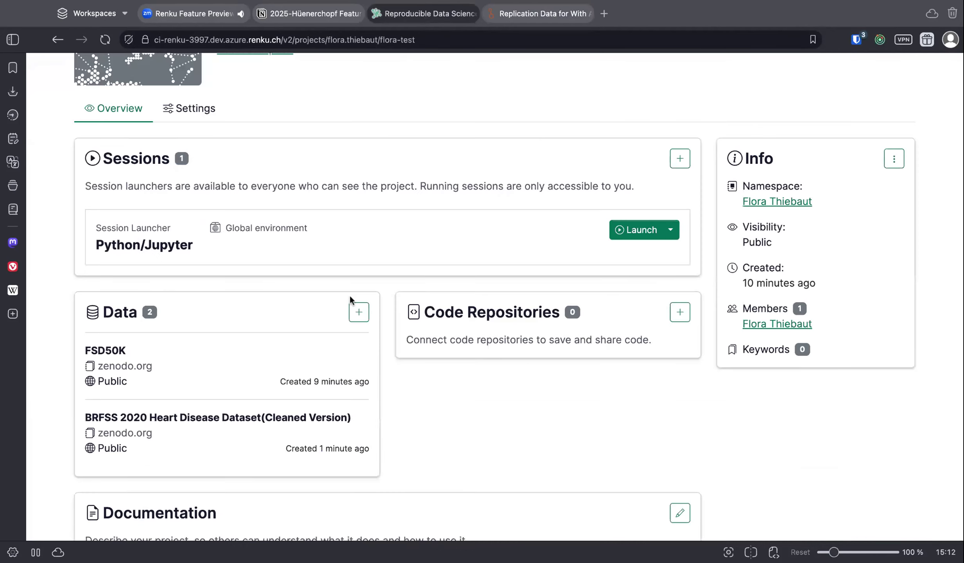
click(359, 312)
click(427, 225)
click(329, 328)
key(ctrl+v)
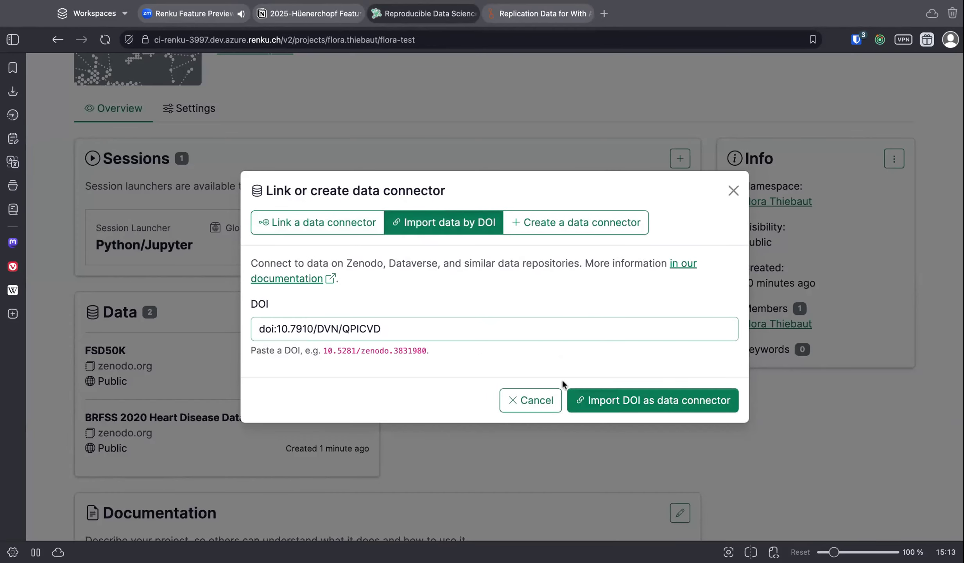
click(580, 397)
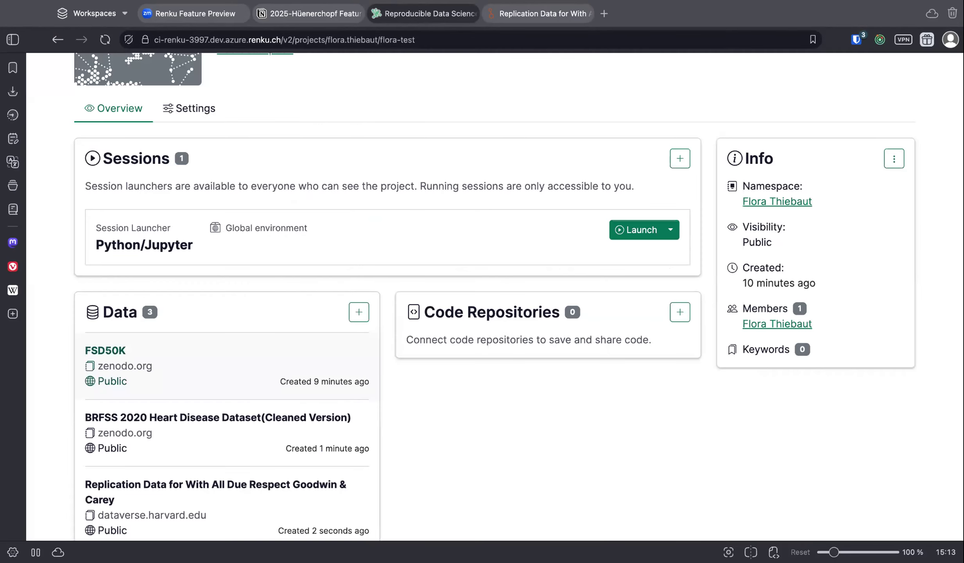
scroll(194, 478, down, 3)
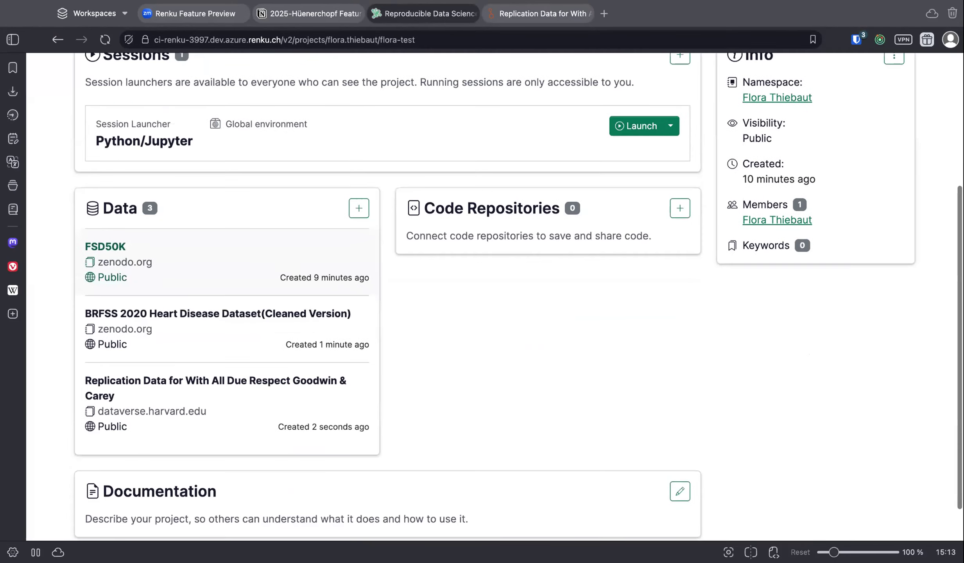
click(225, 411)
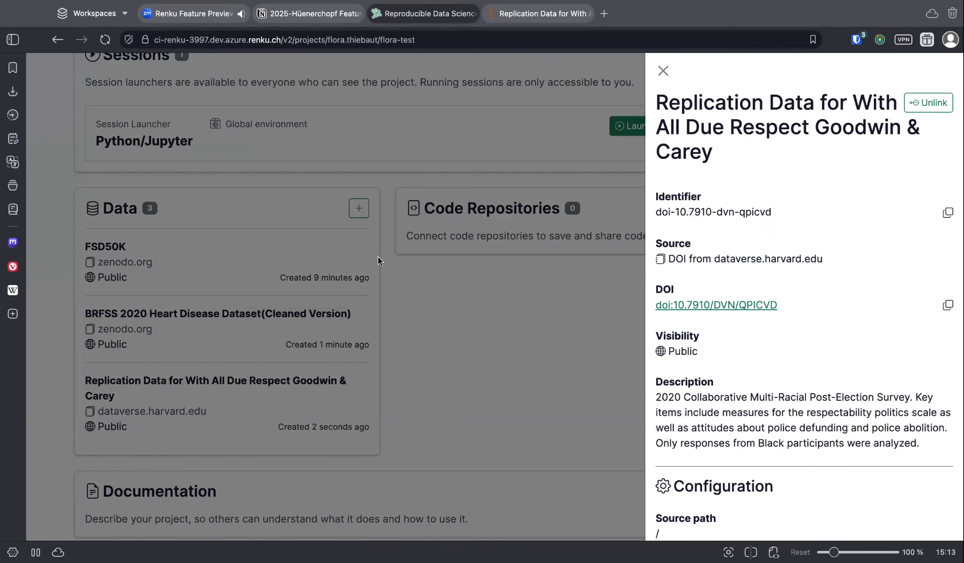
- Switch back to the Harvard Dataverse dataset page and go to The Dataverse Project site, dataverse.org, from there
click(528, 16)
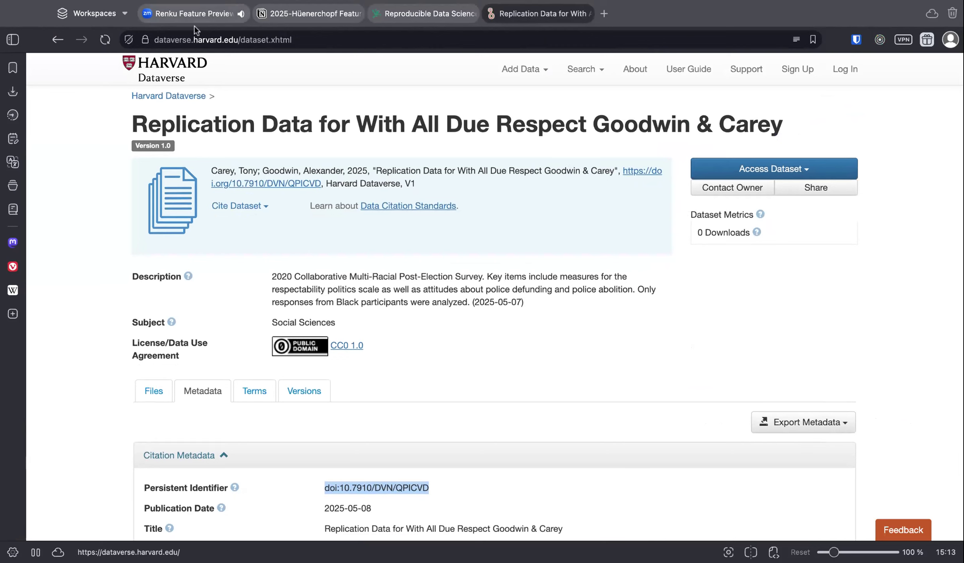
click(229, 40)
shift+click(219, 38)
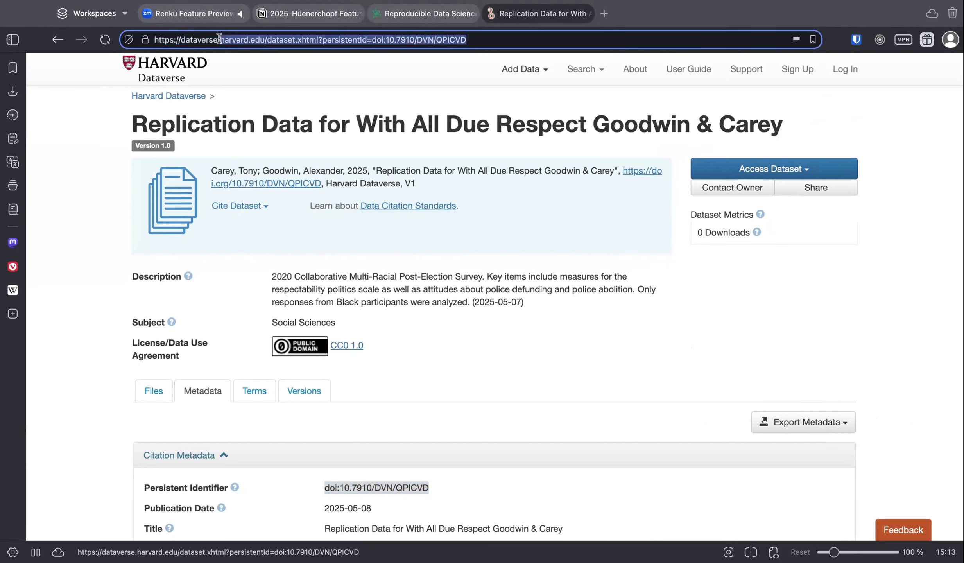
key(BackSpace)
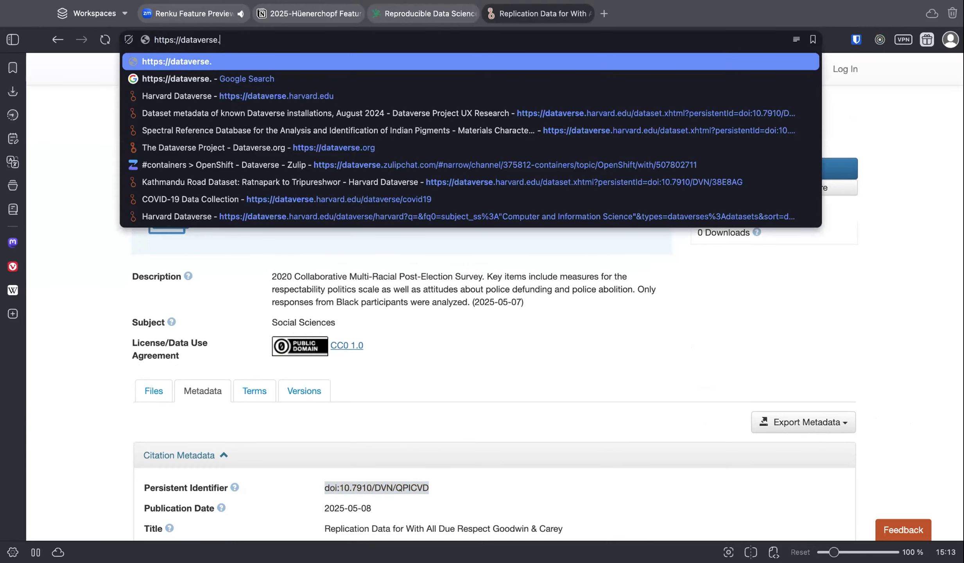
key(Down)
key(Down)
key(Down)
key(Down)
key(Down)
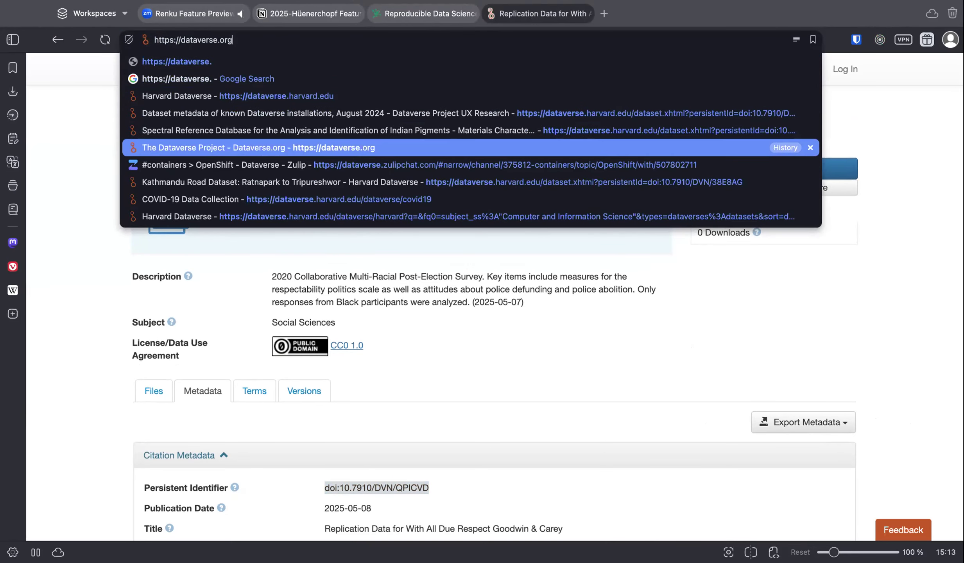
key(Return)
- Examine the world map of Dataverse installations around Europe, viewing the entries for DeiC Dataverse, ODISSEI Portal and NIOZ Dataverse
scroll(314, 178, down, 15)
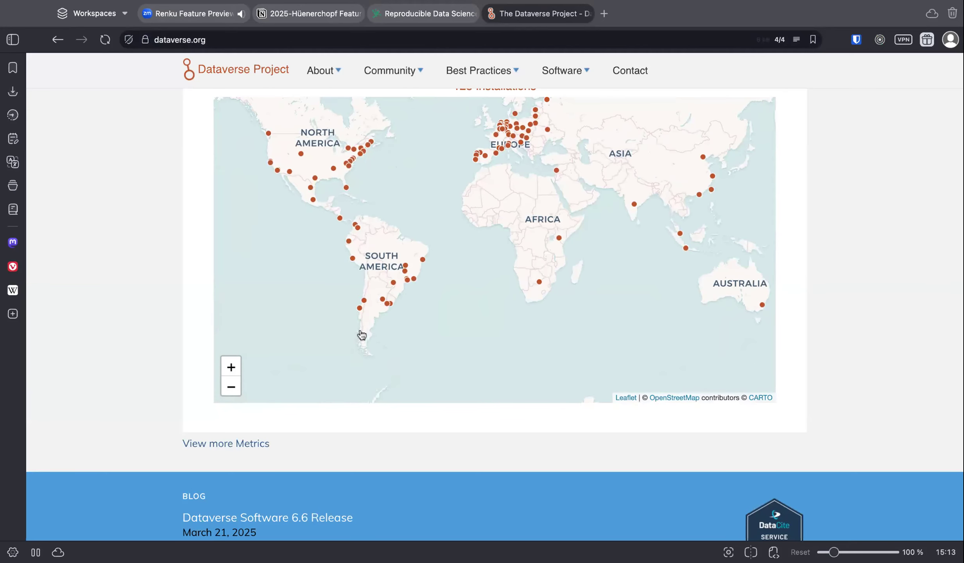
scroll(165, 358, up, 3)
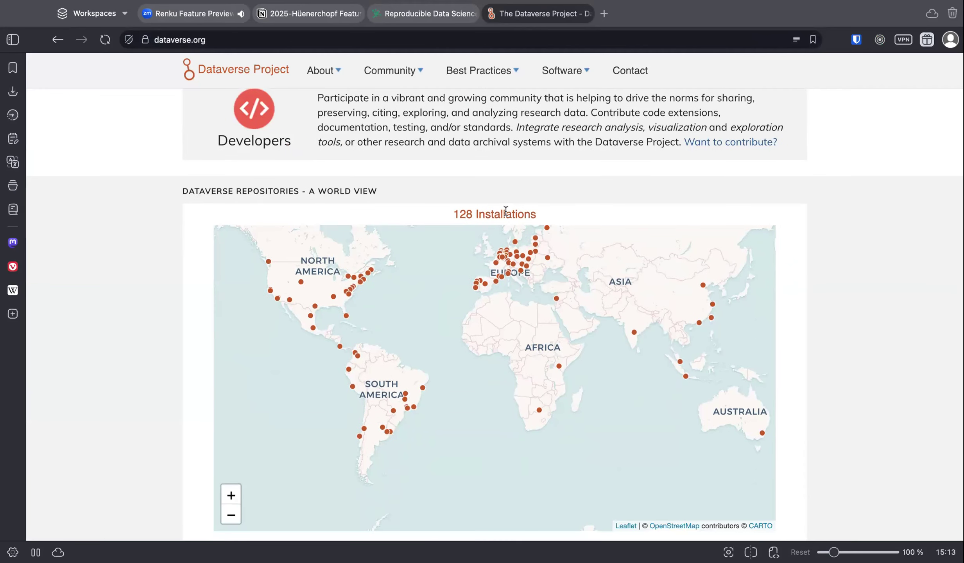
scroll(501, 258, up, 3)
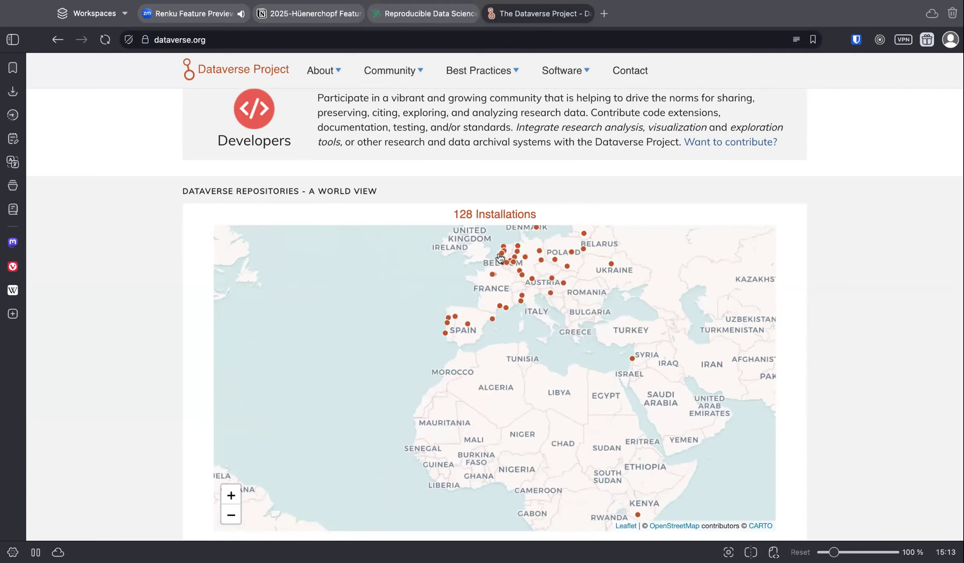
drag(594, 274, 555, 345)
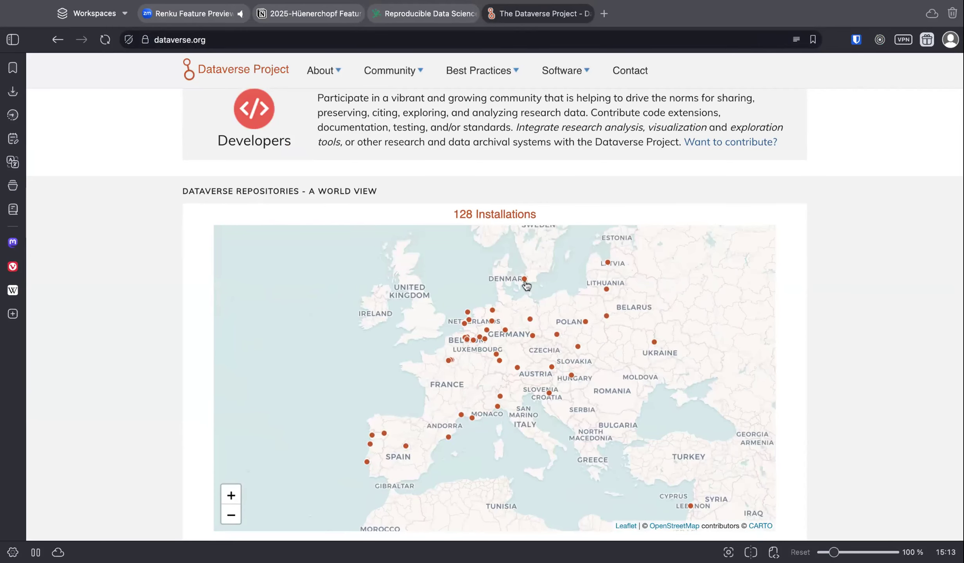
click(524, 279)
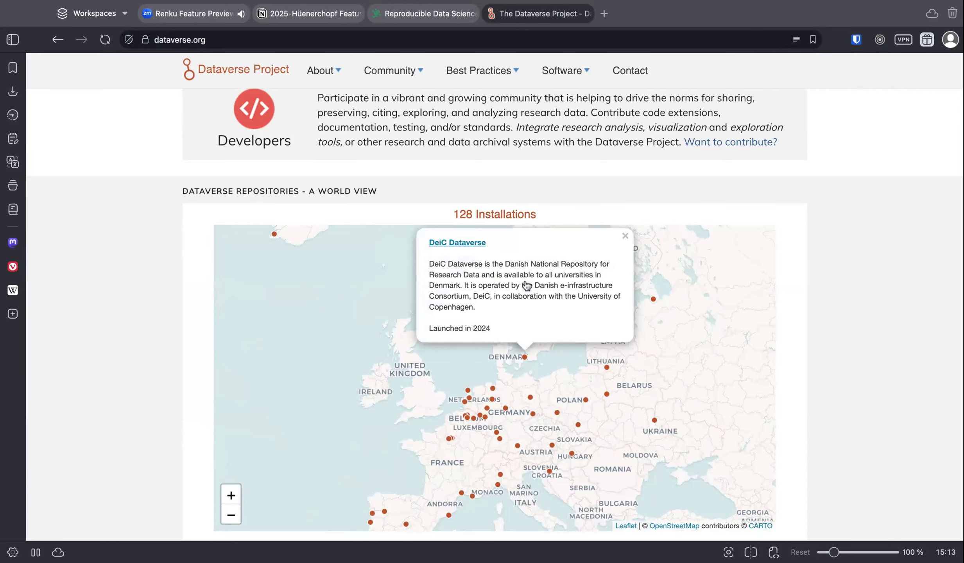
click(469, 398)
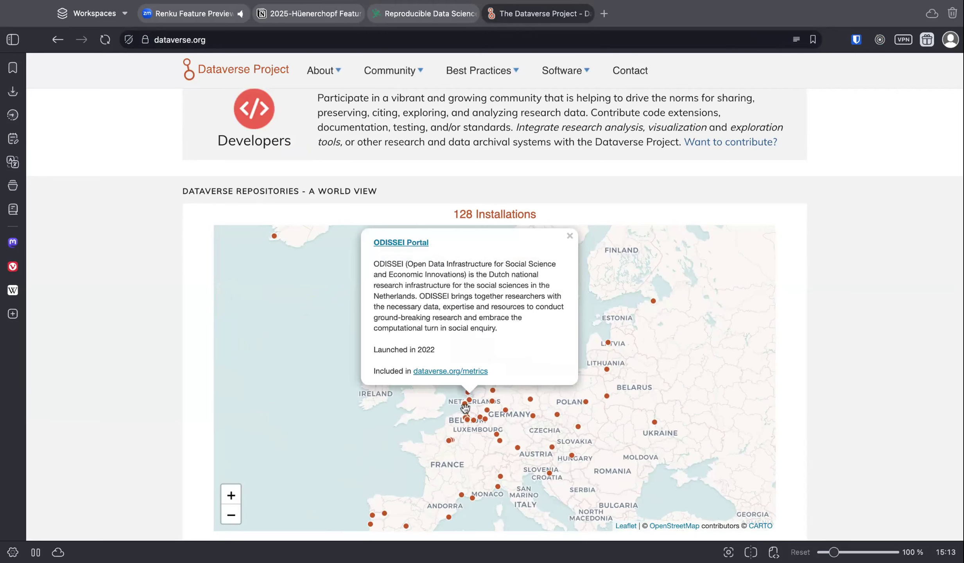
click(464, 408)
click(469, 393)
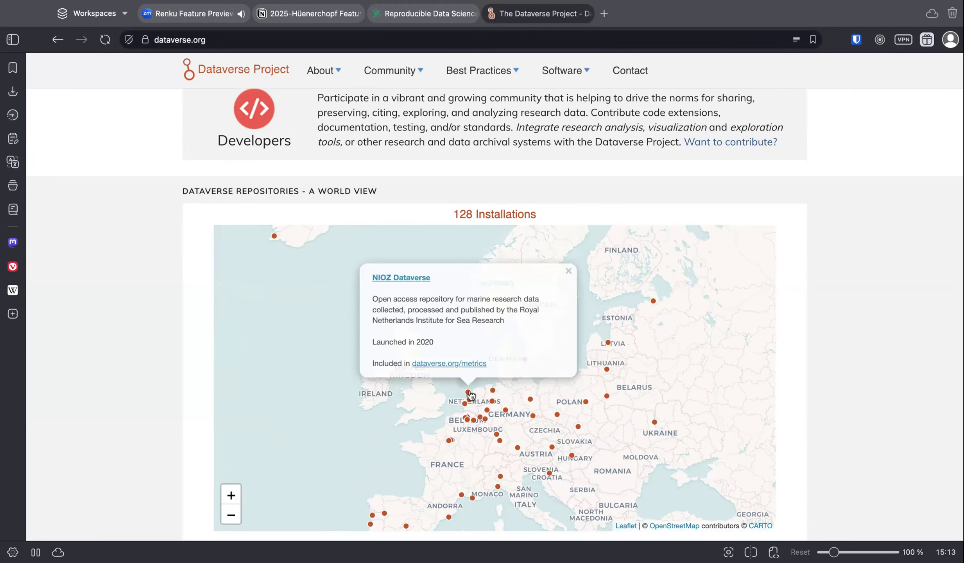
- Visit the NIOZ Dataverse site from the map, browse its data, and open the SIBES dataset
click(414, 278)
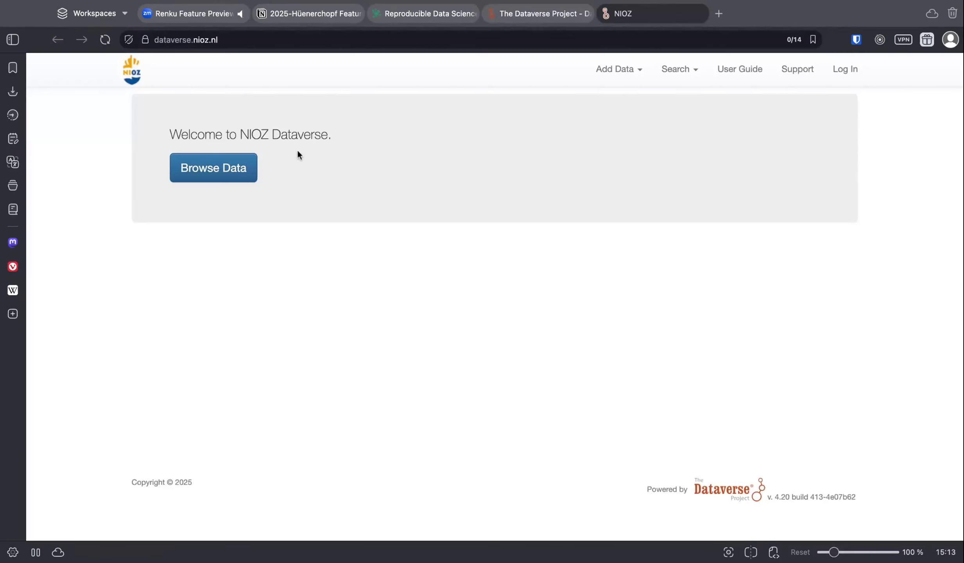
click(219, 168)
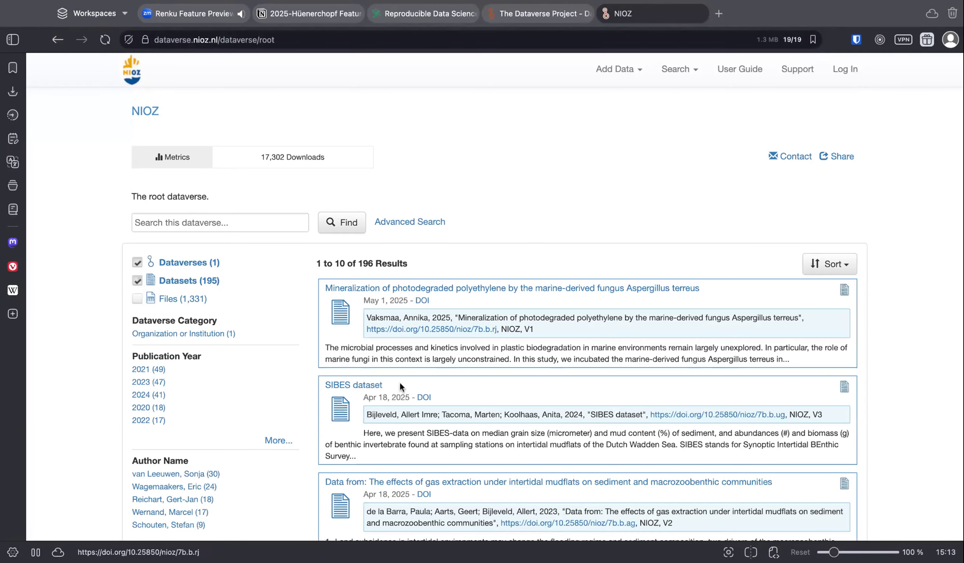
click(373, 386)
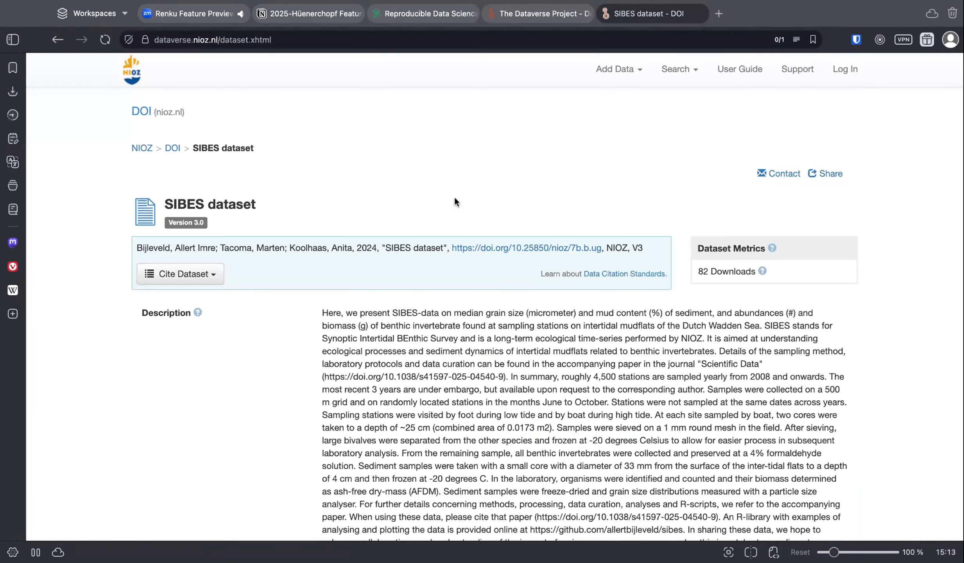
- Copy the Dataset Persistent ID from the SIBES dataset's citation metadata
scroll(333, 336, down, 15)
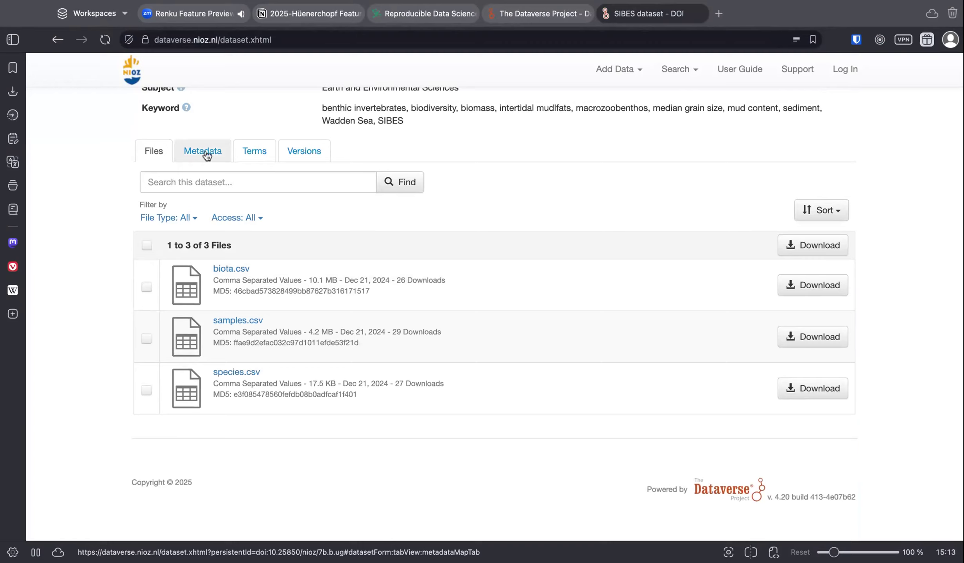
click(206, 152)
drag(429, 249, 326, 249)
key(super+c)
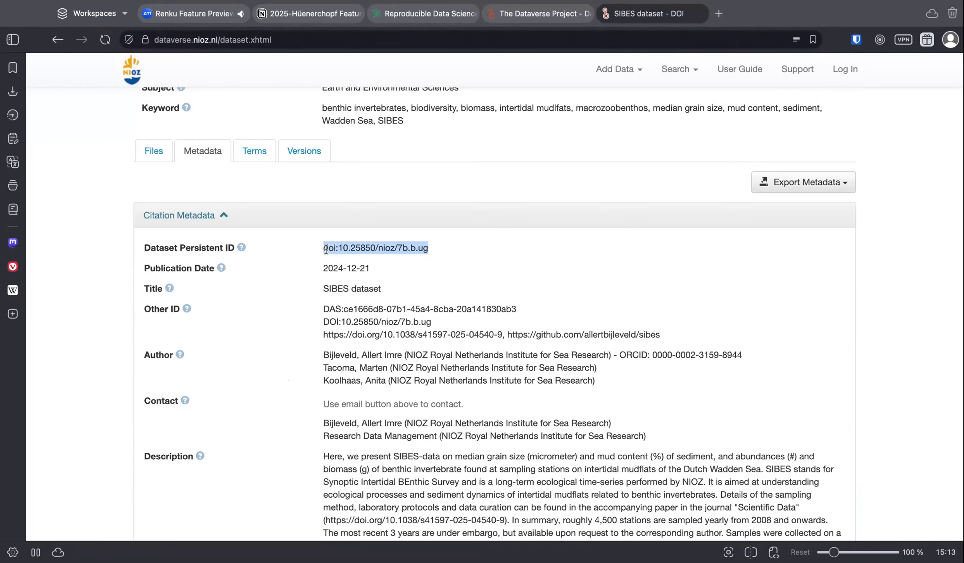
- Return to the Renku project, close the connector details, and import doi:10.25850/nioz/7b.b.ug as a data connector
click(412, 17)
click(455, 365)
click(358, 209)
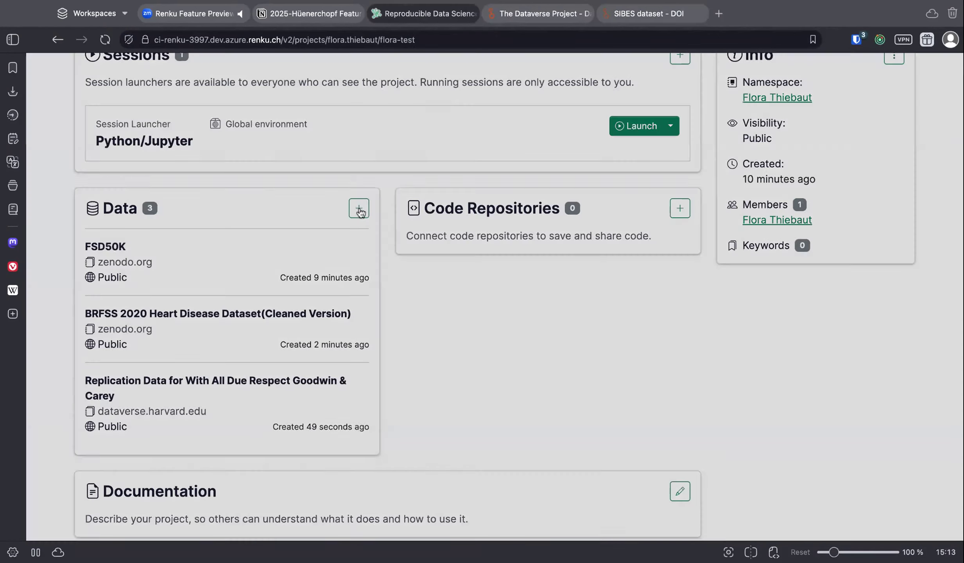
click(419, 231)
click(344, 329)
key(super+v)
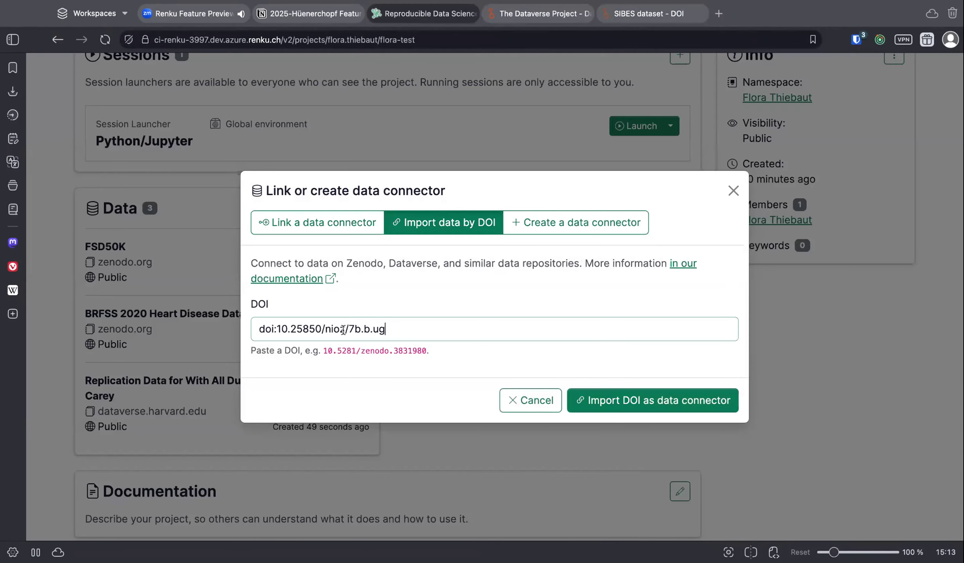
click(626, 397)
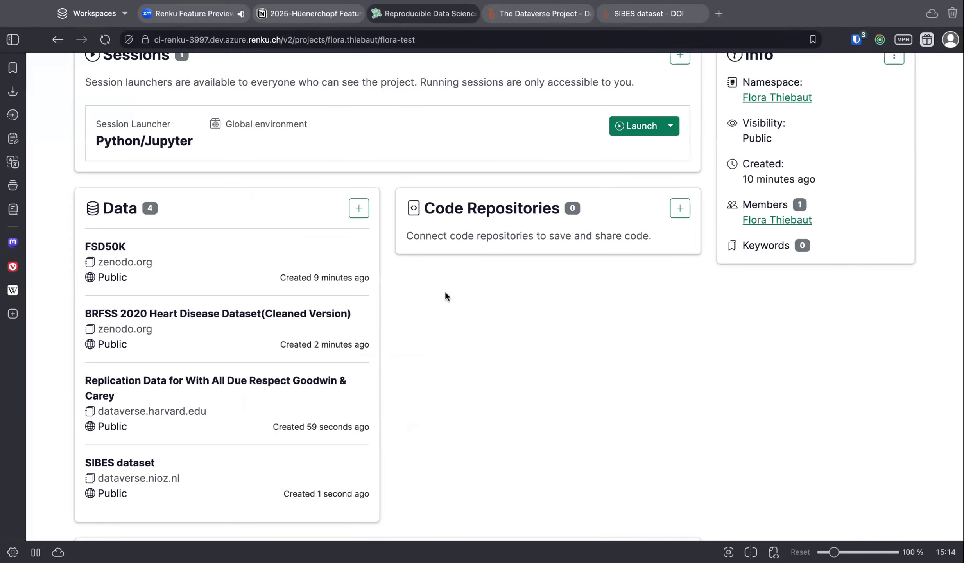
- In the Dataverse Project tab, go to inveniosoftware.org/documentation/ and browse the Invenio example instances filtered to Repository
click(541, 14)
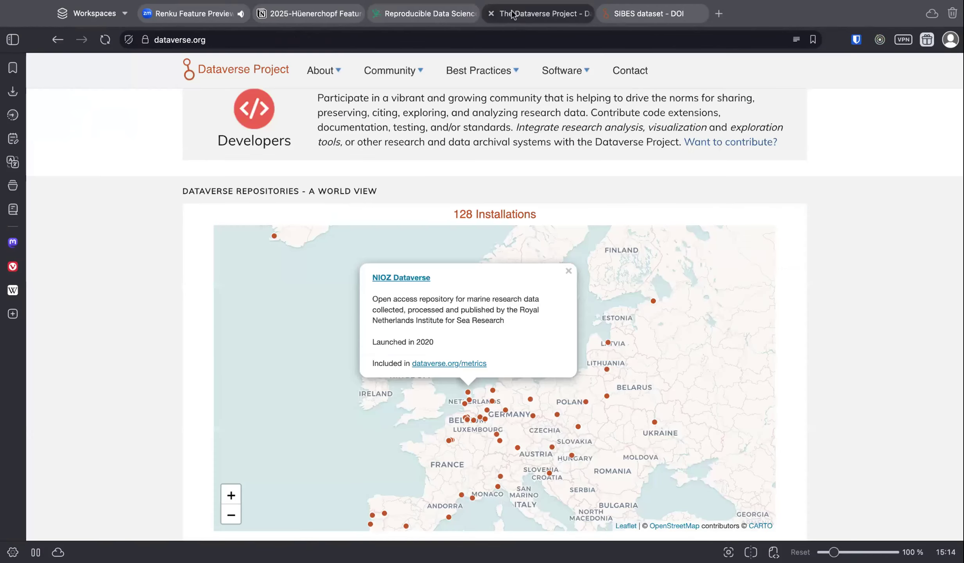
click(399, 36)
text(in)
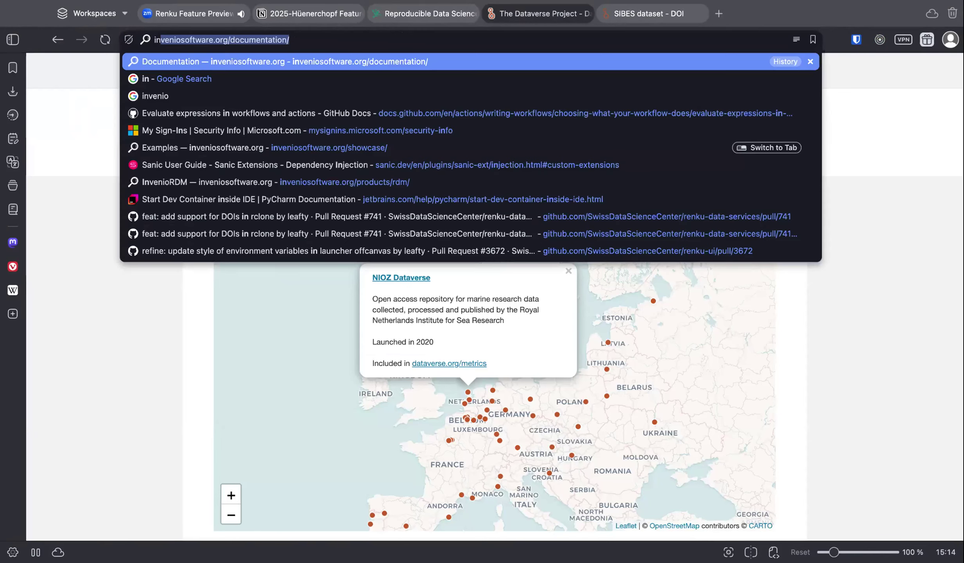
key(Return)
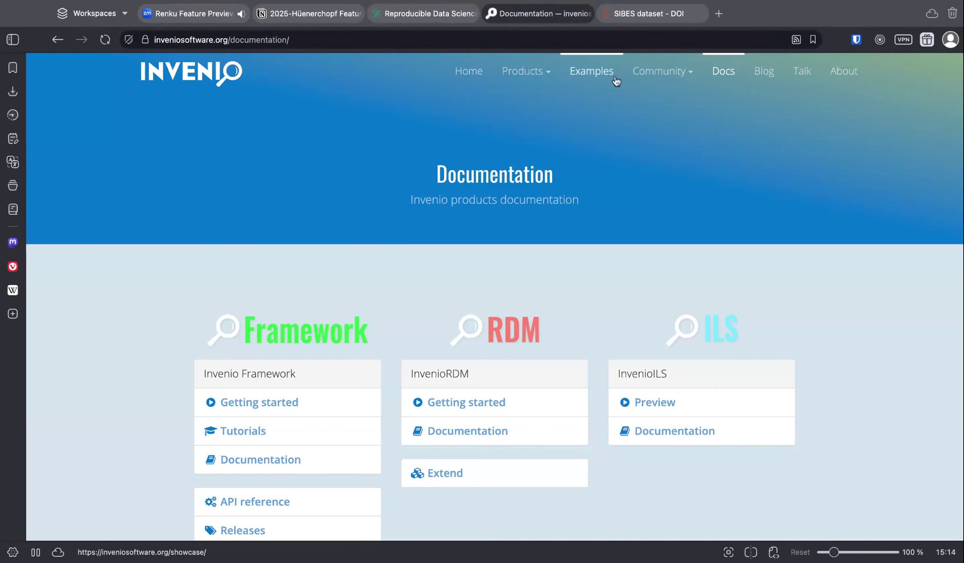
click(578, 71)
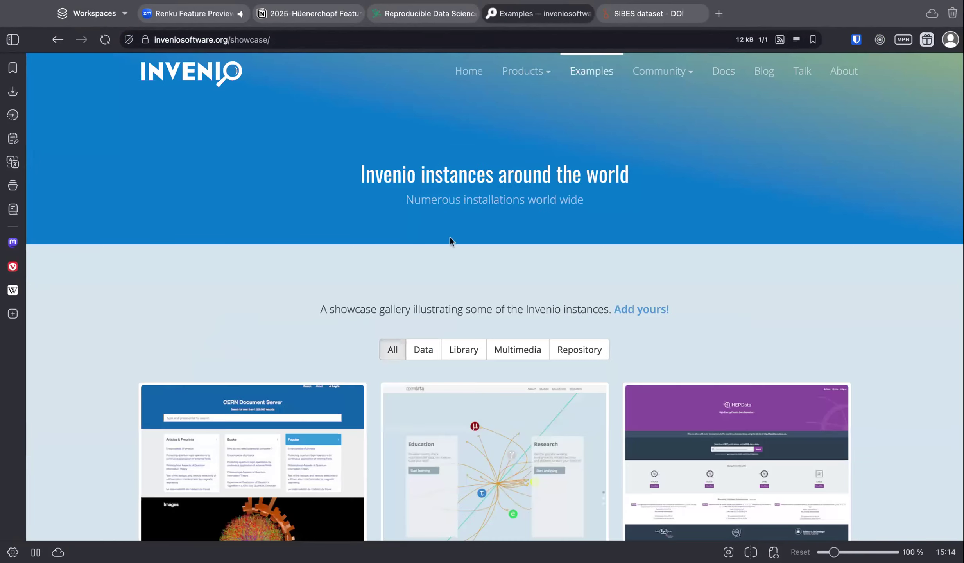
click(578, 349)
scroll(480, 242, down, 10)
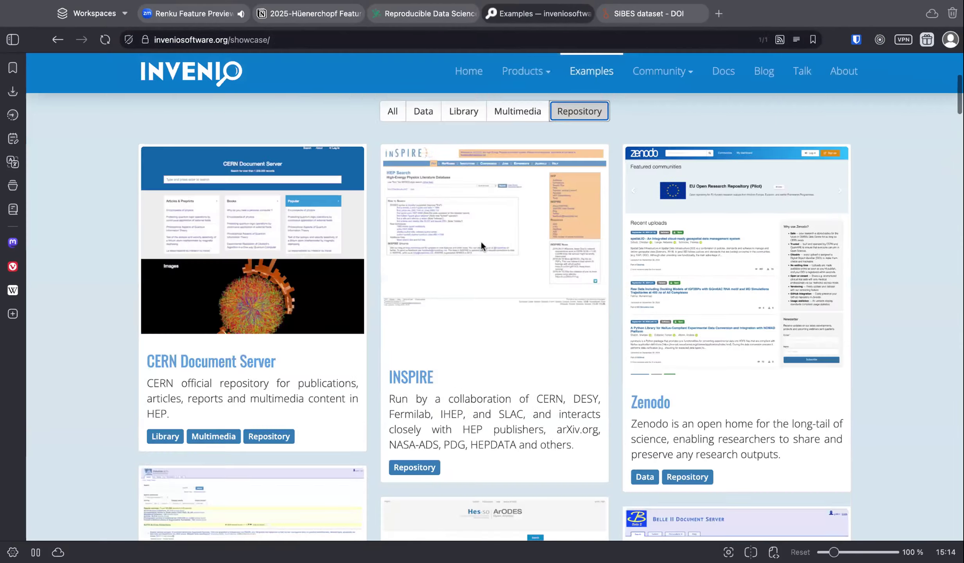
scroll(481, 240, down, 10)
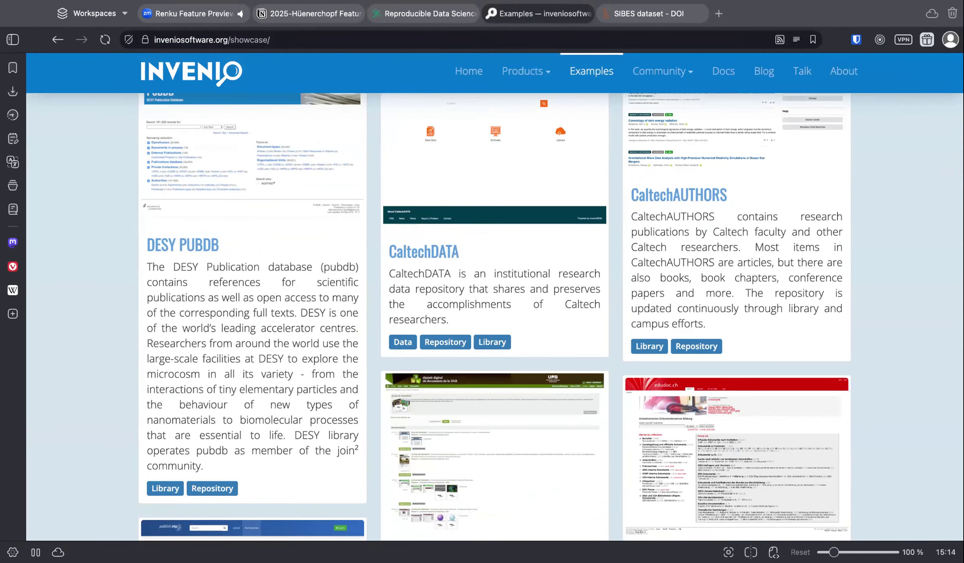
- Open the CaltechDATA repository, run an empty search, and filter the results to the Dataset resource type
click(412, 256)
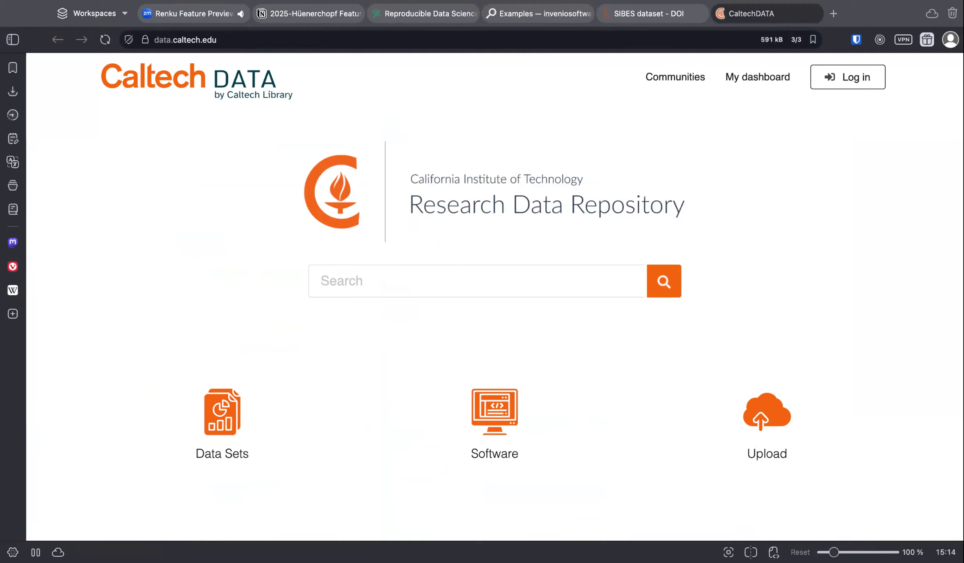
click(662, 288)
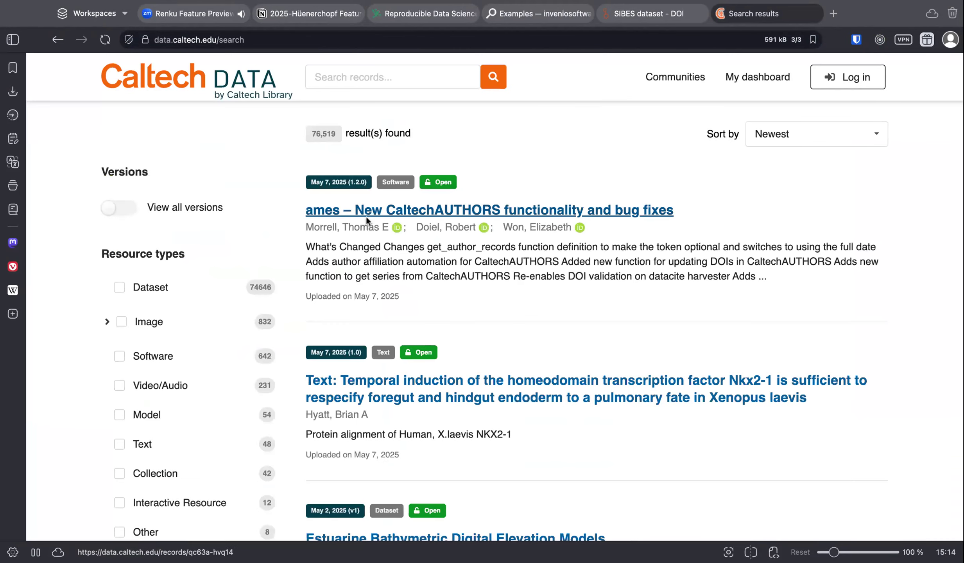
click(143, 293)
scroll(129, 294, down, 5)
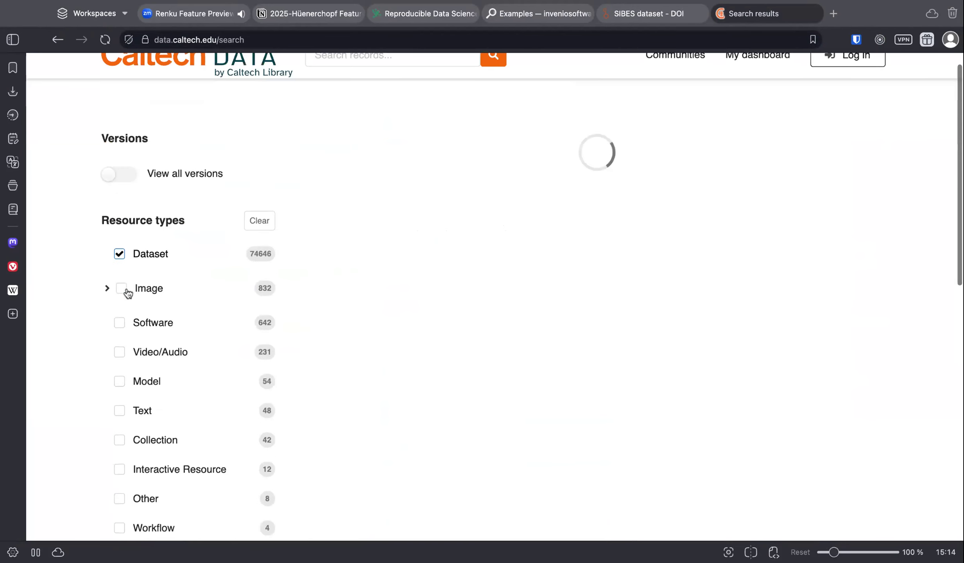
- Open the Estuarine Bathymetric Digital Elevation Models dataset and copy its DOI from the DOI badge details
click(532, 211)
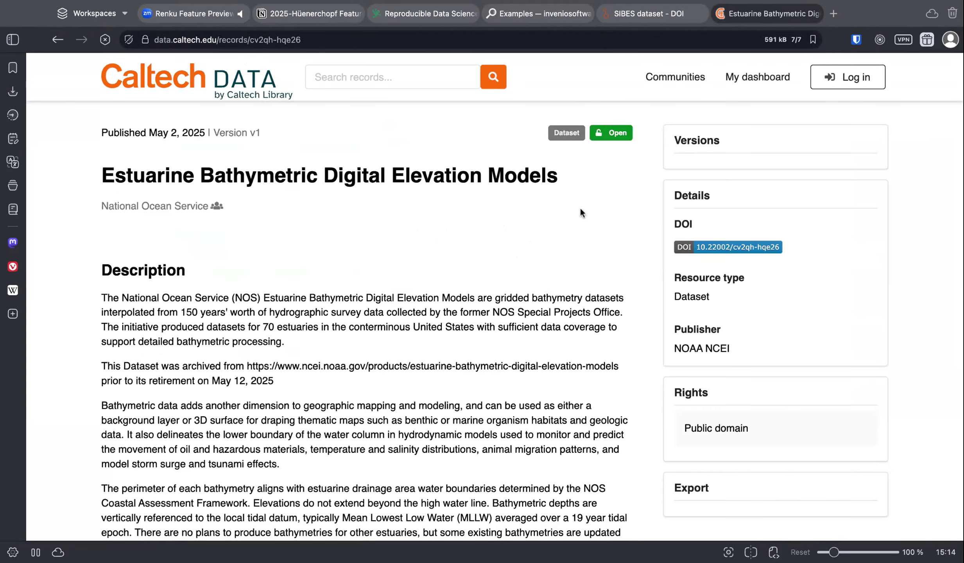
click(729, 250)
drag(237, 173, 367, 175)
key(ctrl+c)
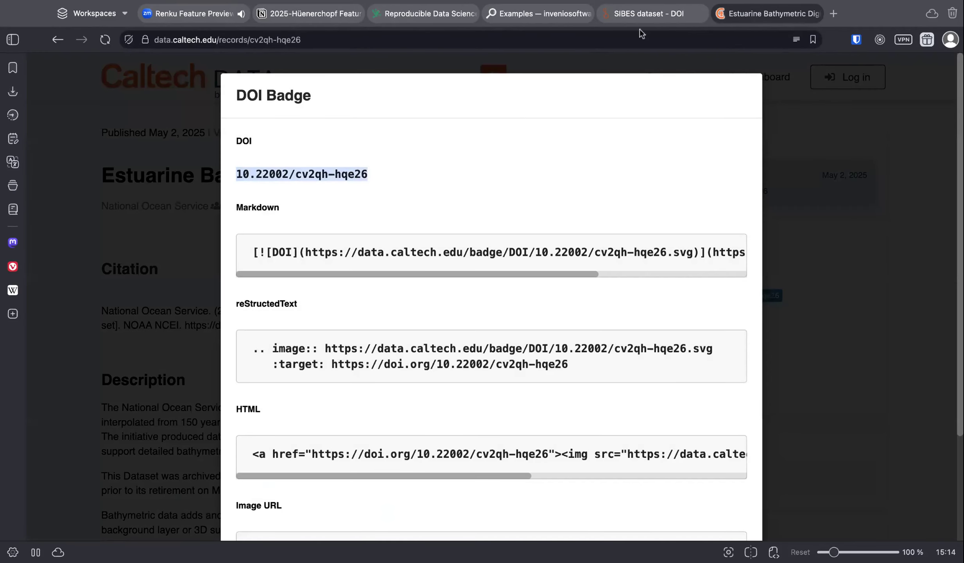
- Return to the Renku project and import the DOI 10.22002/cv2qh-hqe26 as a data connector
click(391, 16)
click(359, 208)
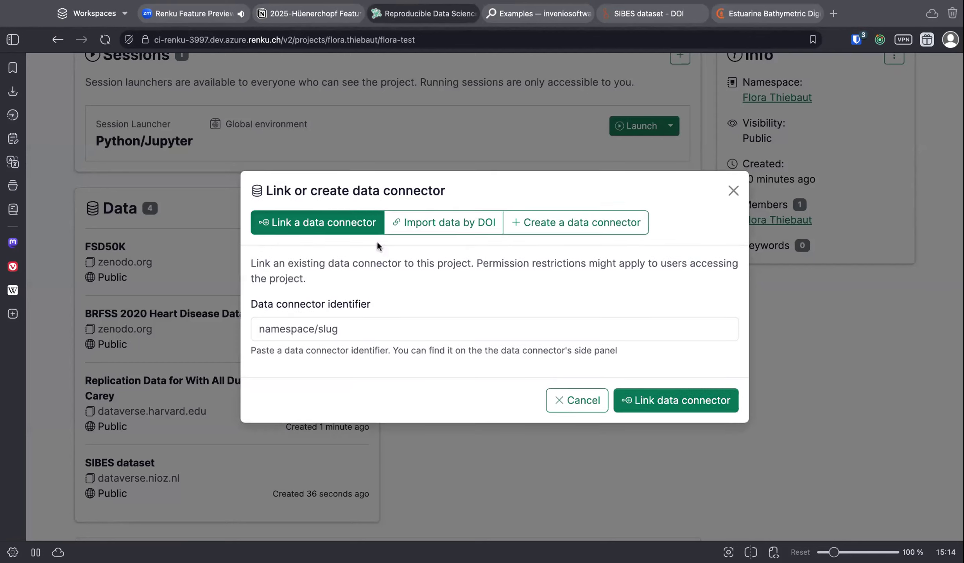
click(449, 226)
click(331, 335)
key(ctrl+v)
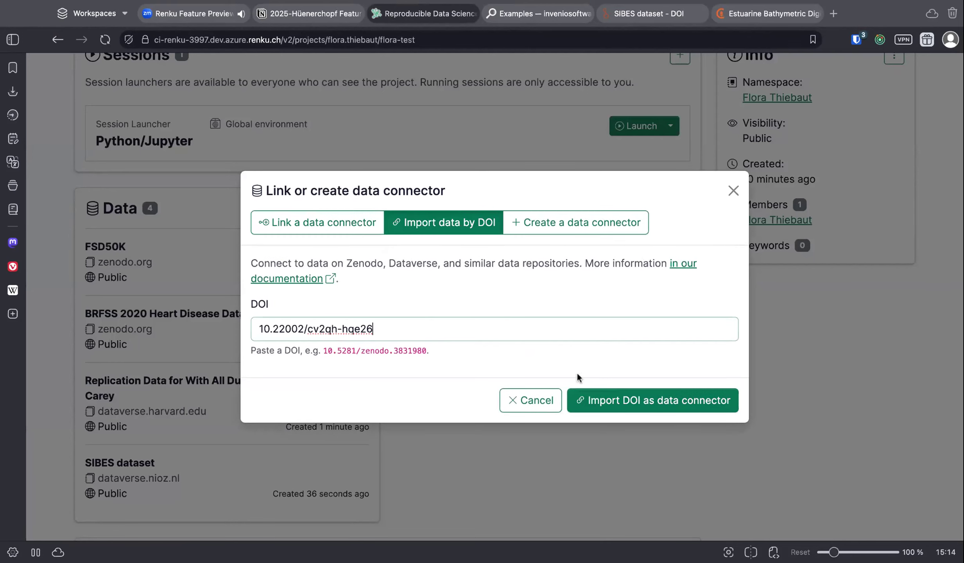
click(604, 404)
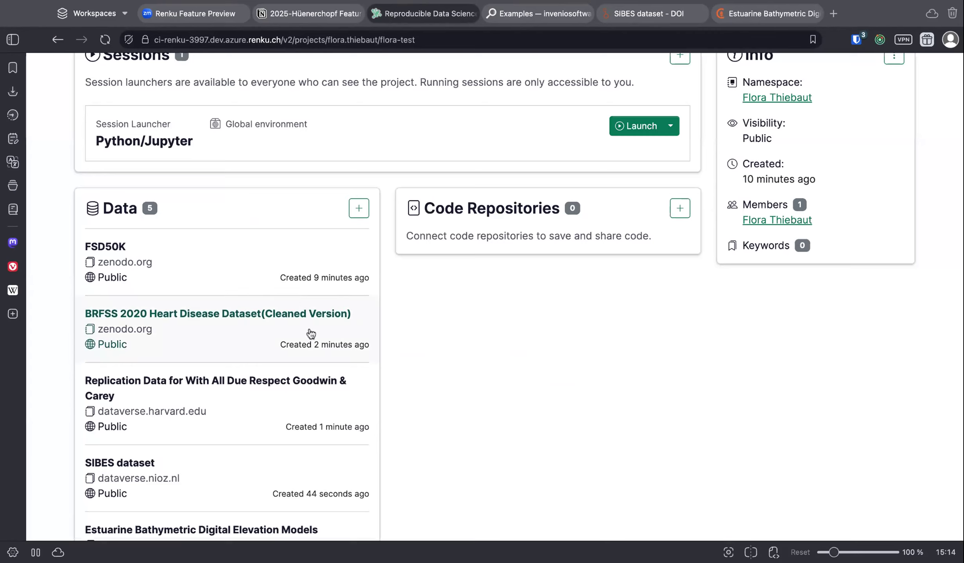
- Review the details and configuration of the Estuarine Bathymetric Digital Elevation Models connector, close them, and switch to the Zoom meeting
scroll(305, 304, down, 2)
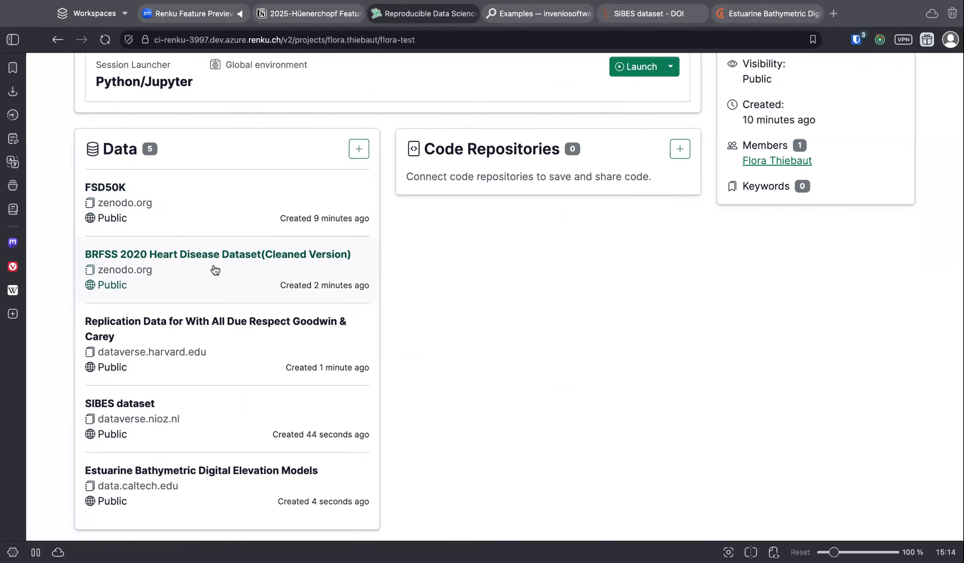
click(146, 500)
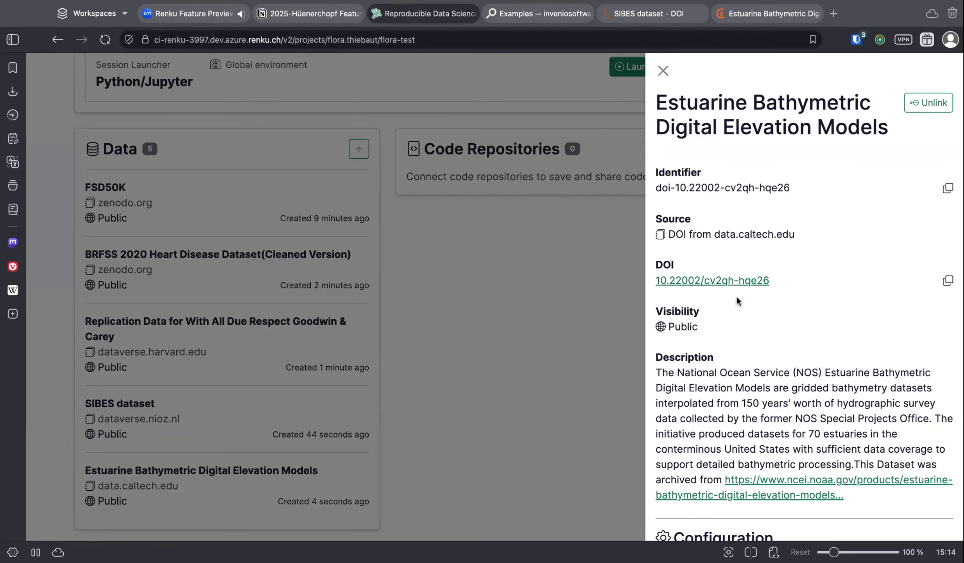
scroll(736, 295, down, 4)
scroll(736, 295, up, 3)
scroll(736, 295, down, 5)
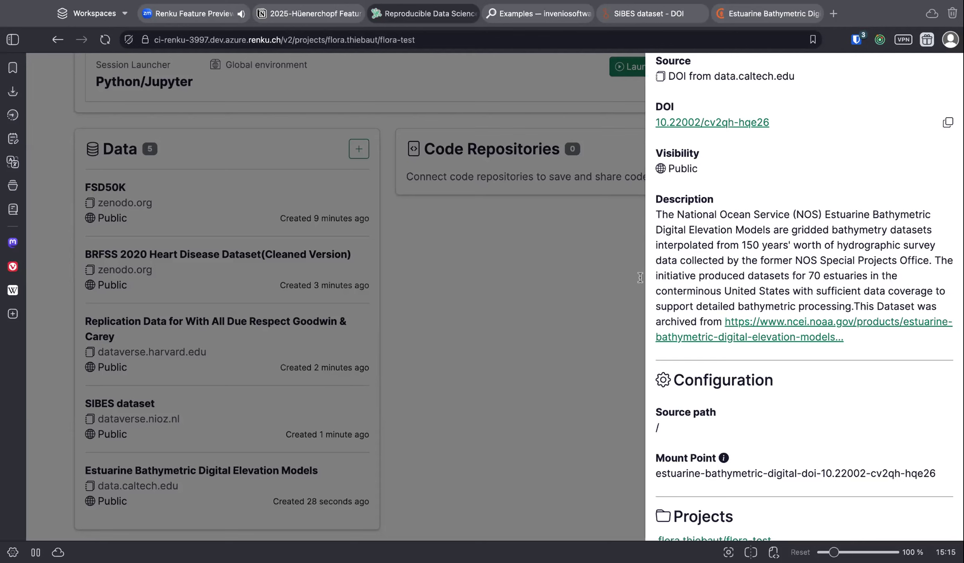
click(532, 311)
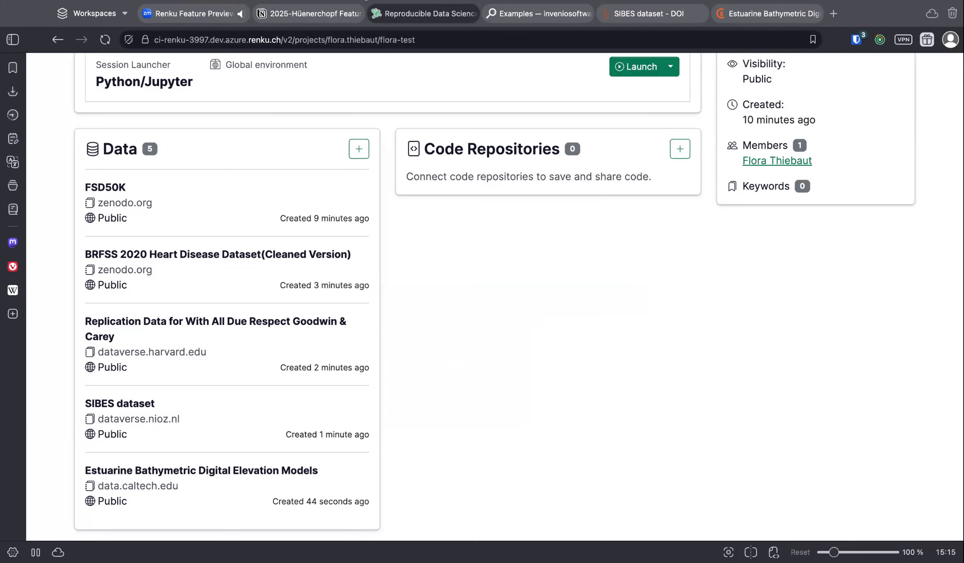
click(192, 13)
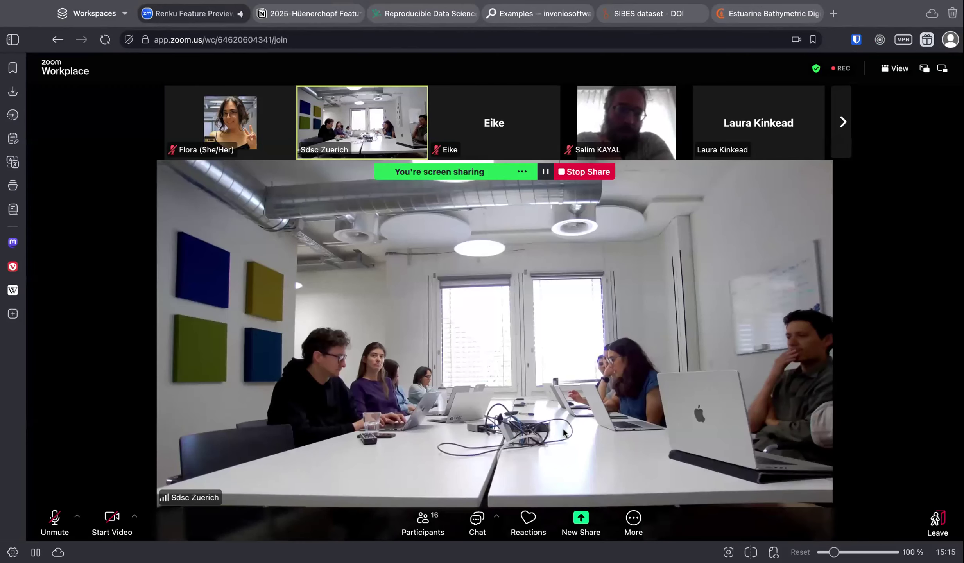
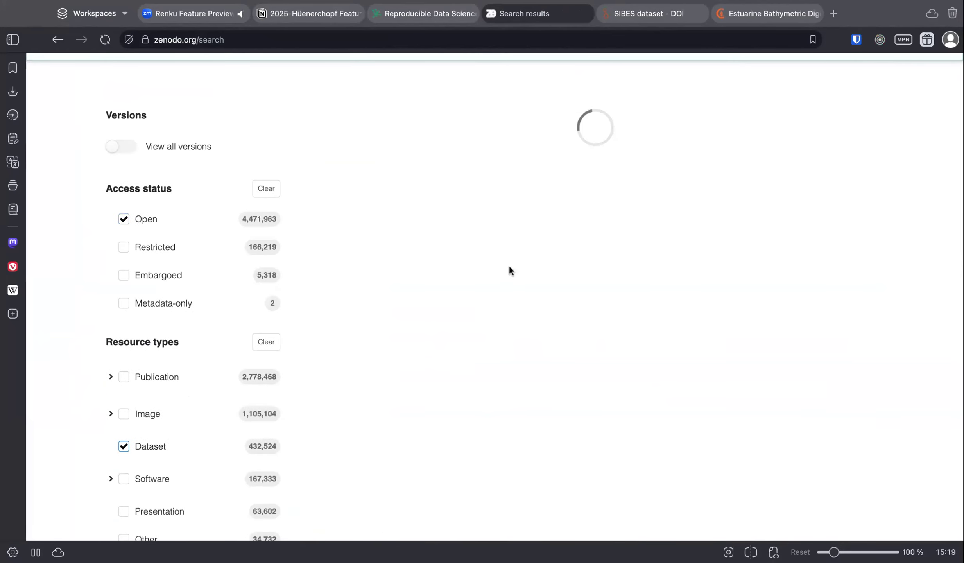
- Open the BRFSS 2020 Heart Disease Dataset record on Zenodo and examine its version-specific DOIs and the all-versions DOI
click(500, 299)
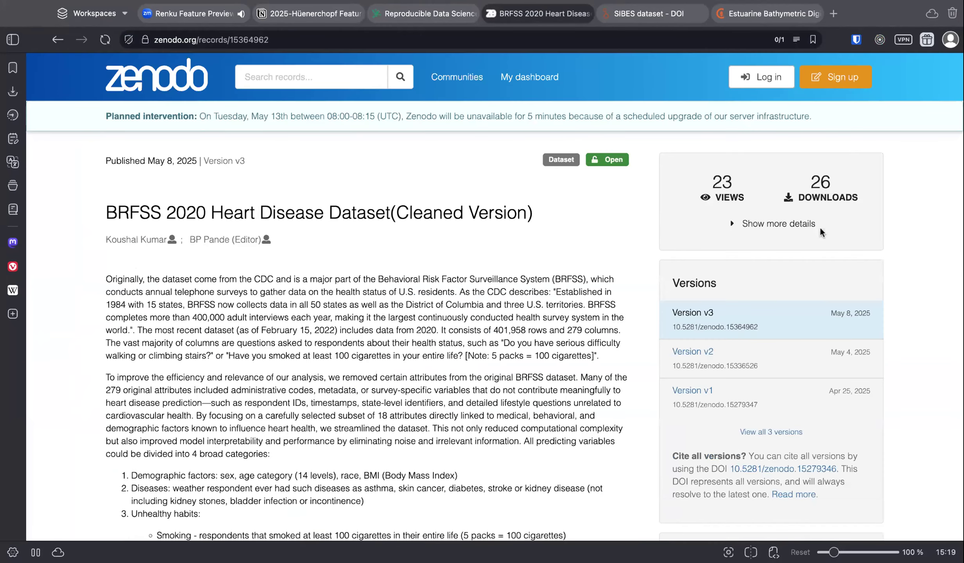
scroll(821, 233, down, 3)
triple_click(674, 153)
click(674, 153)
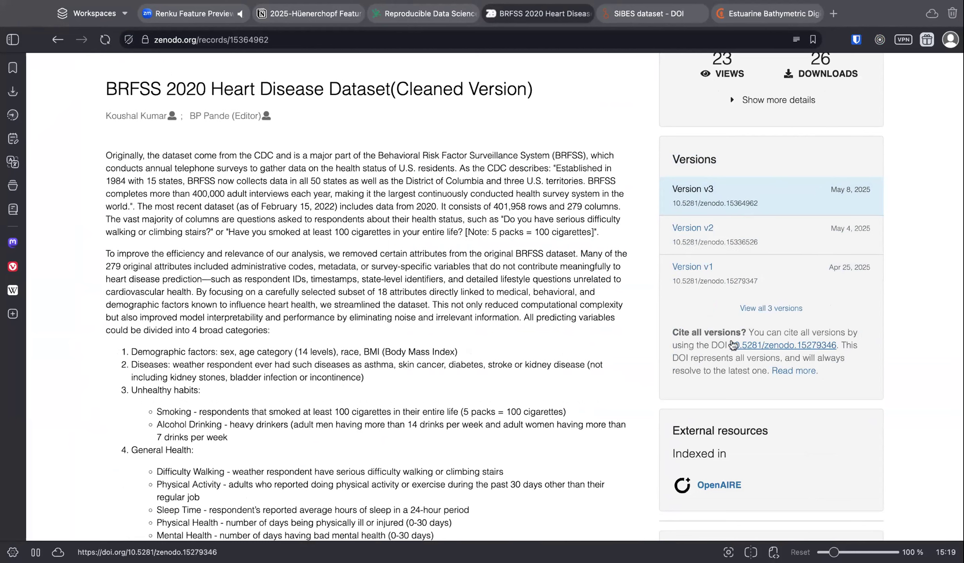
drag(730, 345, 836, 345)
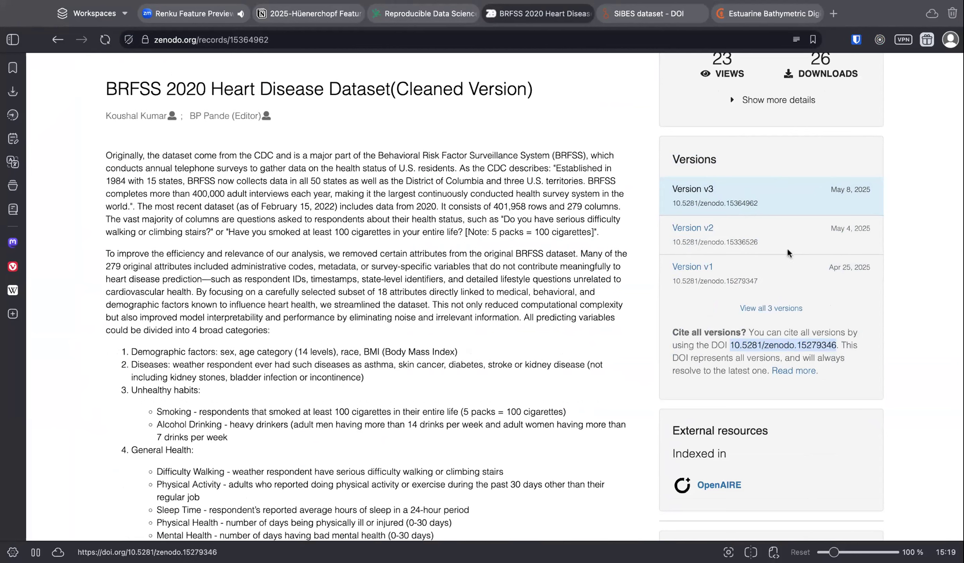
click(786, 265)
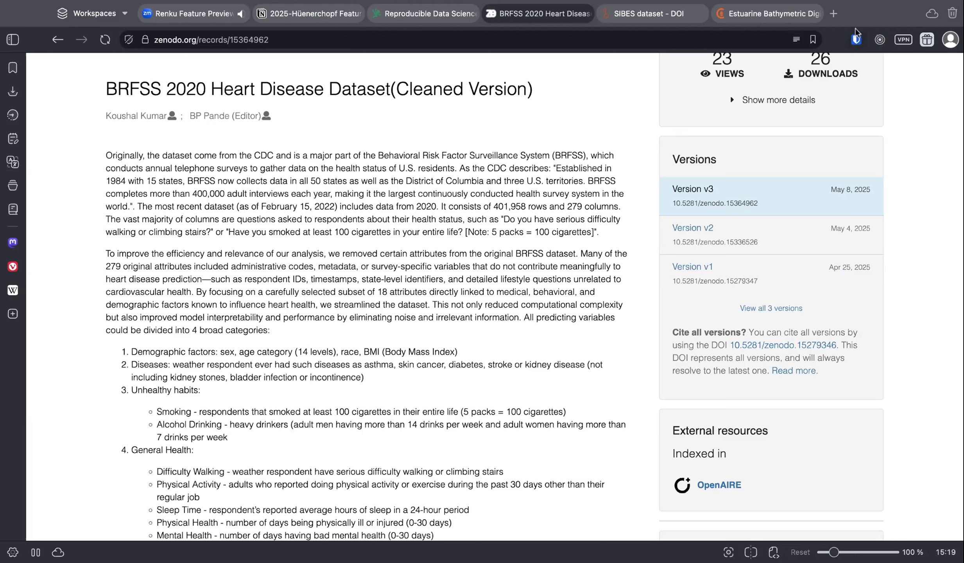
- Switch to the SIBES dataset tab and go to the Harvard Dataverse site at dataverse.harvard.edu
click(642, 10)
scroll(249, 234, up, 5)
scroll(249, 233, up, 10)
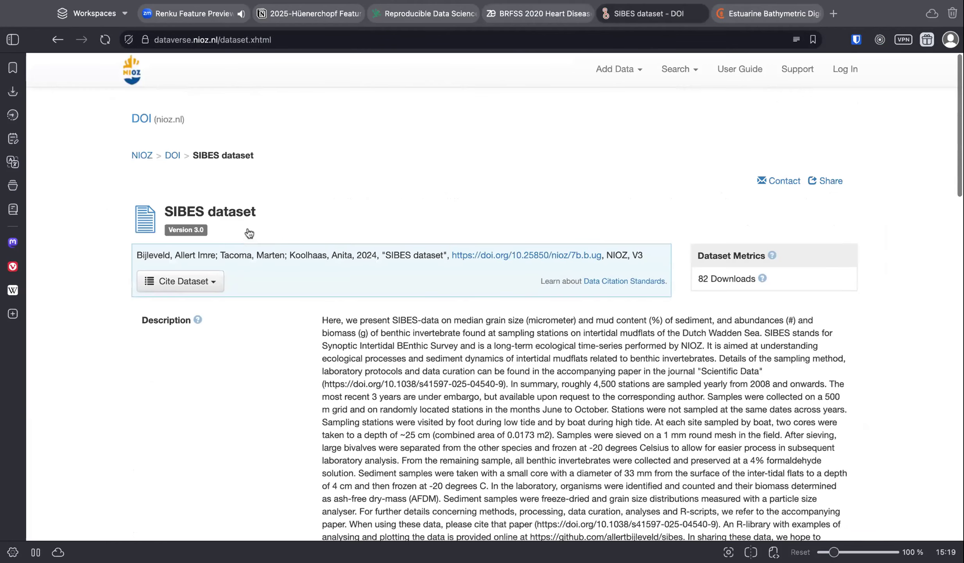
click(213, 39)
text(har)
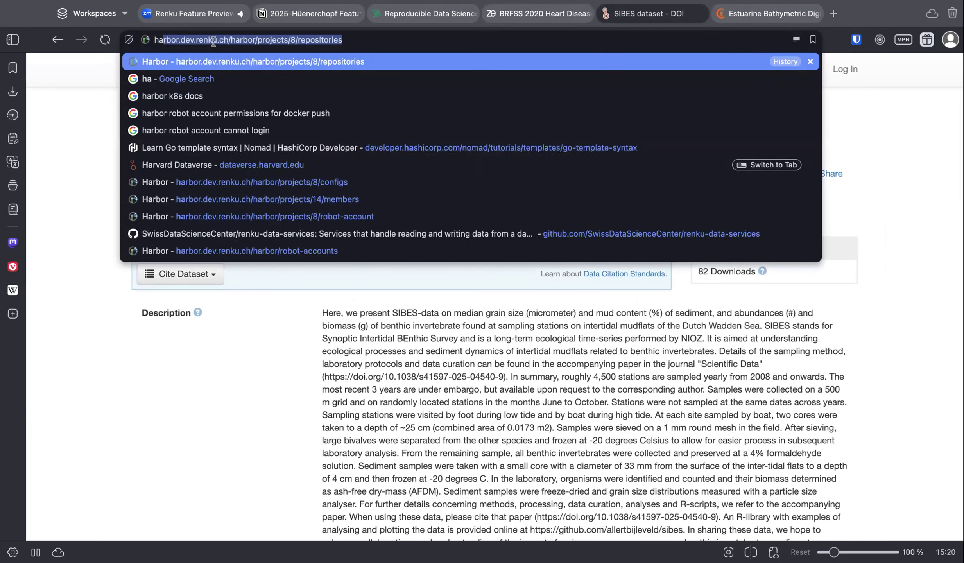
key(Down)
key(Down)
key(Down)
key(Down)
key(Down)
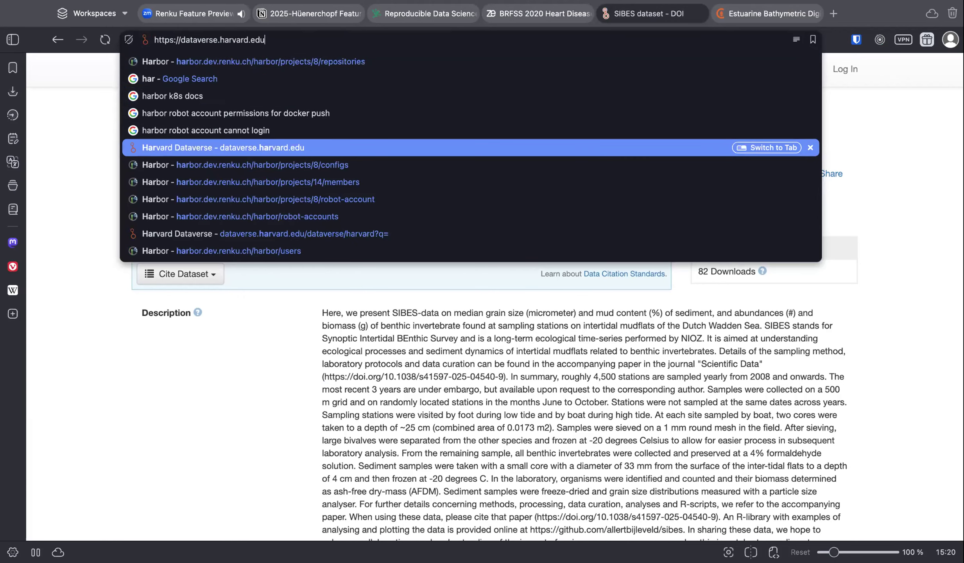
key(Return)
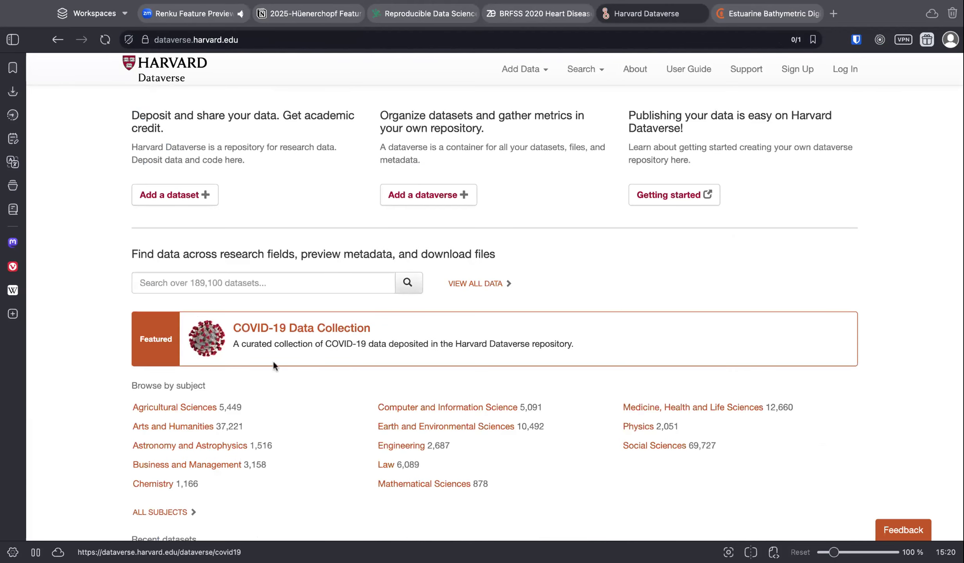
- Run an empty dataset search and open Replication Data for: "A Century of Partisanship in Finnish Political Speech"
click(408, 283)
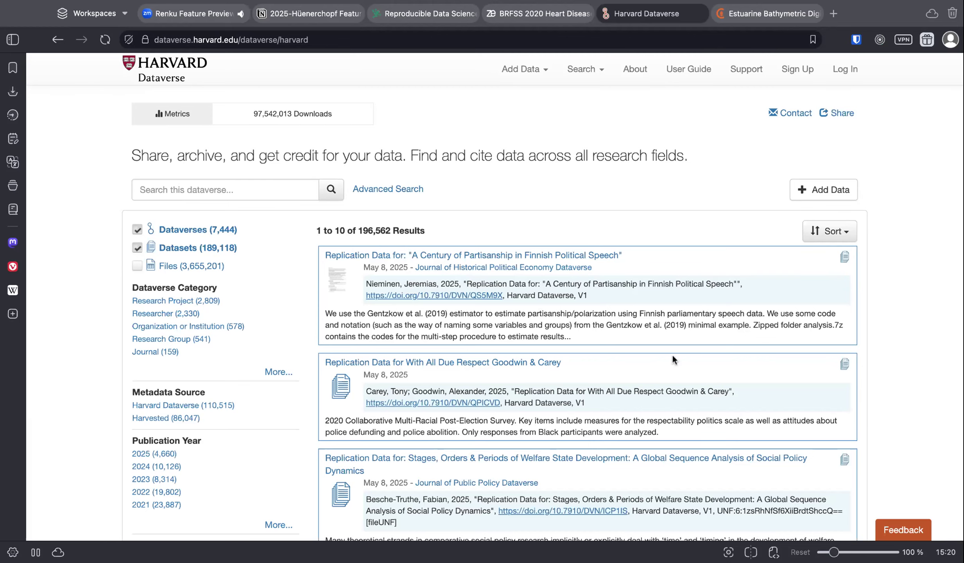
scroll(603, 268, down, 1)
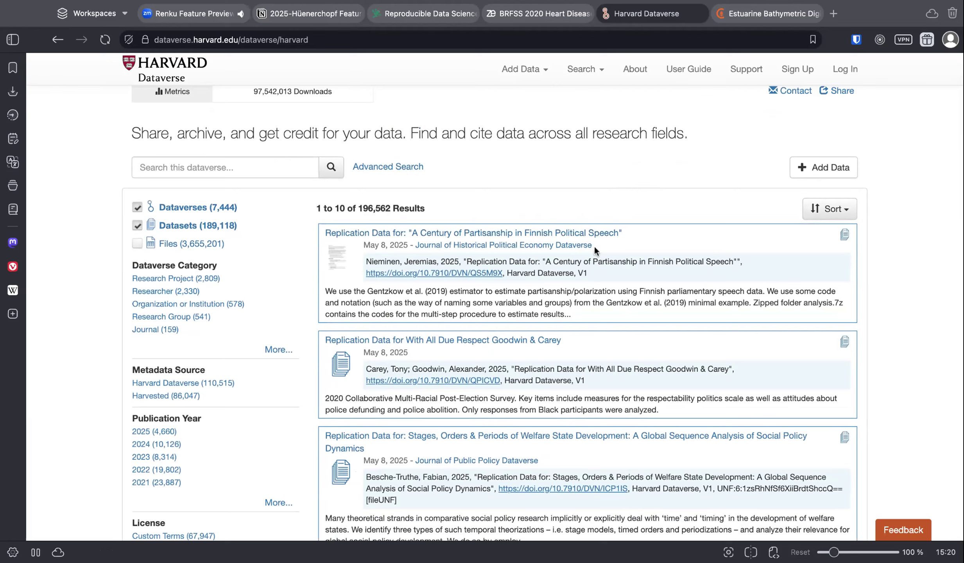
click(560, 236)
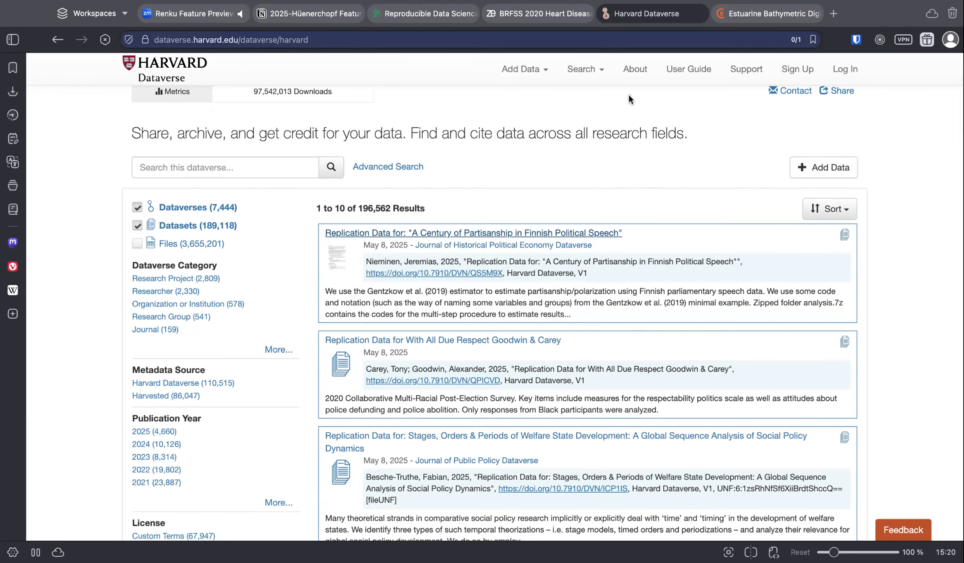
scroll(479, 209, down, 3)
scroll(479, 209, up, 3)
scroll(479, 210, down, 5)
scroll(241, 487, up, 2)
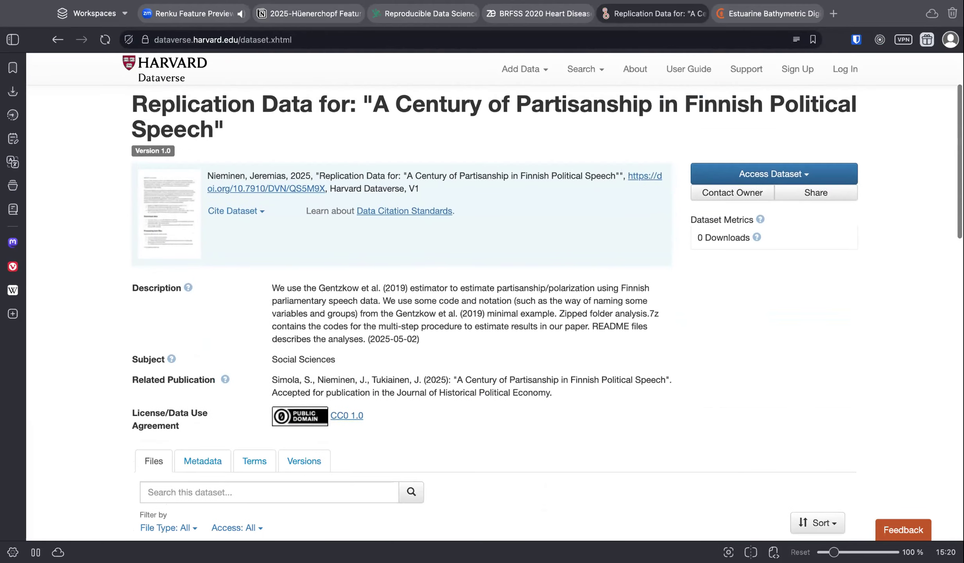
- Show the dataset's version history and open version 1.0
click(294, 469)
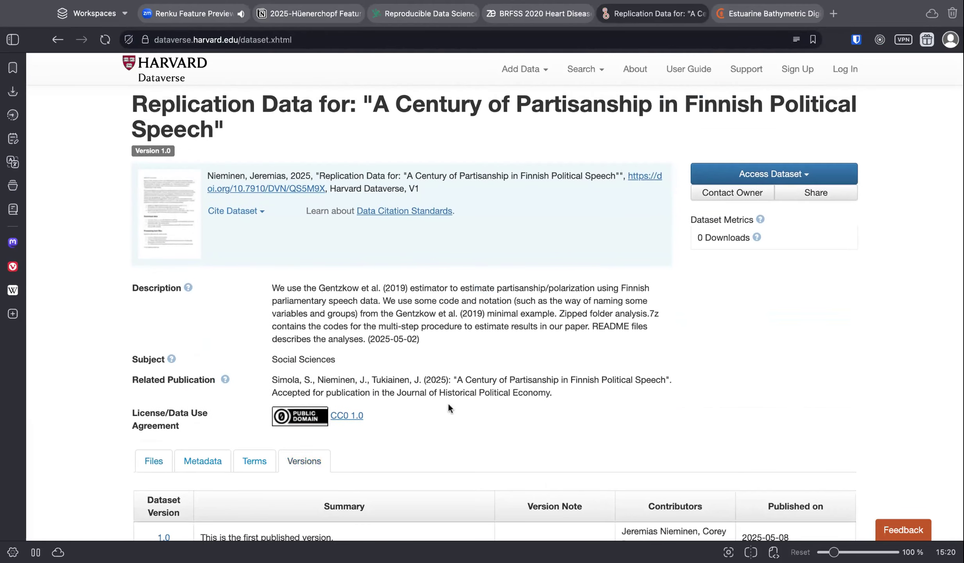
scroll(447, 403, down, 4)
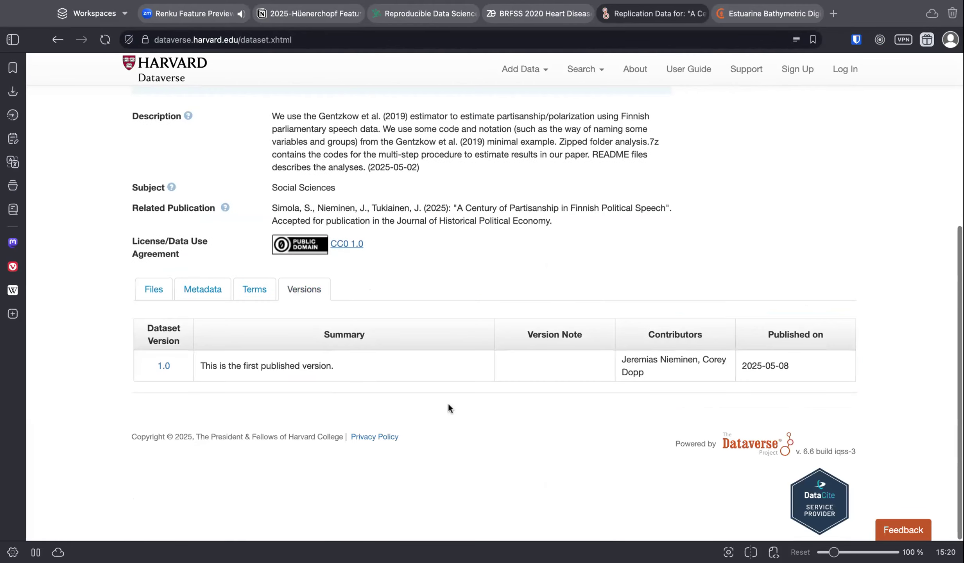
click(164, 368)
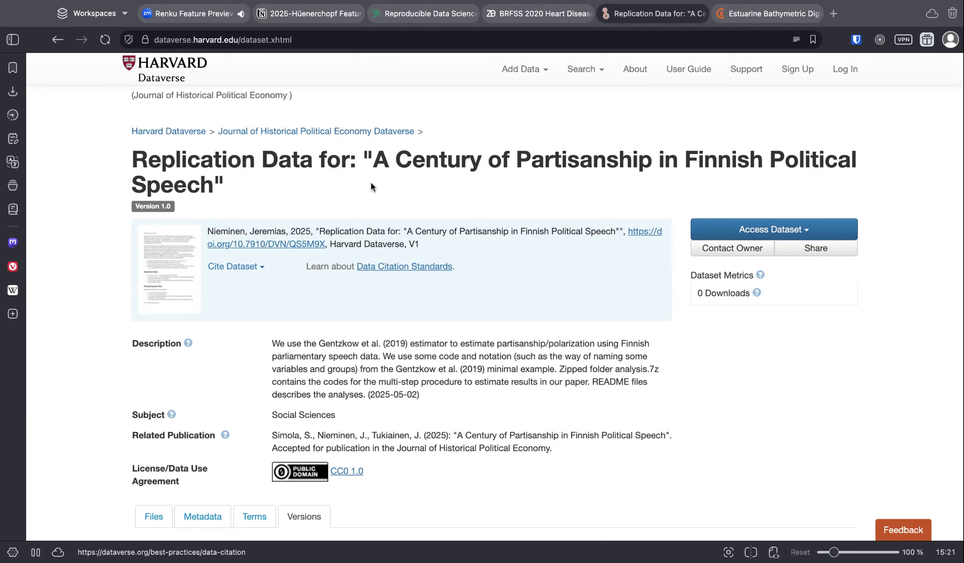
- Examine the dataset's citation and its list of files, and switch back to the Zoom meeting
scroll(83, 250, down, 2)
scroll(83, 251, up, 2)
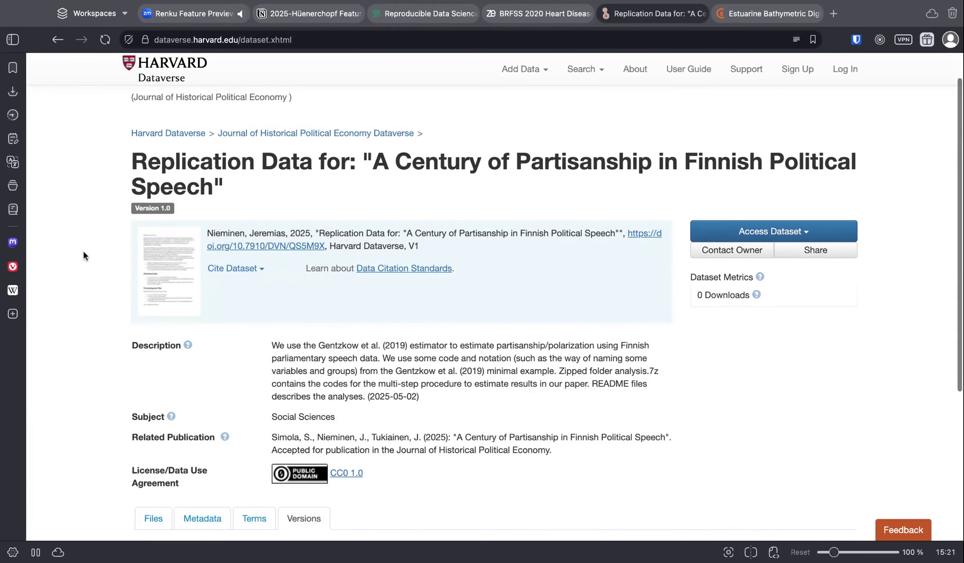
scroll(82, 250, down, 6)
click(156, 300)
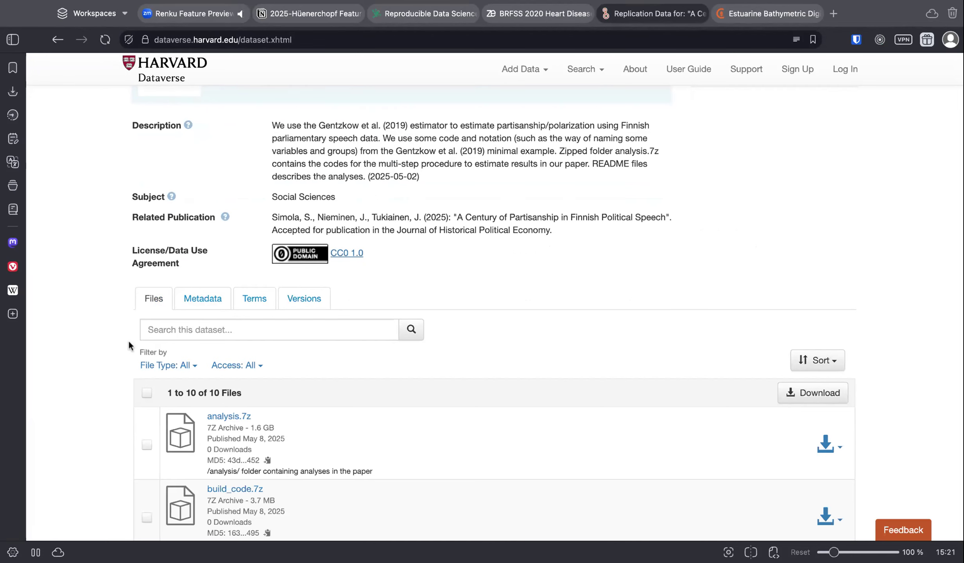
scroll(129, 346, up, 4)
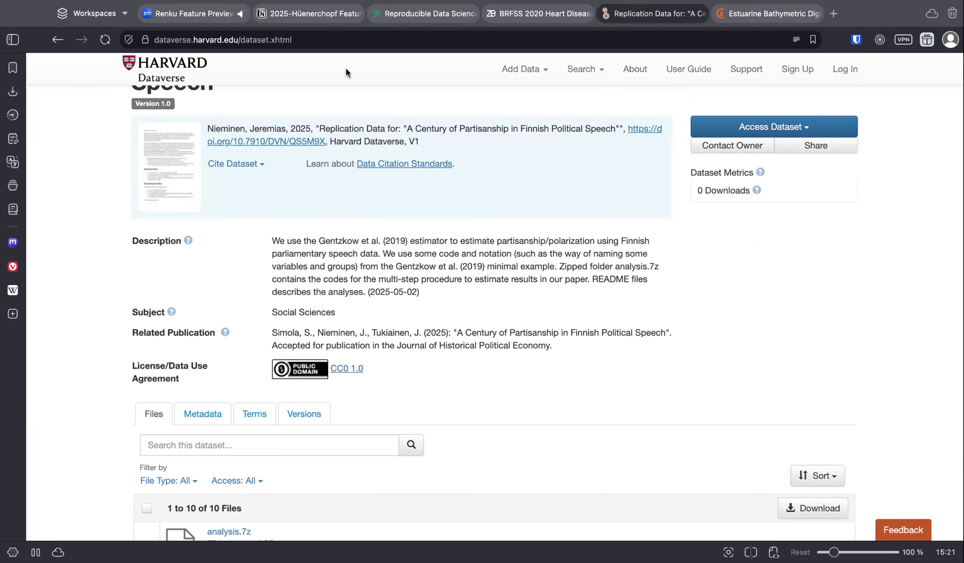
click(190, 16)
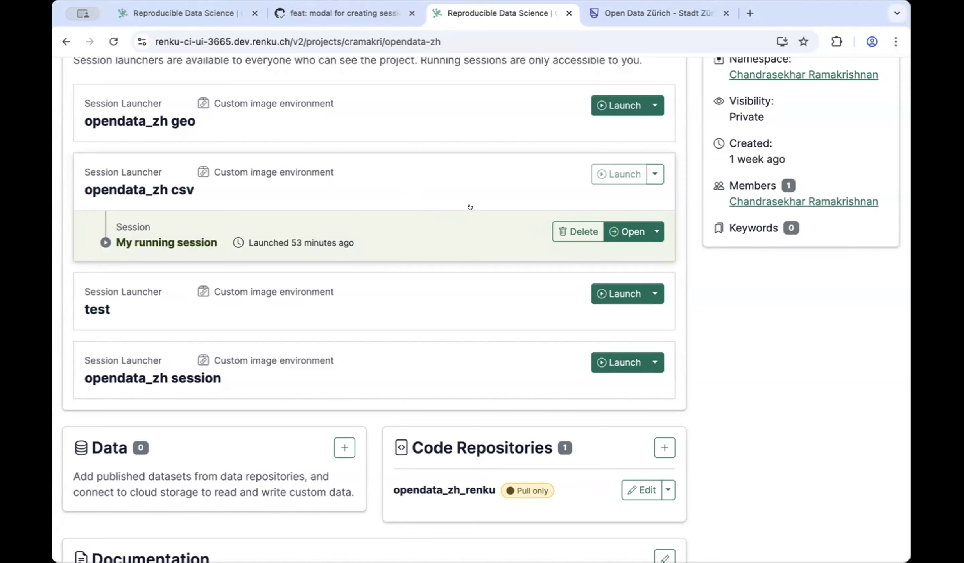
- Open the running session of the opendata_zh csv launcher and review the OpenData.ipynb notebook down to its missing-values check
click(630, 231)
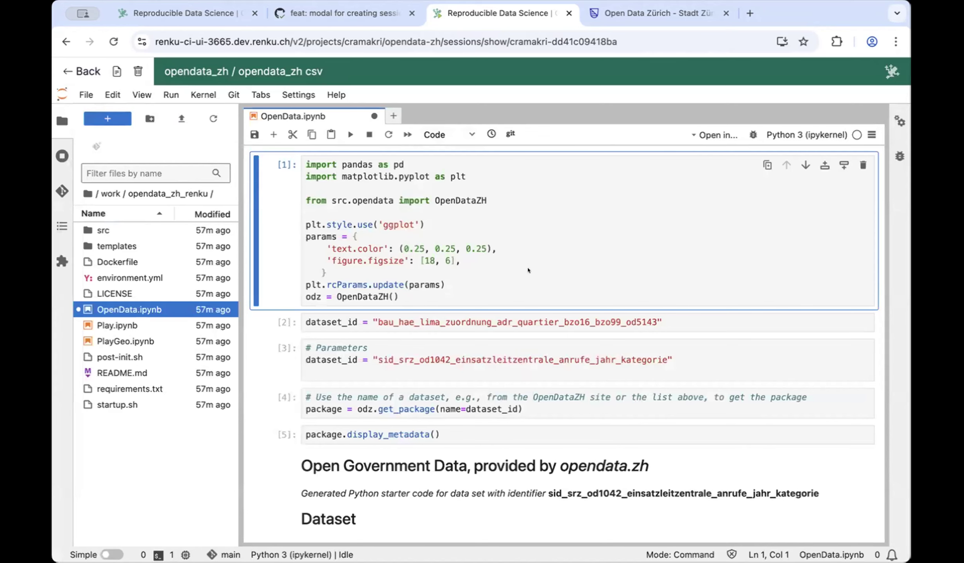
scroll(538, 218, down, 5)
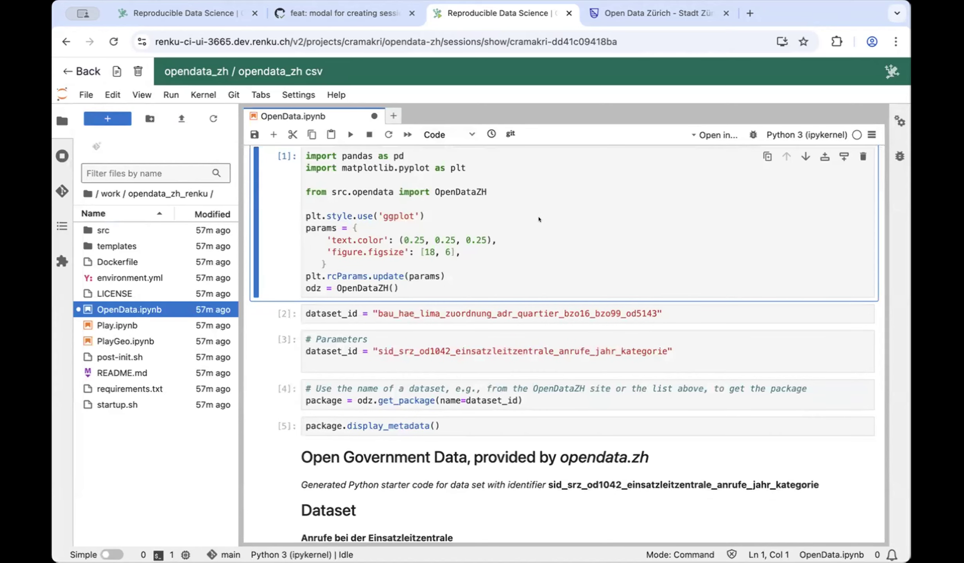
scroll(539, 219, down, 15)
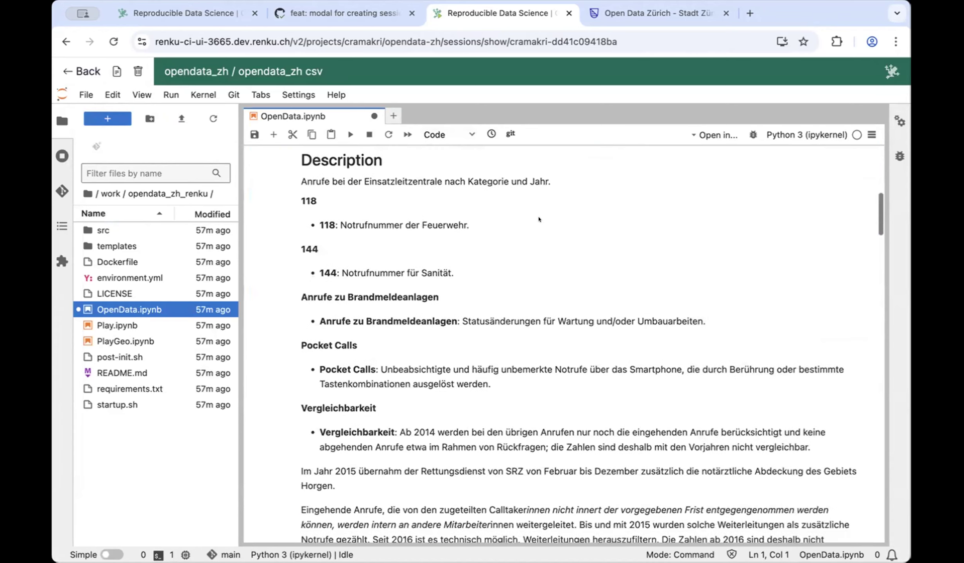
scroll(539, 219, down, 20)
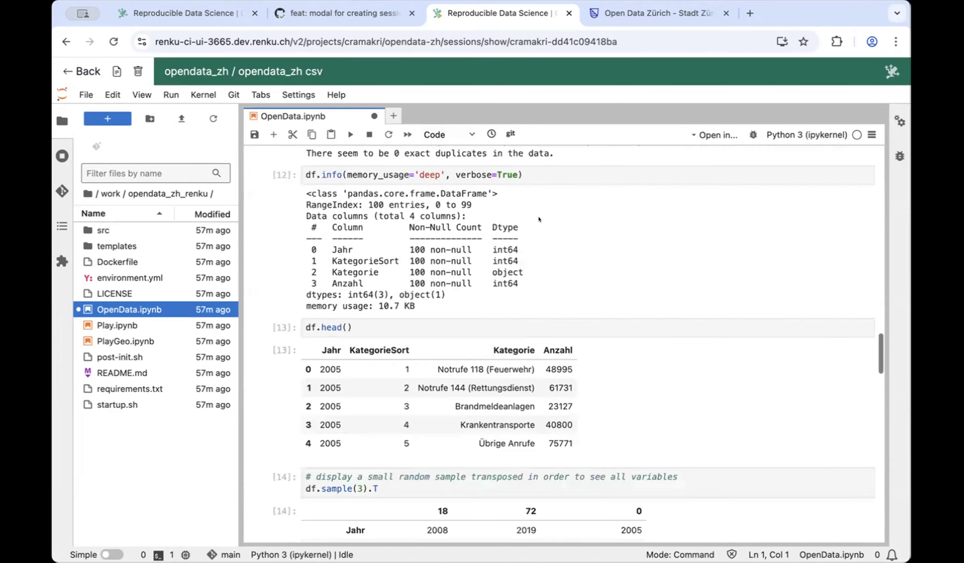
scroll(538, 219, down, 15)
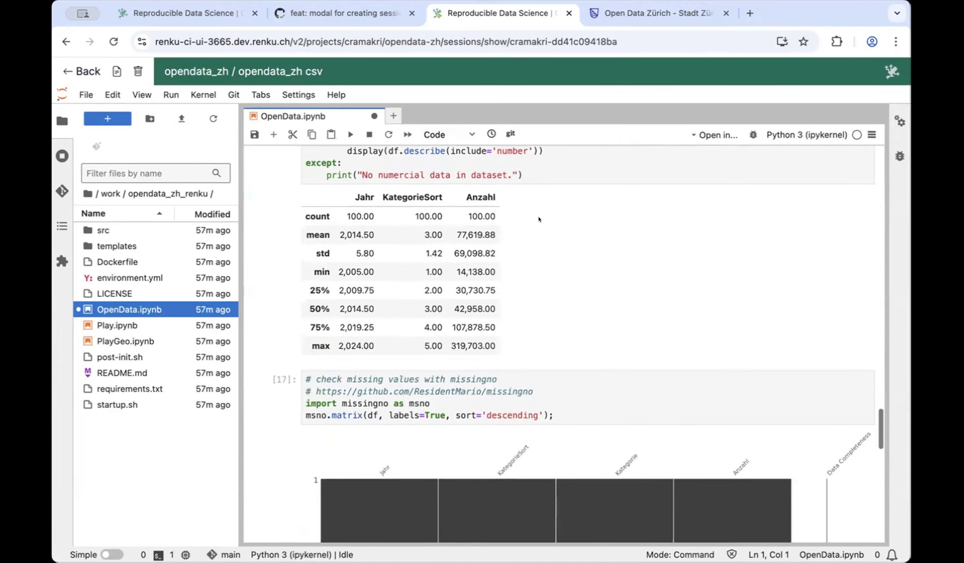
- Review the notebook's missing-values matrix and the histograms of the numerical features, and return to its first cell
scroll(539, 219, down, 15)
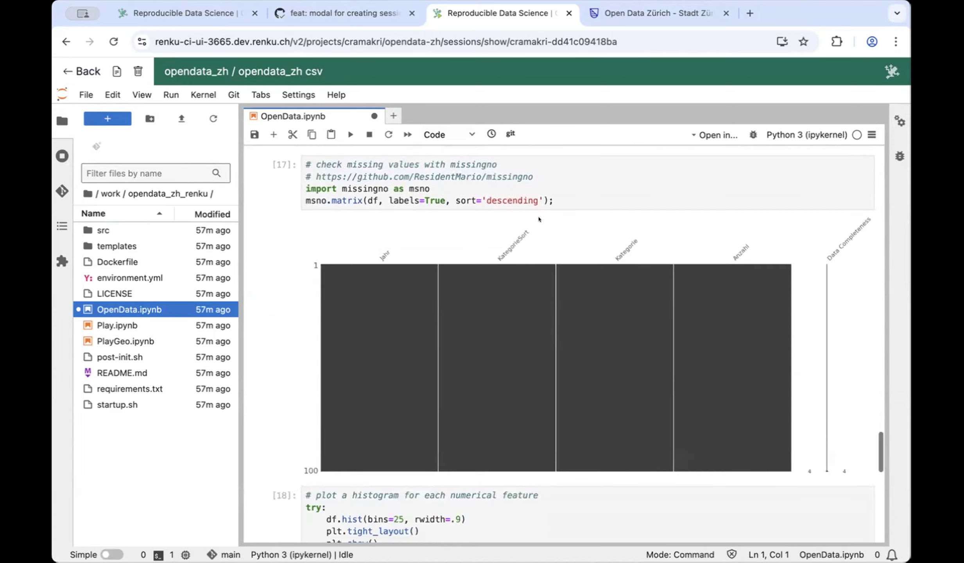
scroll(539, 219, up, 20)
scroll(539, 219, down, 20)
scroll(538, 219, down, 20)
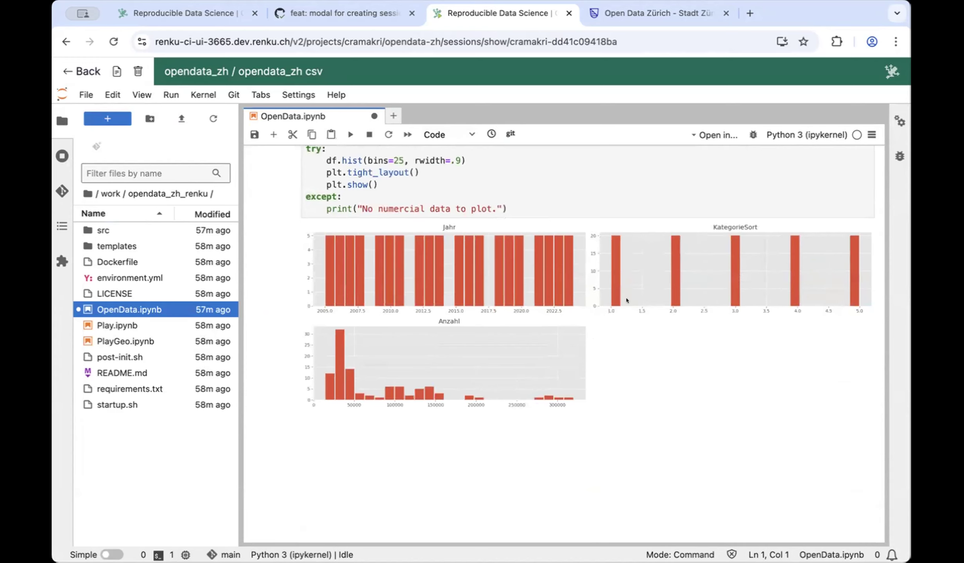
scroll(626, 301, up, 3)
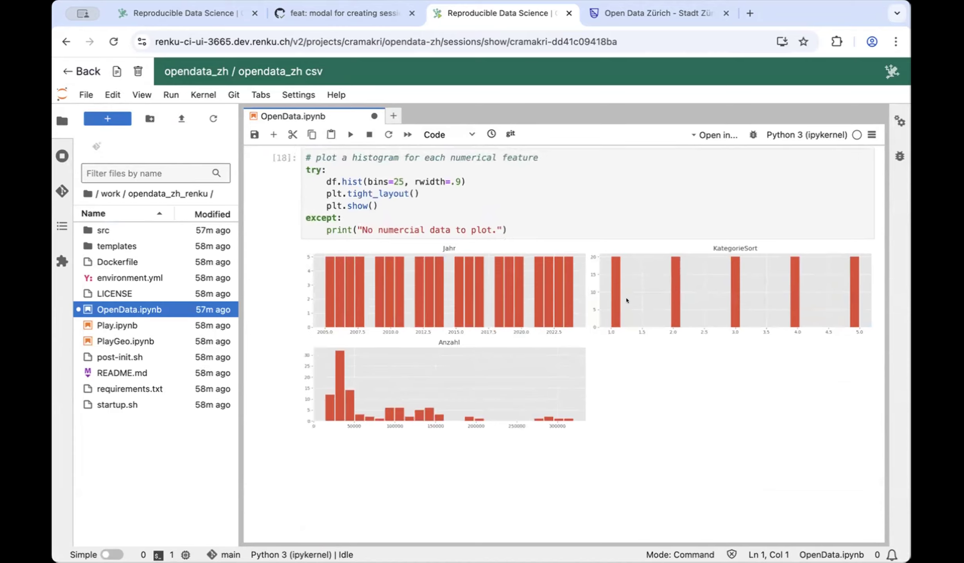
scroll(626, 300, up, 20)
scroll(626, 300, up, 10)
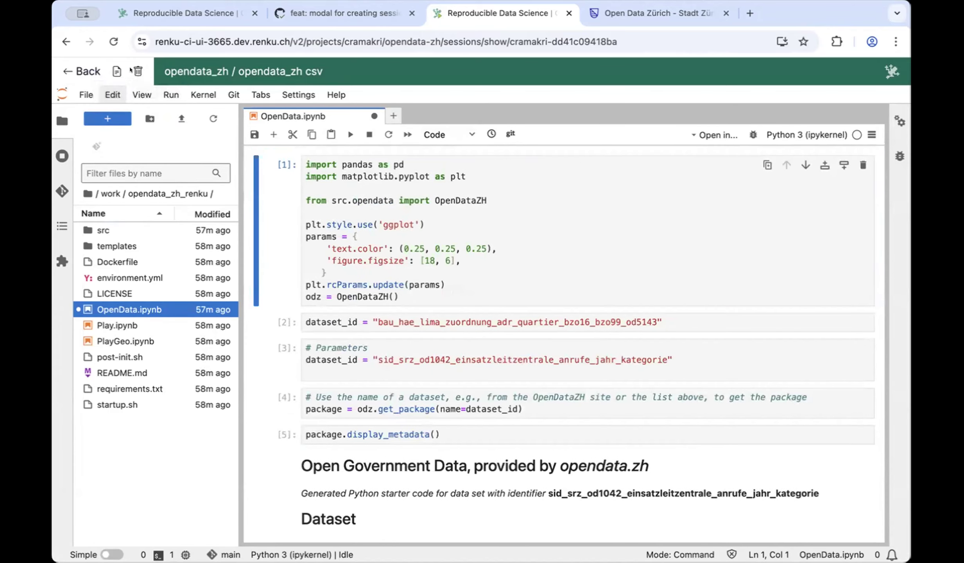
- Delete the running opendata_zh csv session and open the share link dialog of its launcher
click(137, 70)
click(616, 184)
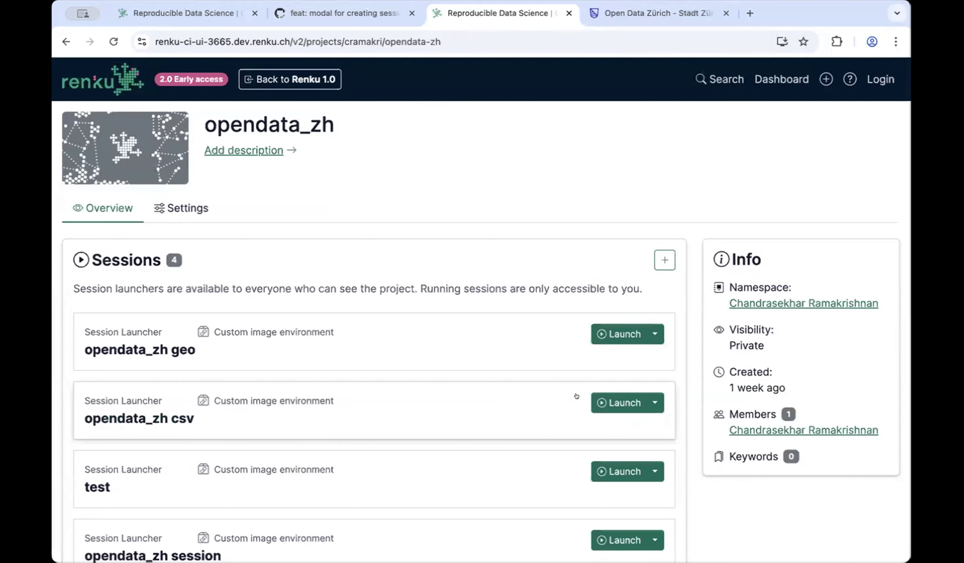
click(652, 400)
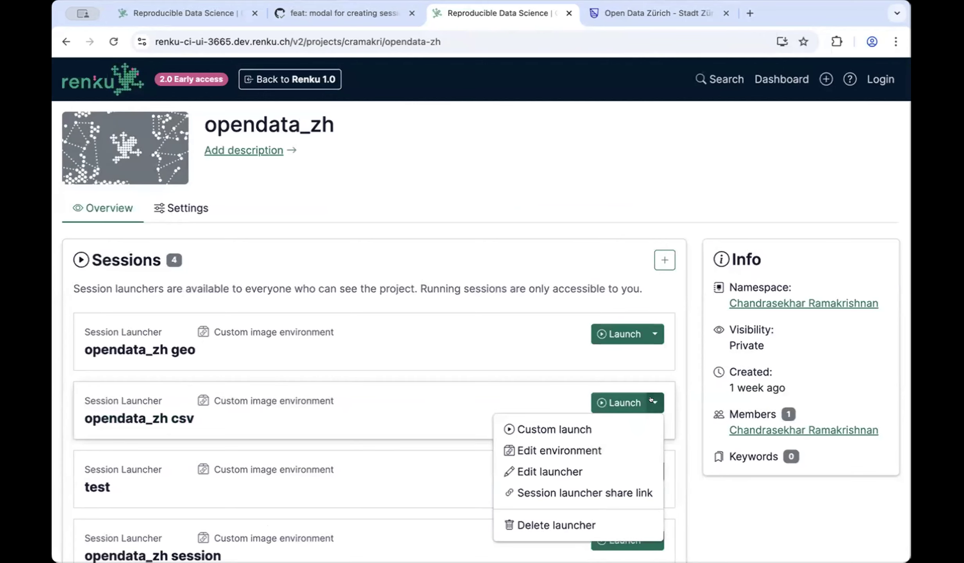
click(628, 492)
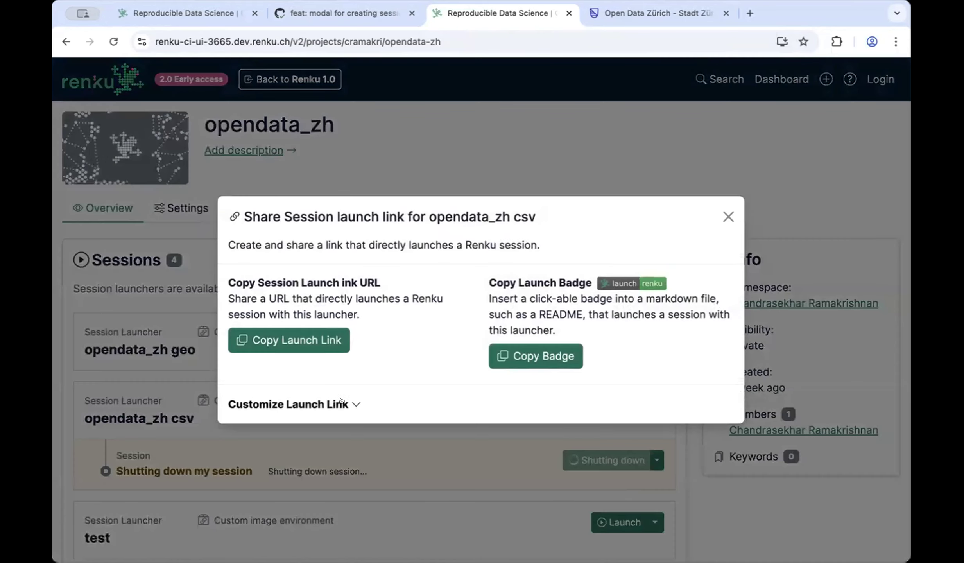
- Copy the dataset identifier geo_standorte_zuerivelo from the Standorte ZüriVelo page address and return to the share link dialog
click(668, 14)
double_click(380, 40)
key(ctrl+c)
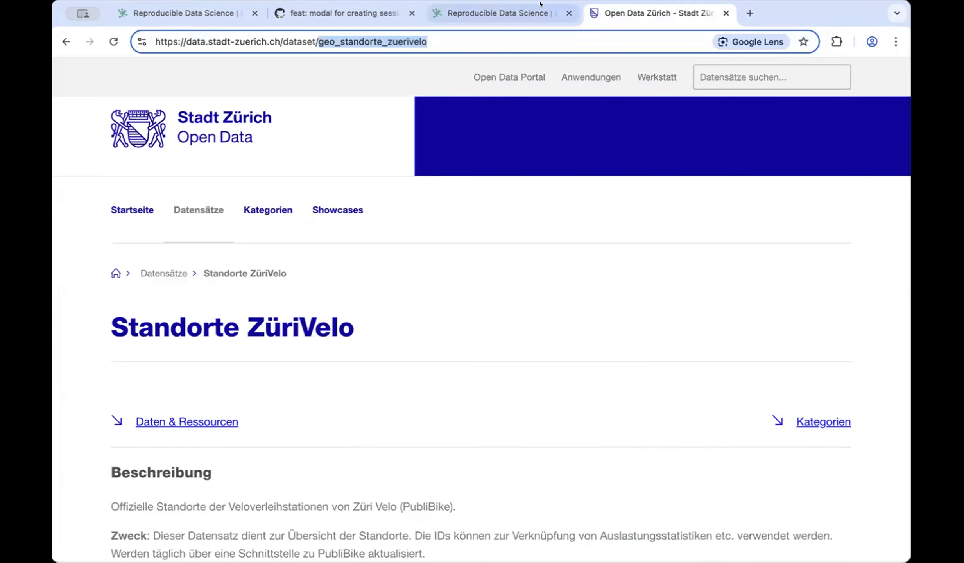
click(502, 13)
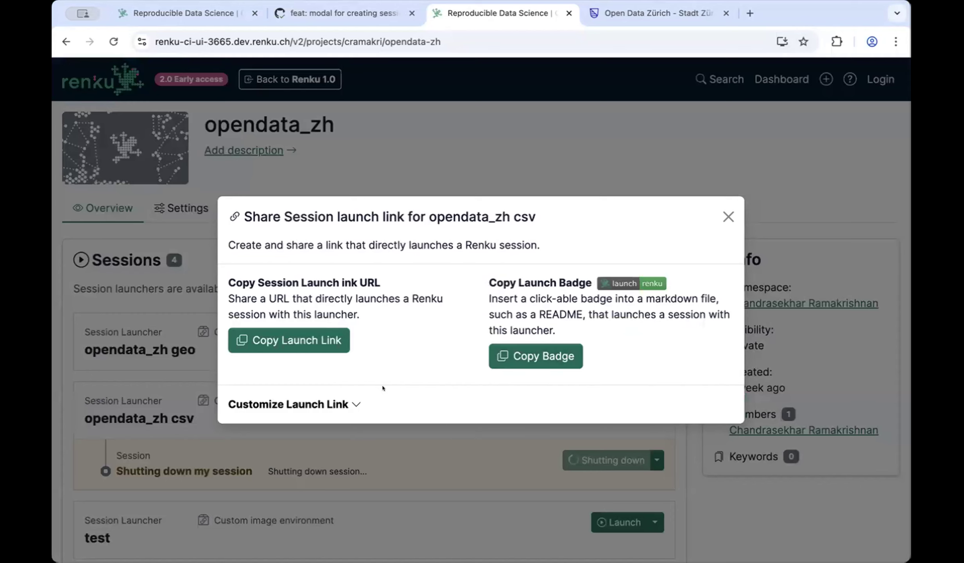
- Customize the launch link with DATASET_ID set to geo_standorte_zuerivelo, copy the link, and close the dialog
click(321, 405)
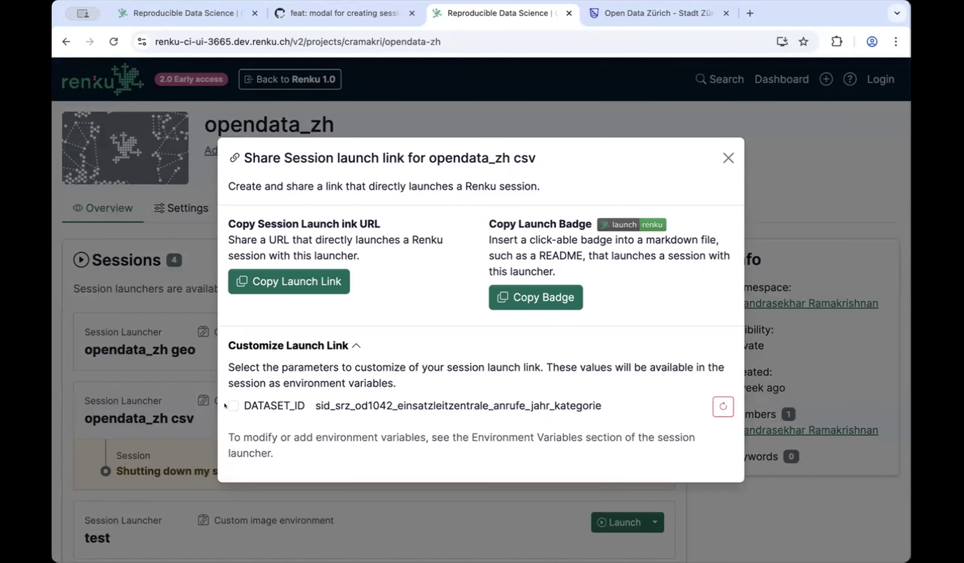
click(232, 406)
triple_click(454, 425)
key(ctrl+v)
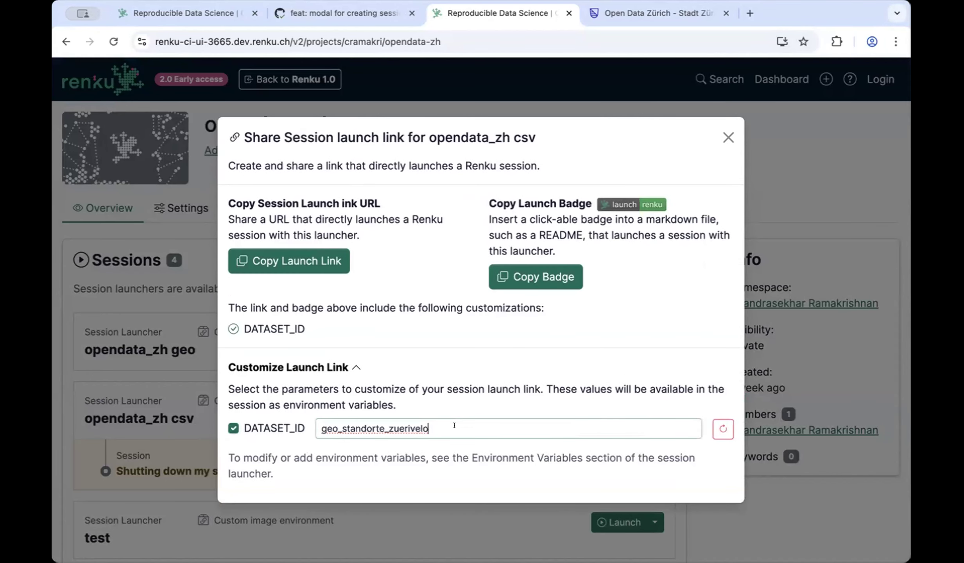
click(247, 259)
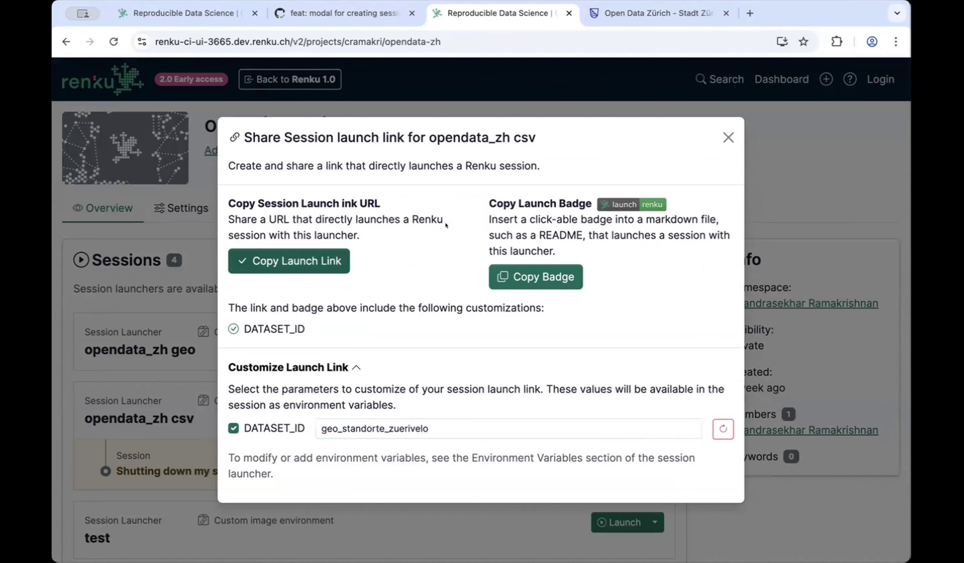
click(723, 428)
click(722, 141)
- Try to launch the opendata_zh csv session from the copied launch link in a new browser tab
key(super+t)
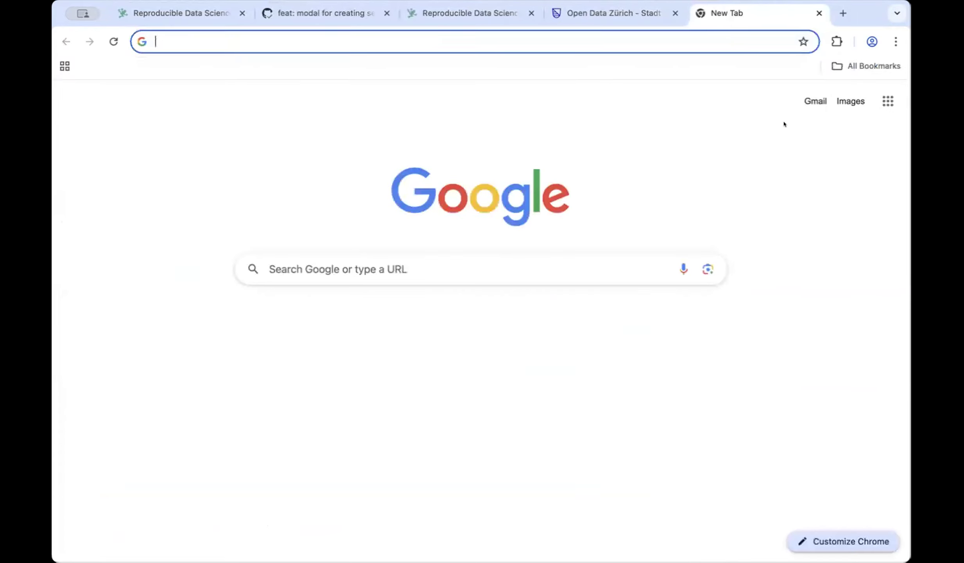
text(https://renku-ci-ui-3665.dev.renku.ch/v2/projects/cramakri/opendata-zh/sessions/01JT8FYW0DSN0EN386WPJJX8TM/start?DATASET_ID=geo_standorte_zuerivelo)
key(Return)
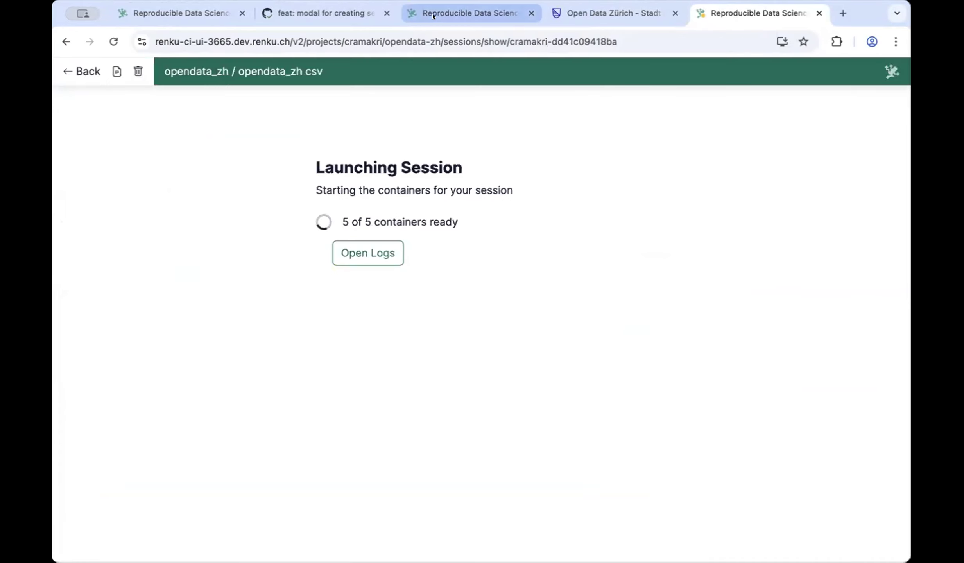
- Check the old session's shutdown status on the opendata_zh project page against the launch page in the new tab
click(478, 15)
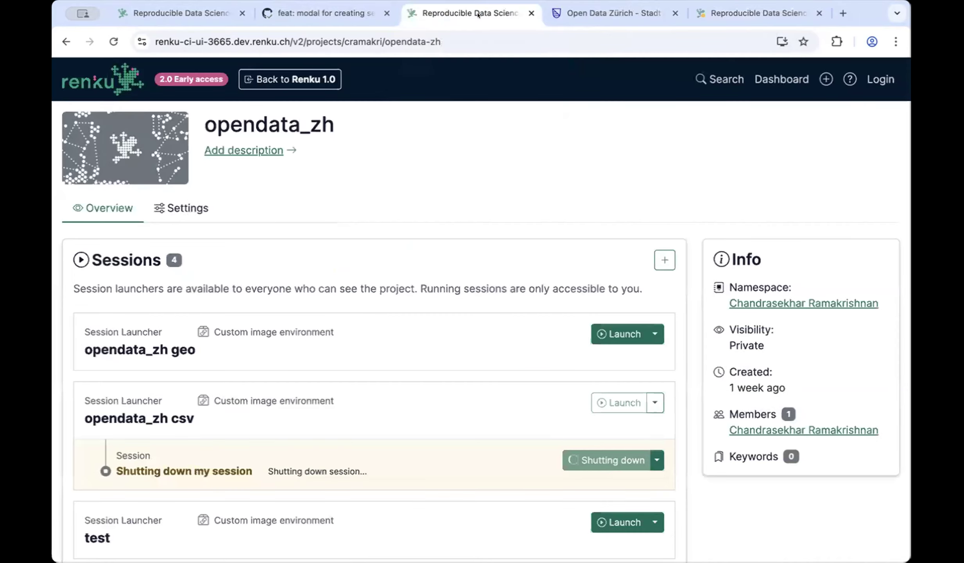
click(752, 5)
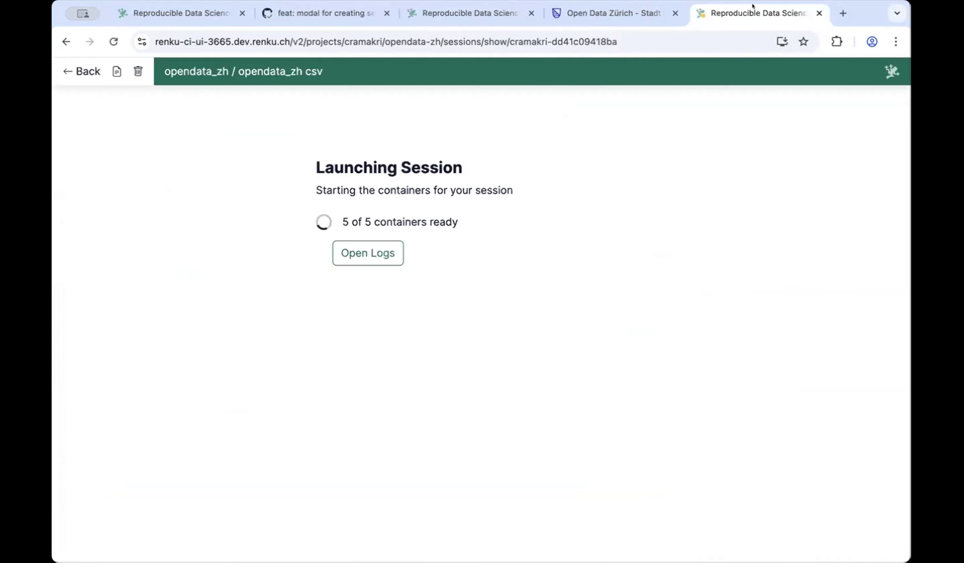
click(477, 15)
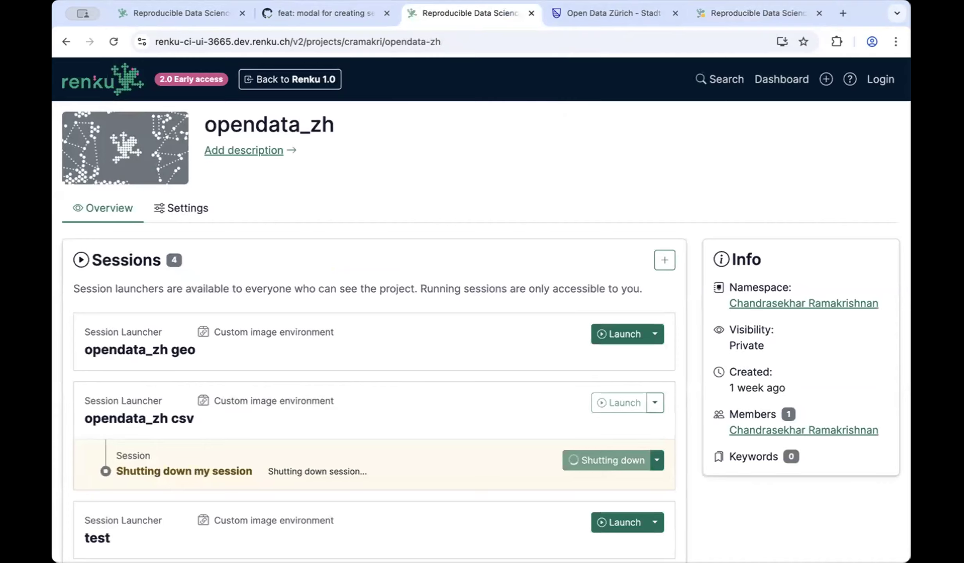
click(806, 14)
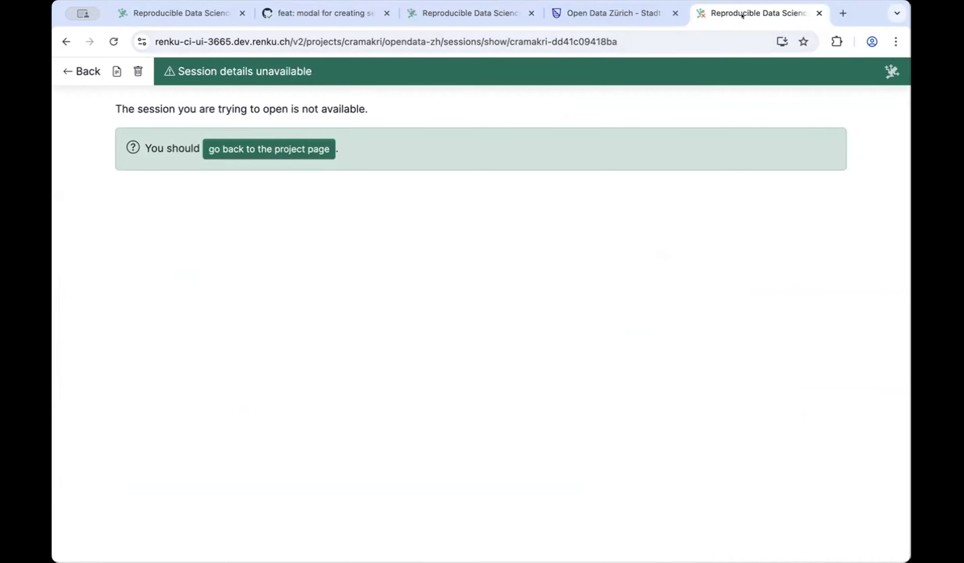
click(458, 13)
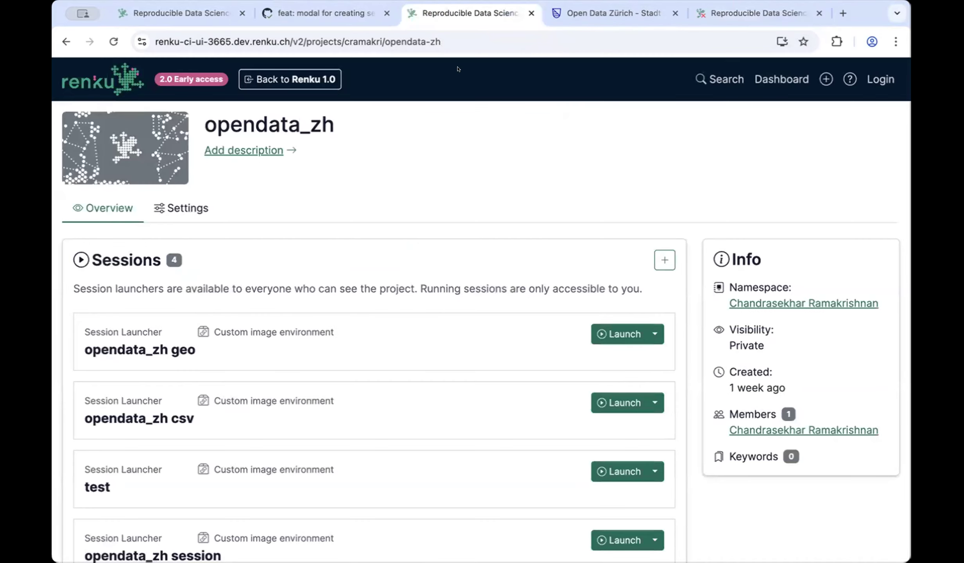
click(731, 14)
key(Return)
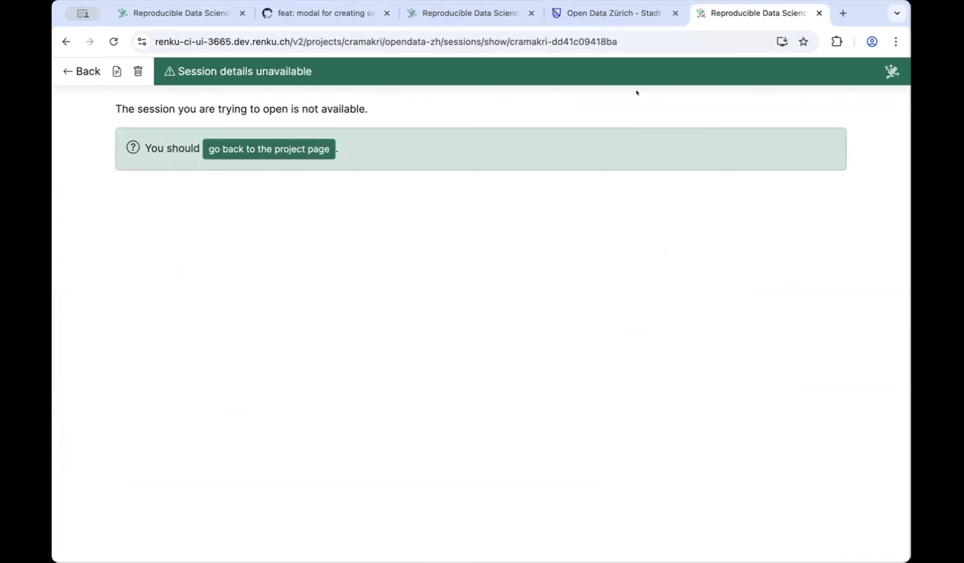
- Leave the unavailable session and launch opendata_zh csv again from the copied link with the custom DATASET_ID
click(99, 77)
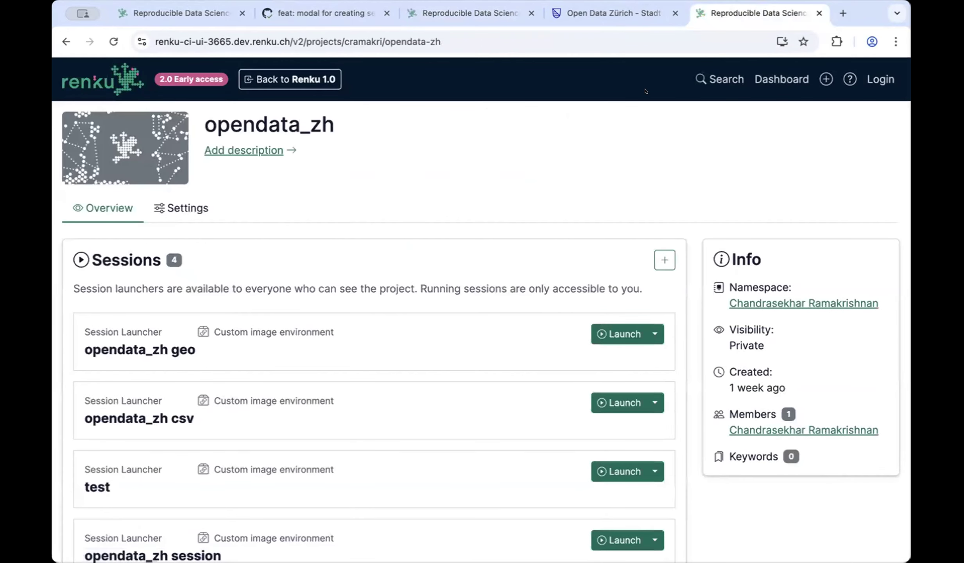
key(super+l)
key(super+v)
key(Return)
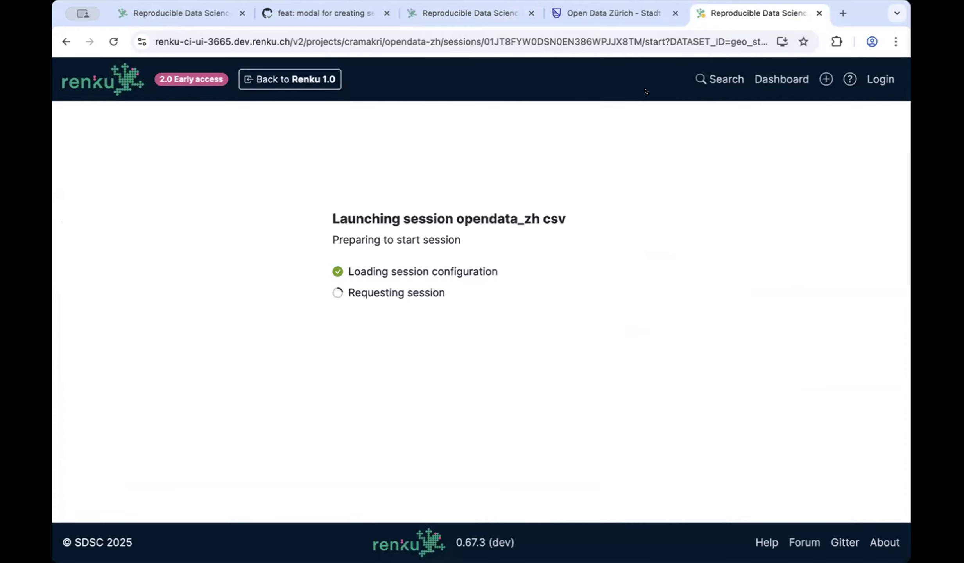
click(476, 5)
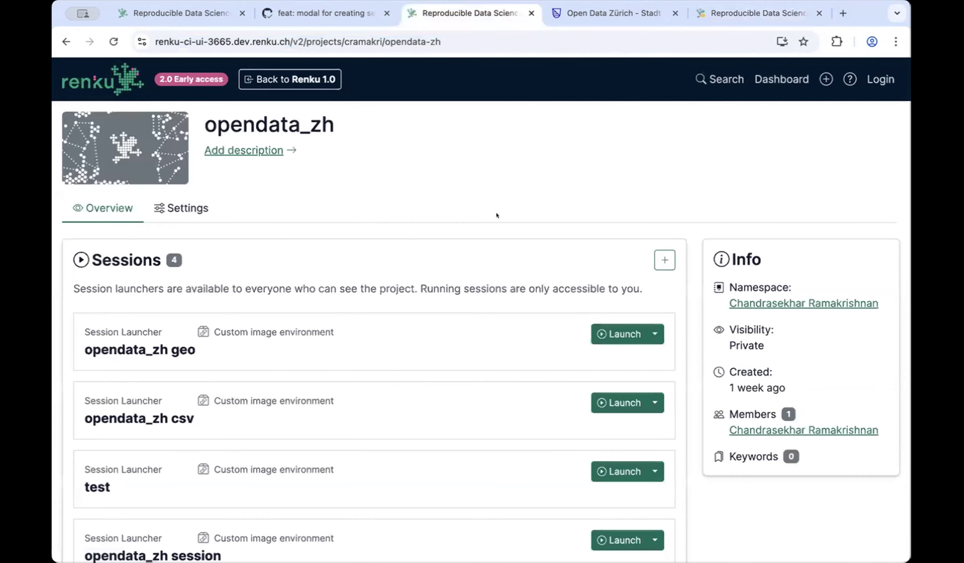
click(734, 5)
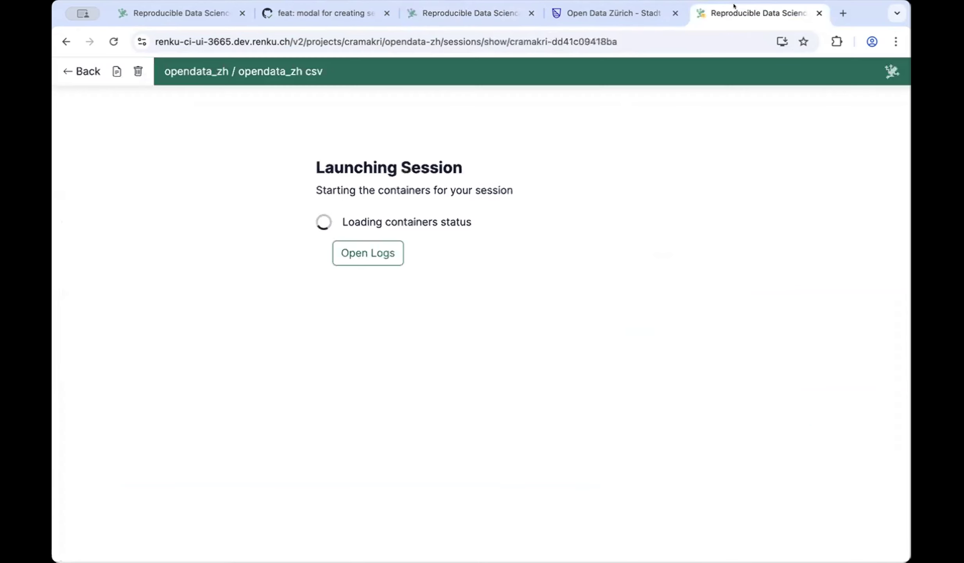
- Open the details of the opendata_zh csv launcher on the project page and examine its environment variables
click(447, 7)
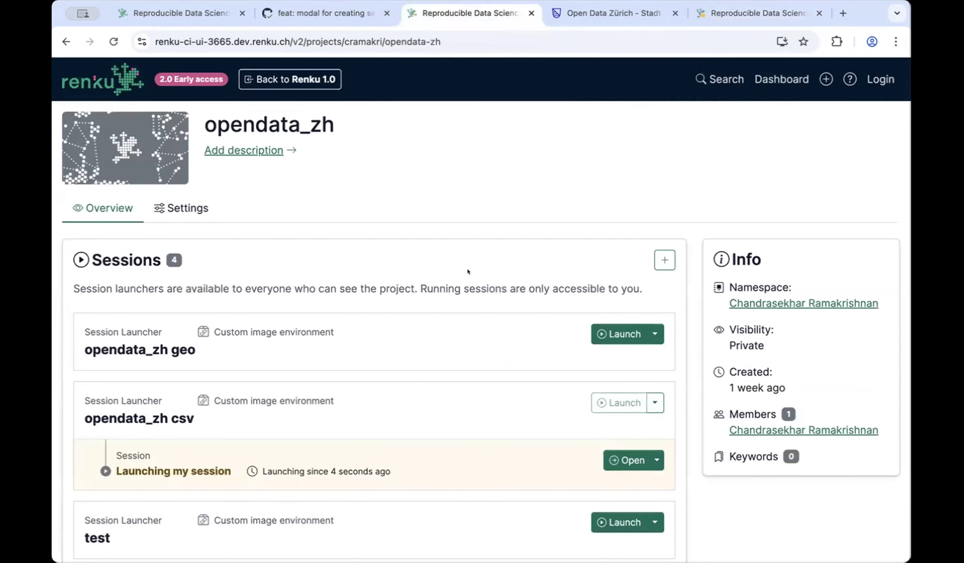
scroll(468, 272, down, 2)
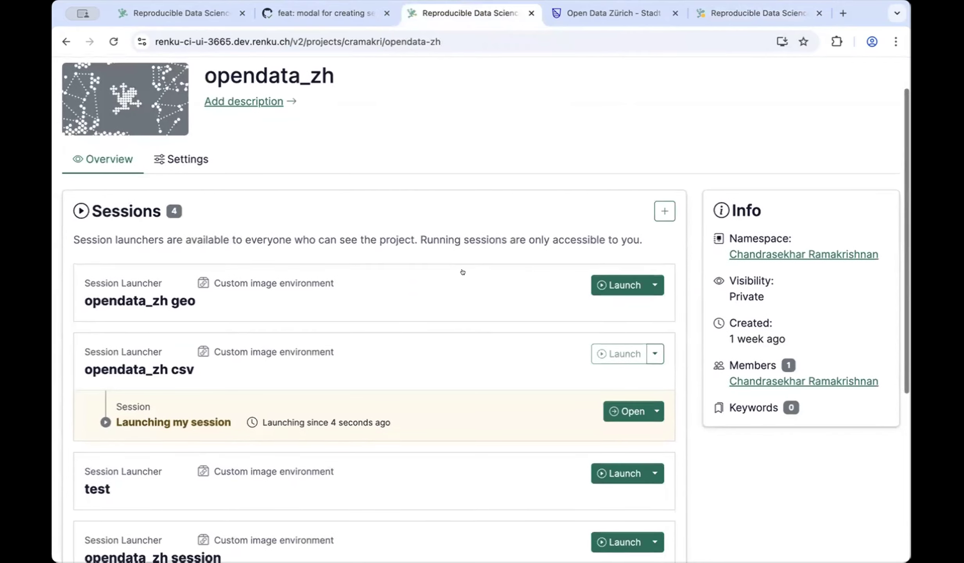
click(480, 354)
scroll(677, 323, down, 2)
scroll(677, 324, down, 10)
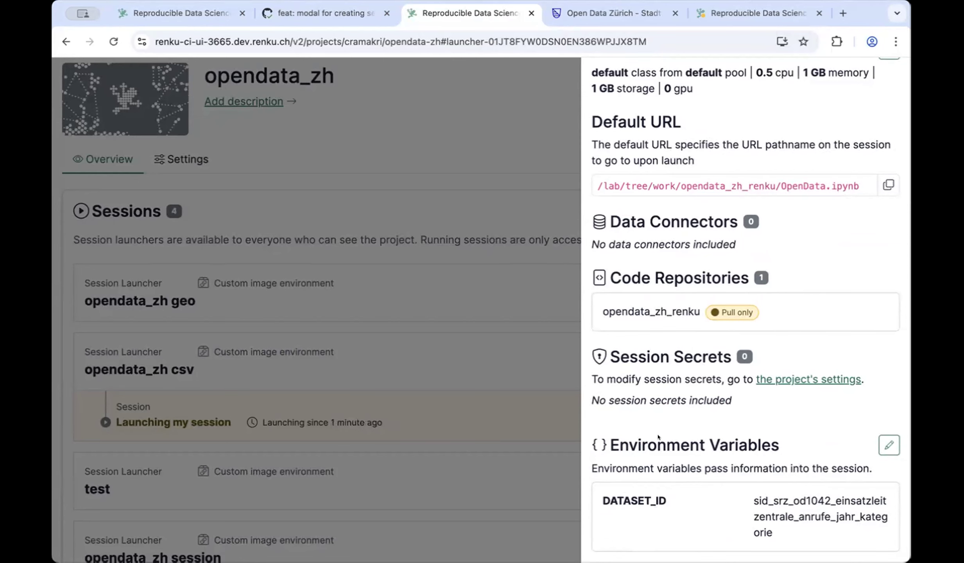
- Try adding an environment variable named TEST to the opendata_zh csv launcher, and discard the change
click(889, 445)
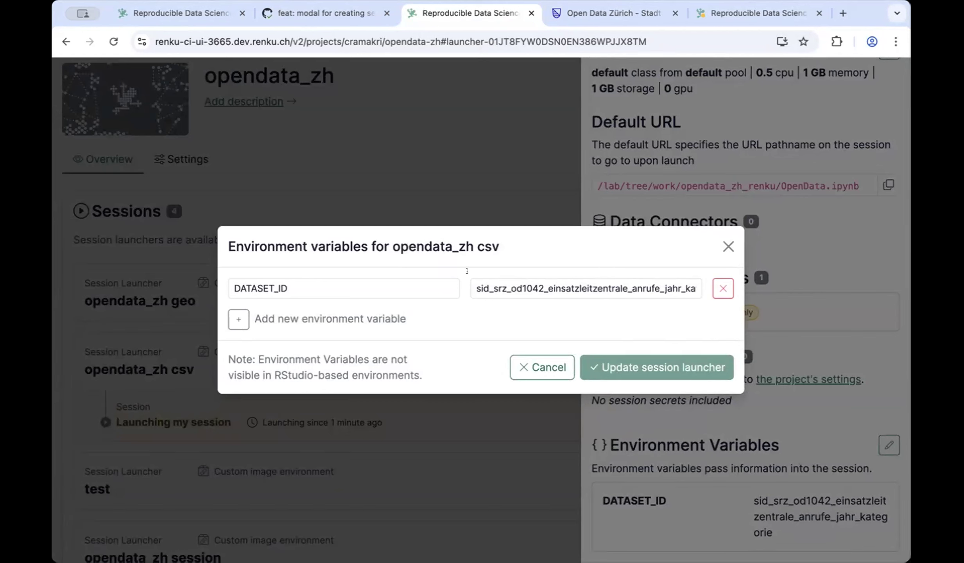
click(231, 314)
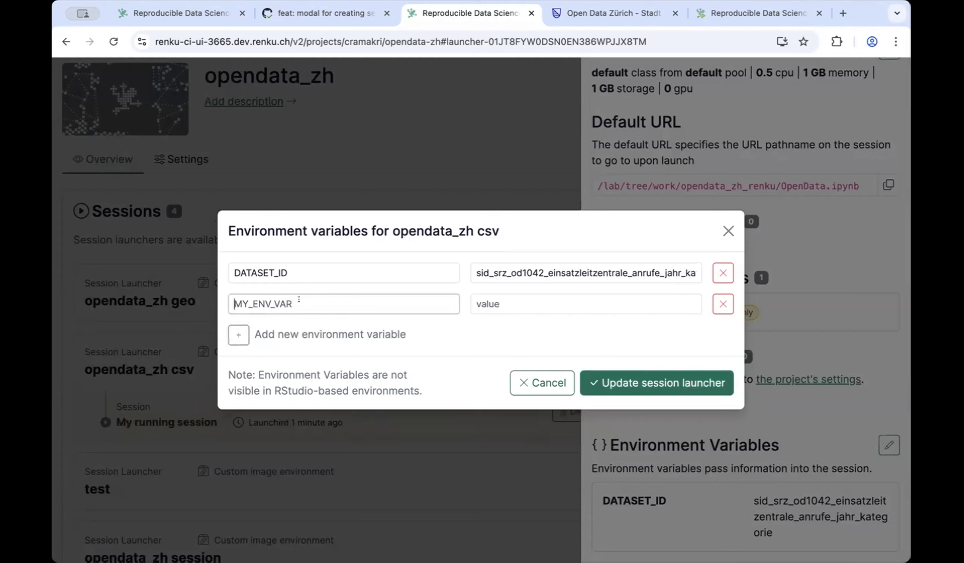
text(TEST)
key(Tab)
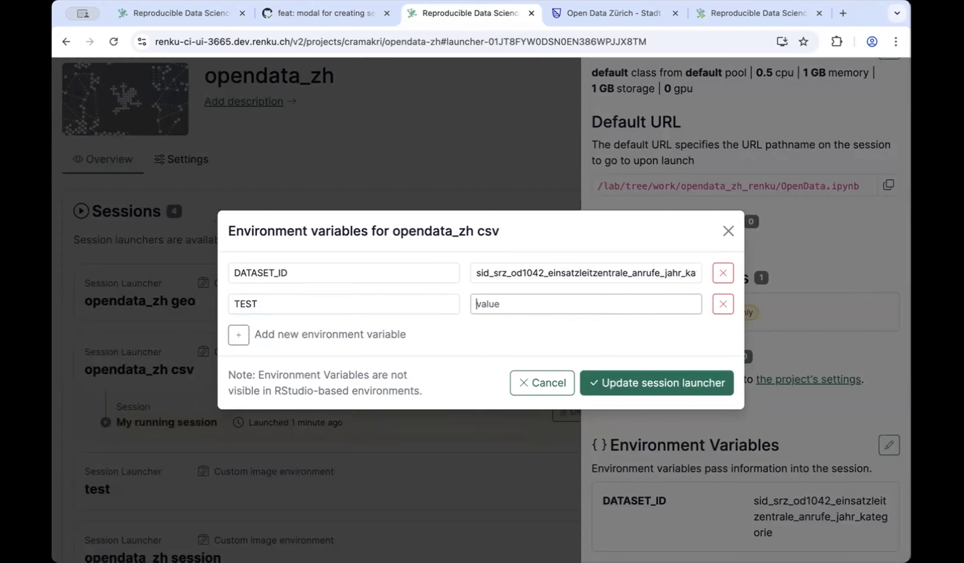
click(712, 302)
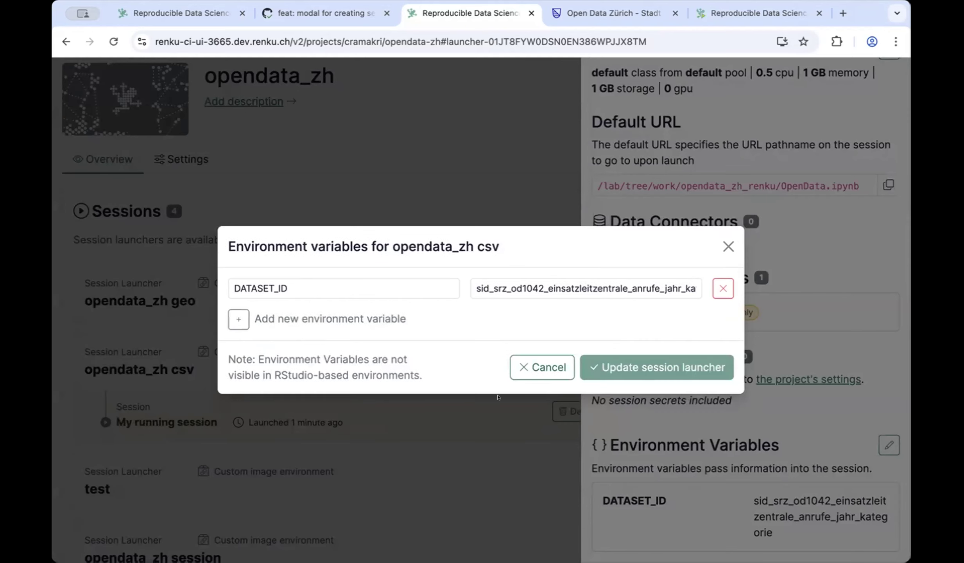
click(524, 357)
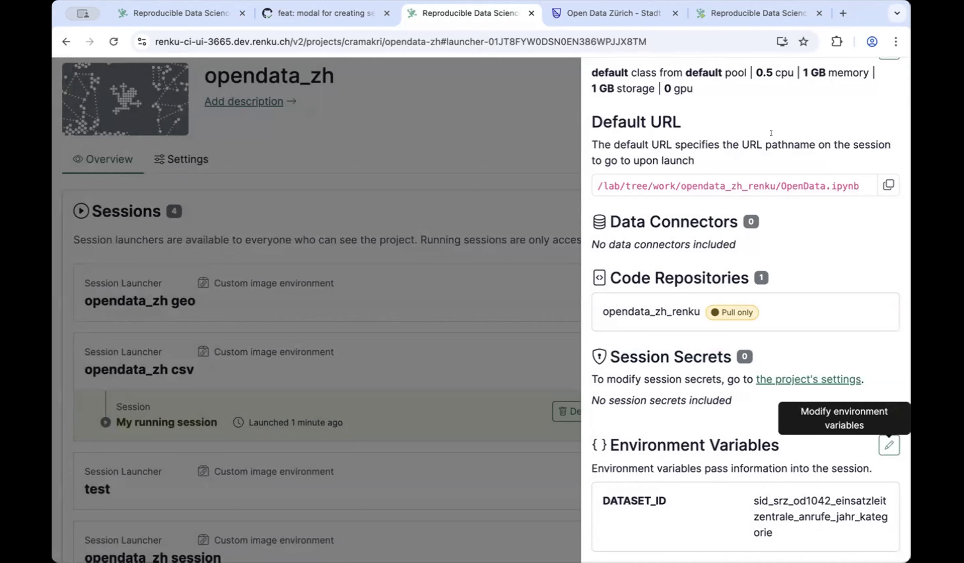
- Close the launcher details and show the launch link customization options for the opendata_zh geo launcher
click(464, 187)
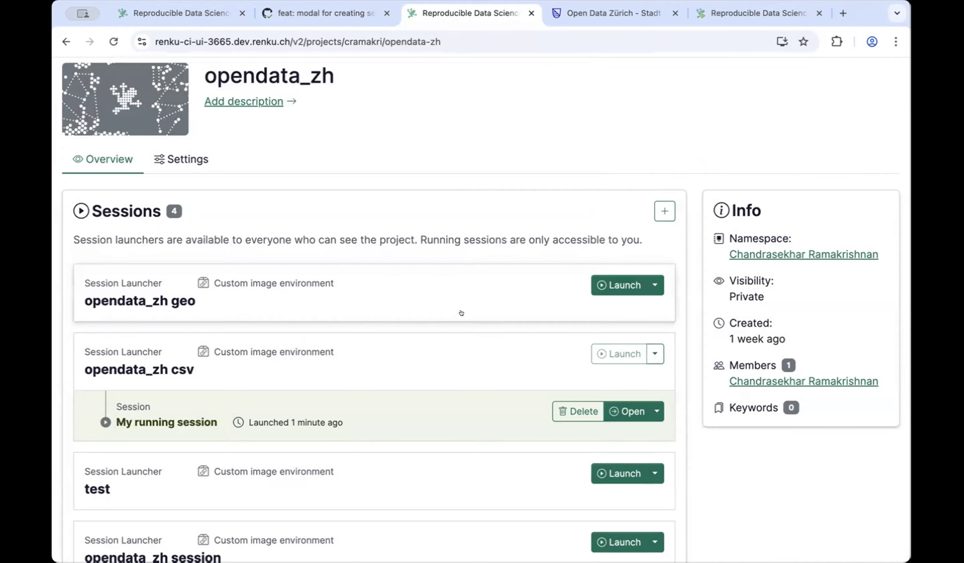
click(655, 285)
click(617, 374)
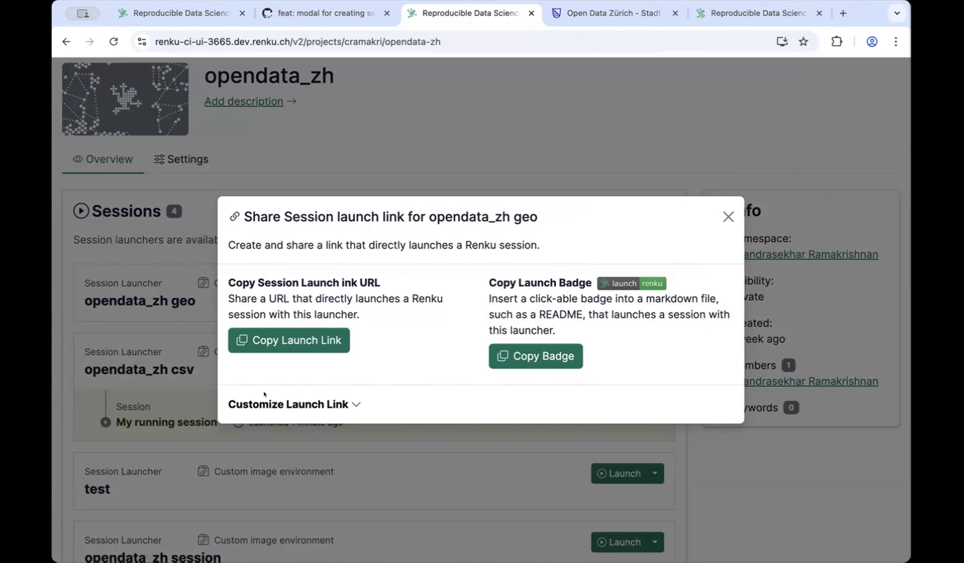
click(279, 397)
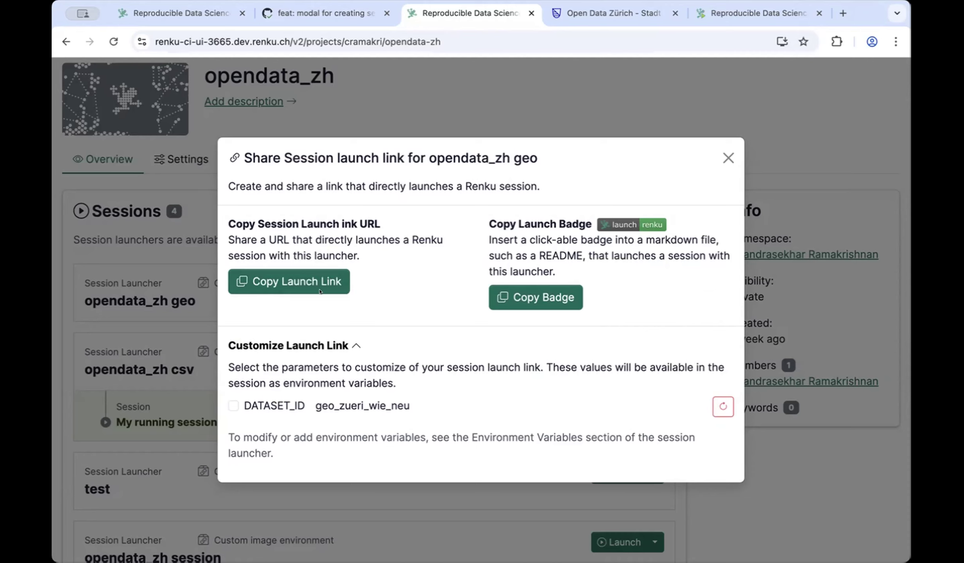
- Enable DATASET_ID as a customization of the opendata_zh geo launch link, and close the sharing dialog without copying anything
click(233, 401)
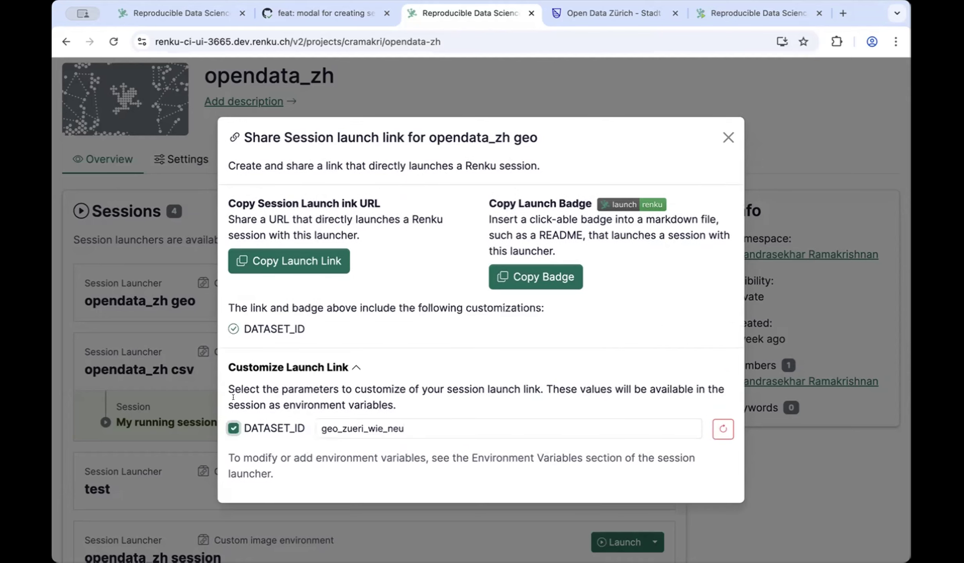
double_click(456, 427)
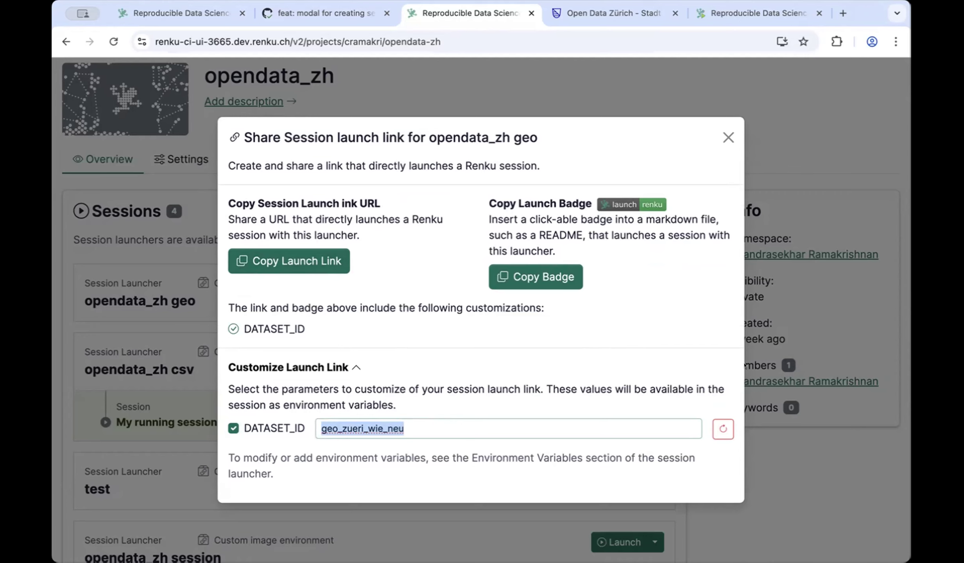
click(723, 125)
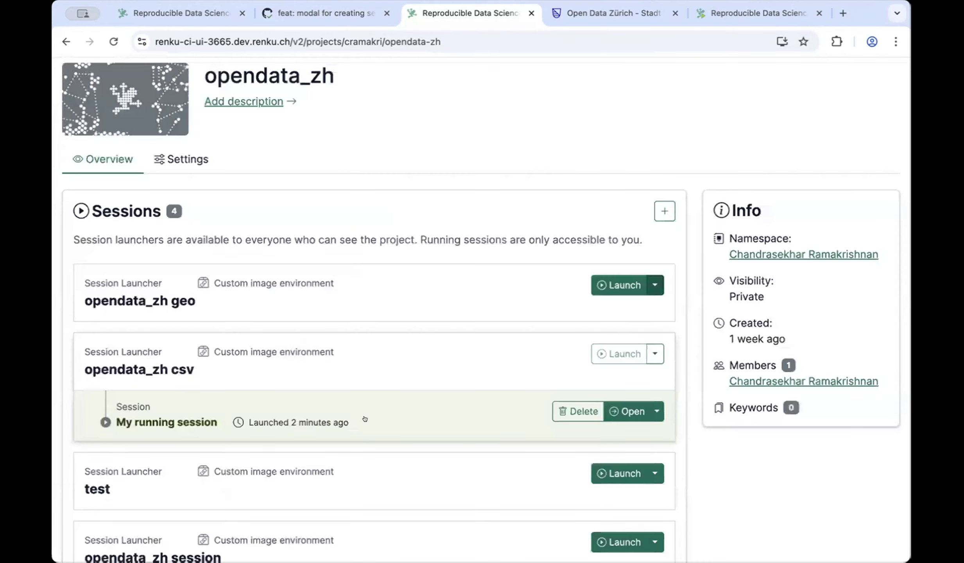
- Open the running opendata_zh csv session and examine the dataset description and metadata in OpenData.ipynb
click(585, 406)
click(583, 407)
click(623, 407)
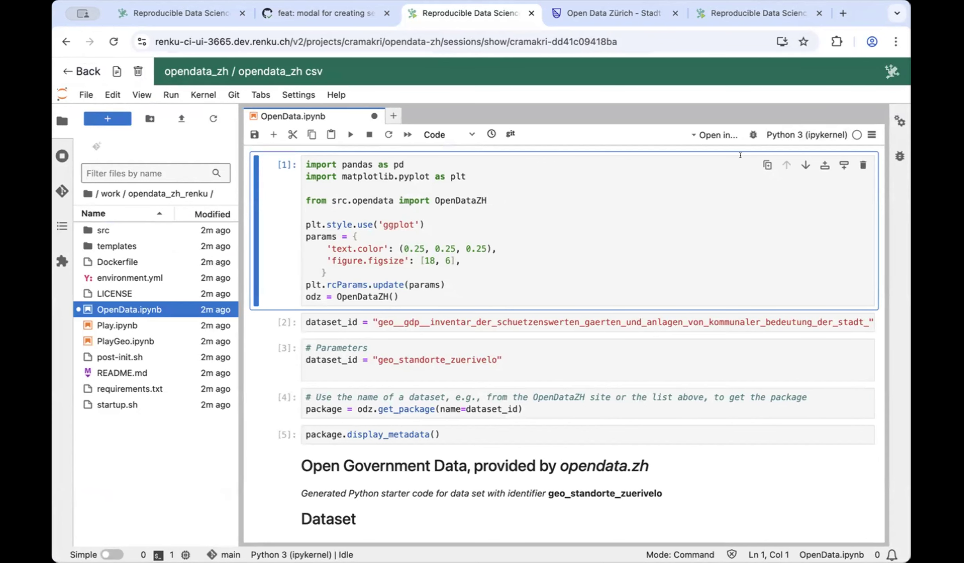
scroll(561, 261, down, 10)
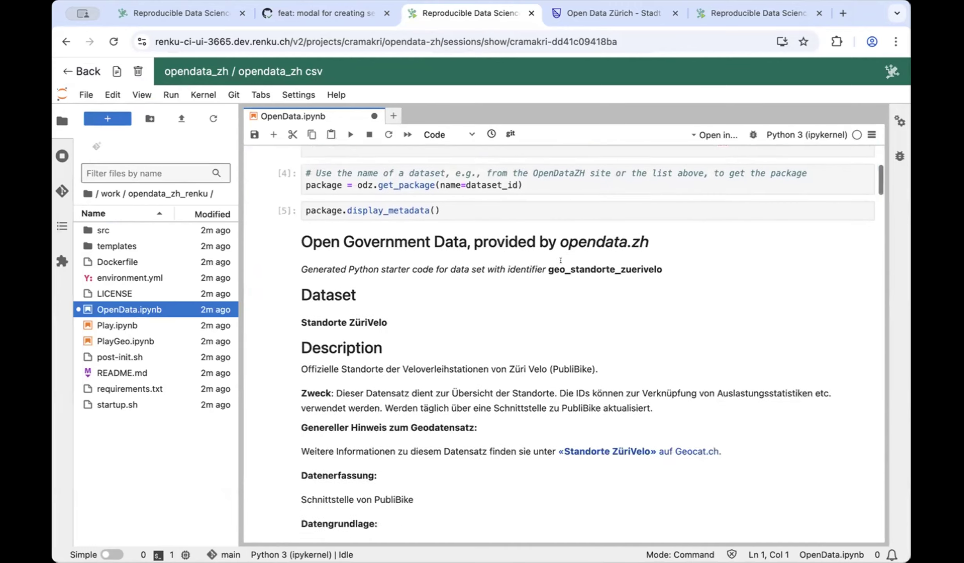
scroll(561, 268, down, 10)
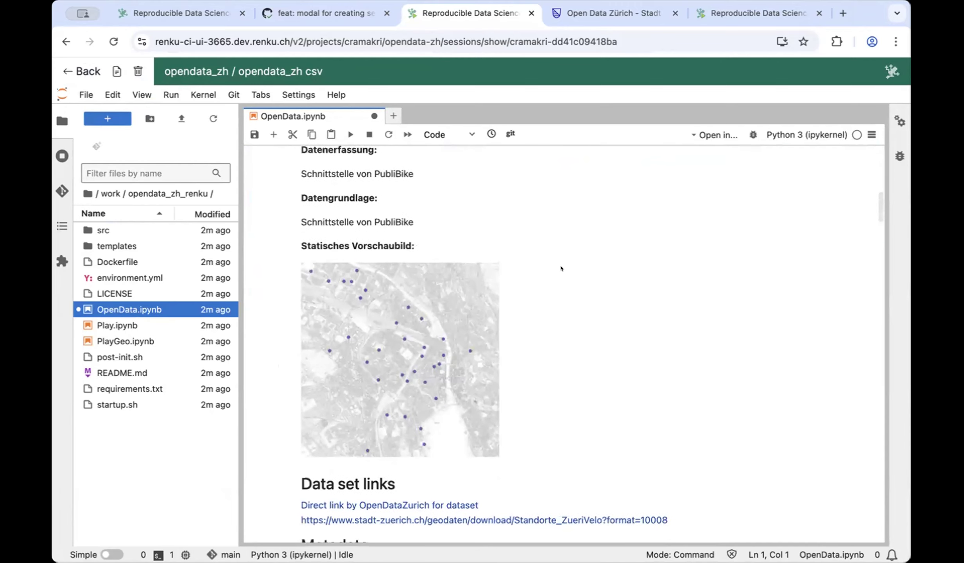
scroll(560, 268, down, 7)
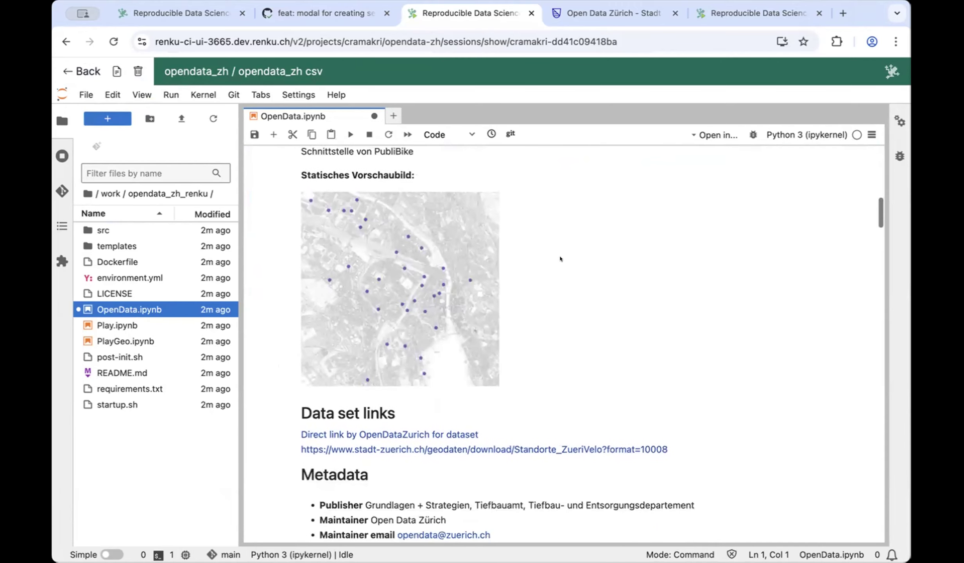
- Examine the location plots, data summary and histograms further down in the OpenData.ipynb notebook
scroll(560, 259, down, 20)
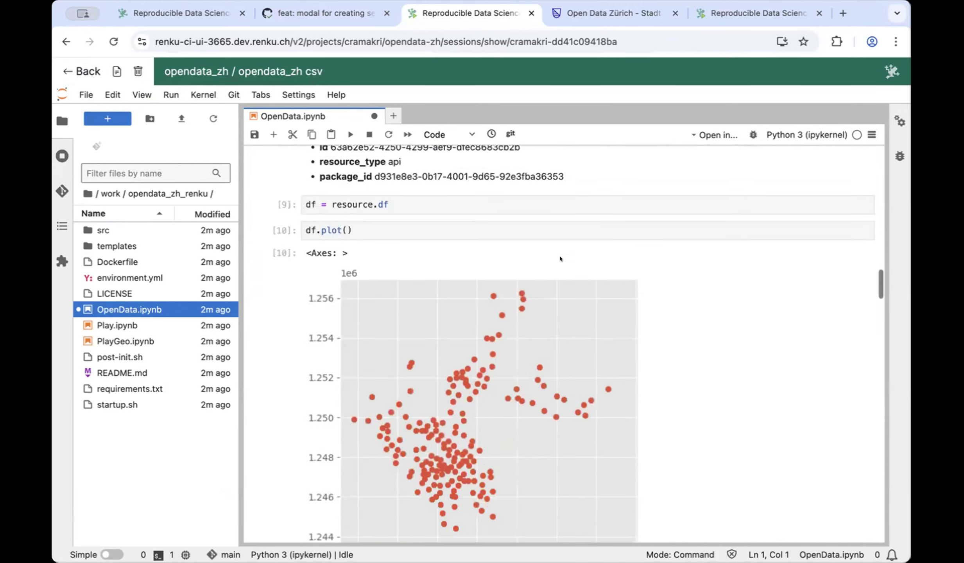
scroll(551, 251, down, 15)
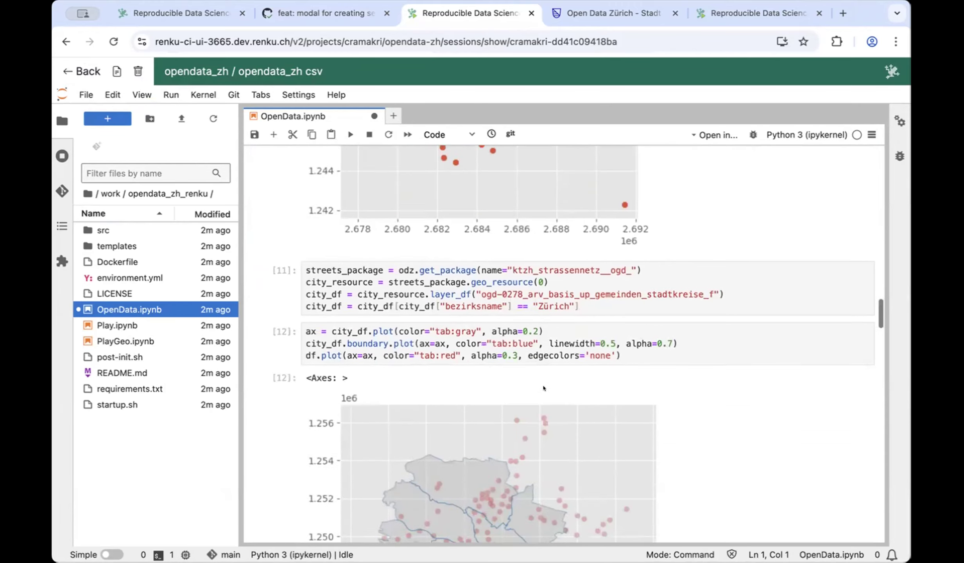
scroll(544, 388, down, 3)
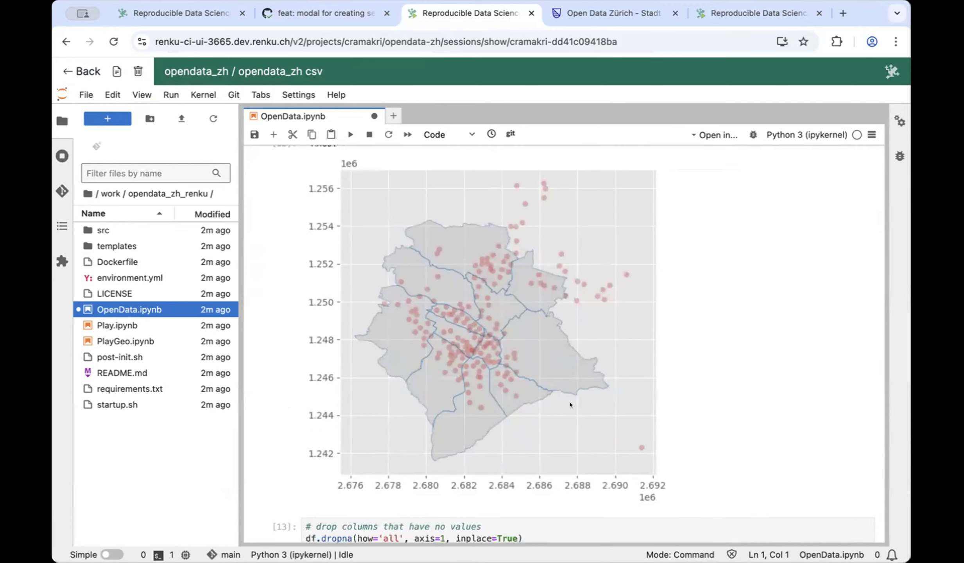
scroll(570, 405, down, 3)
scroll(570, 405, down, 20)
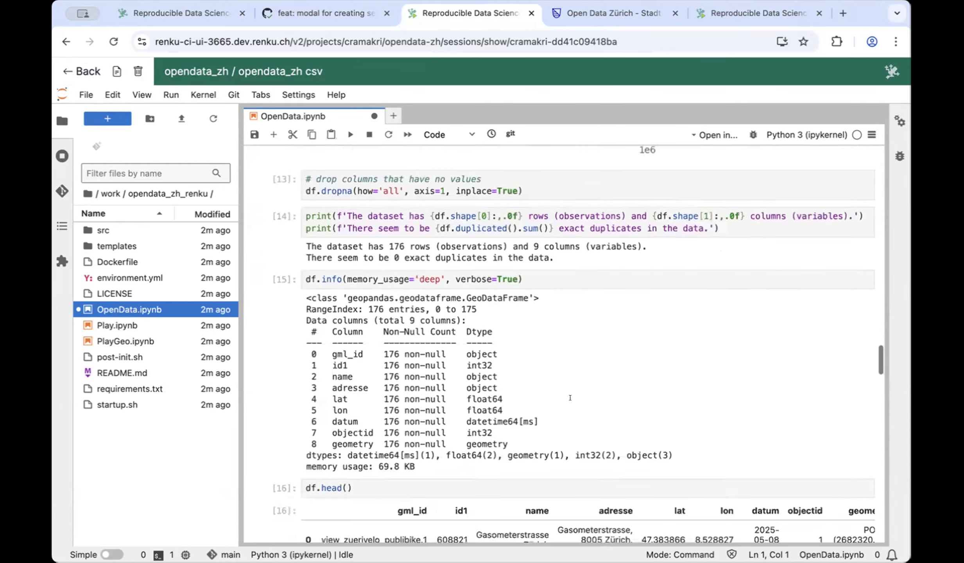
scroll(570, 405, down, 10)
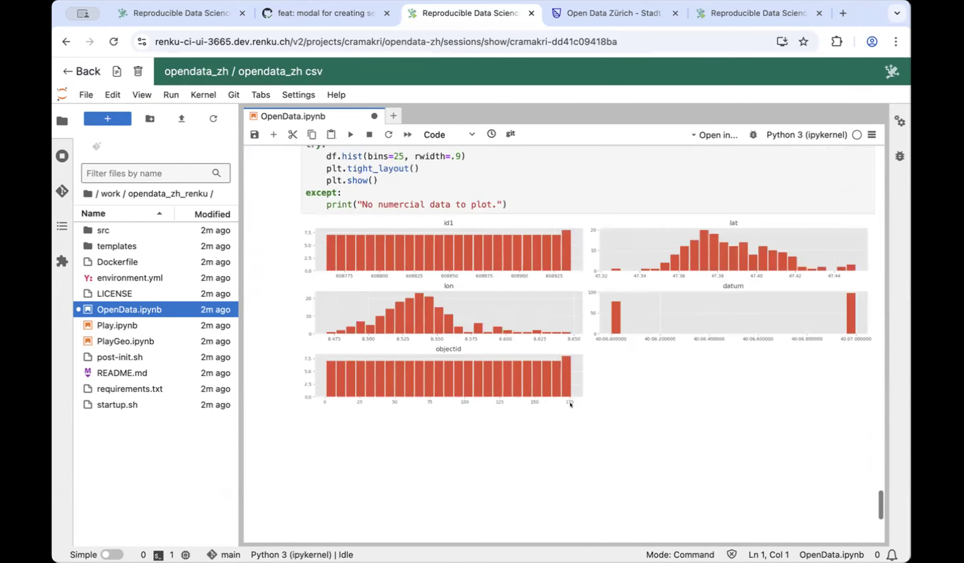
scroll(571, 405, up, 1)
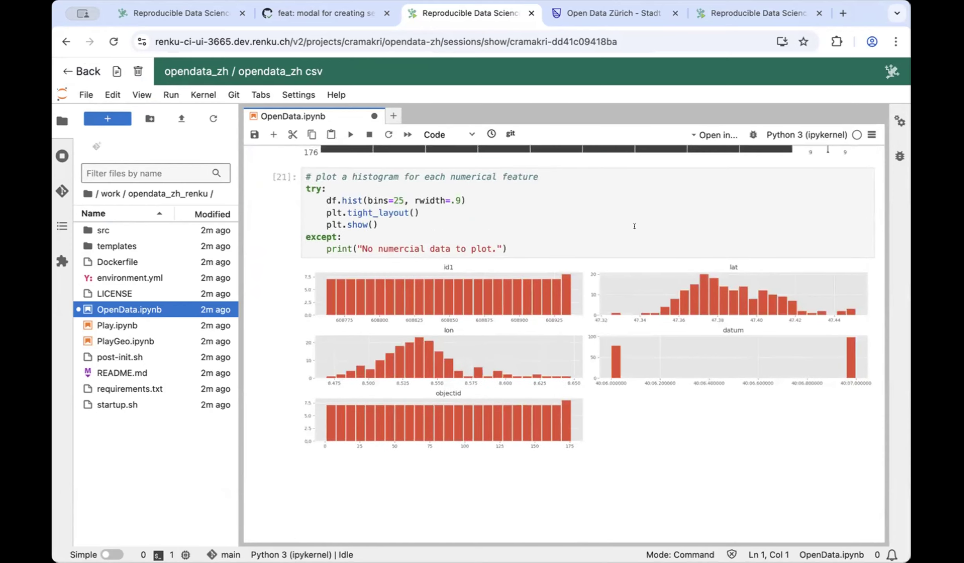
- Review the notebook back to its first cell and return to the opendata_zh project page
scroll(634, 227, up, 20)
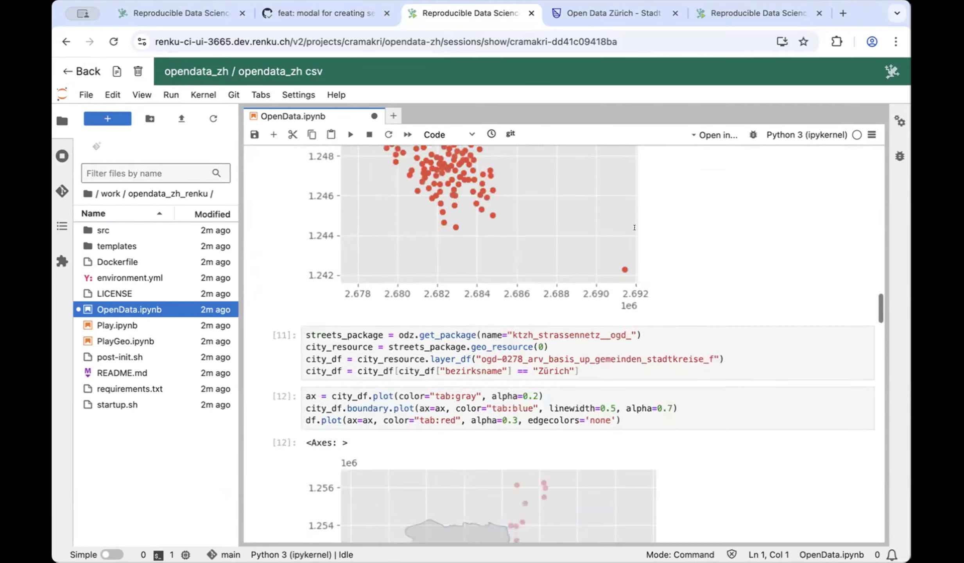
scroll(634, 230, up, 20)
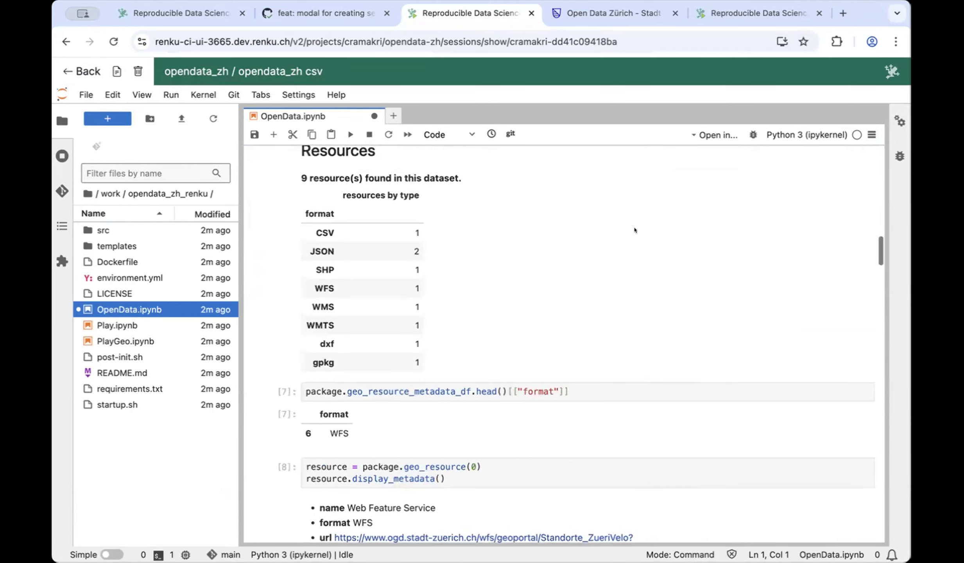
scroll(634, 230, up, 10)
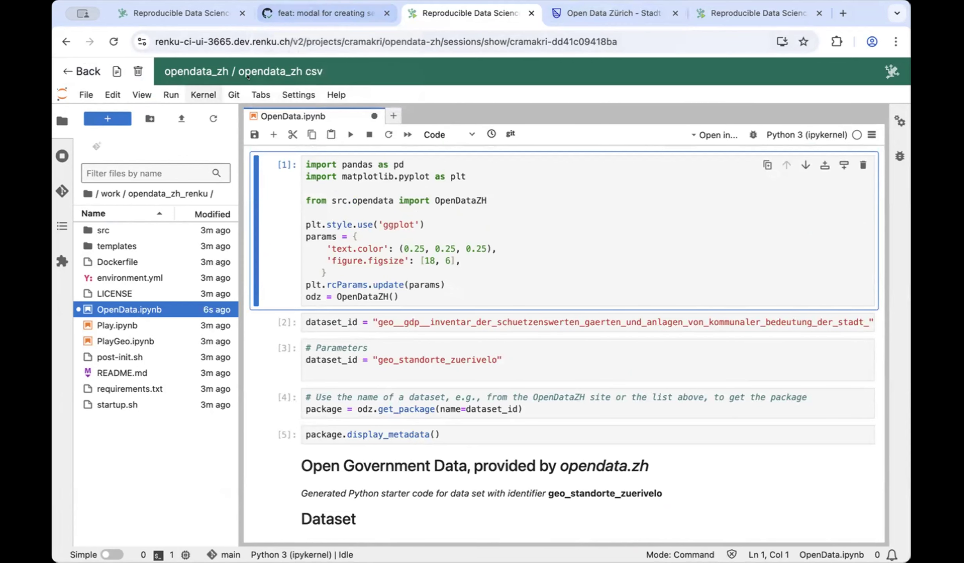
click(79, 69)
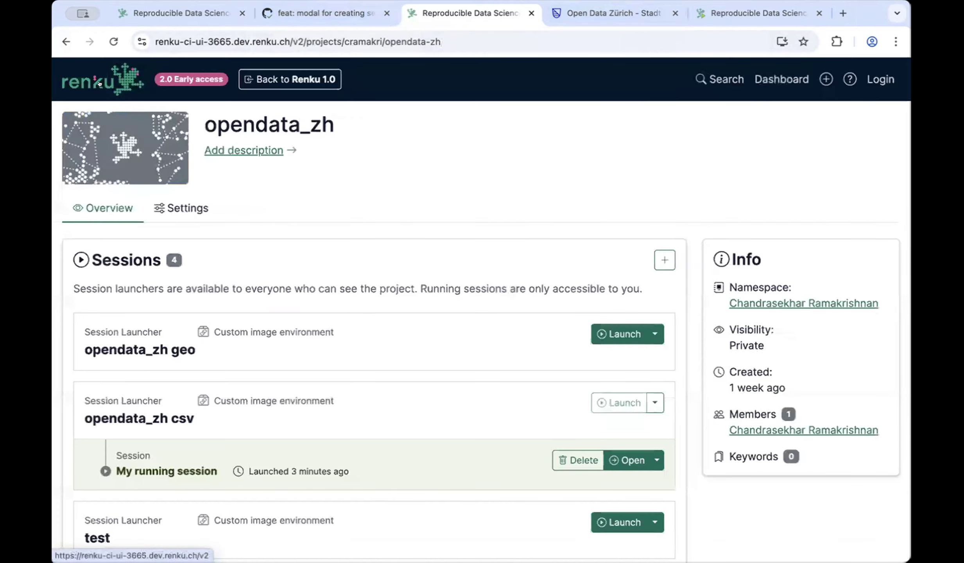
- Examine the opendata_zh csv launcher's details and its environment variable editor, and close them without changes
scroll(348, 284, down, 3)
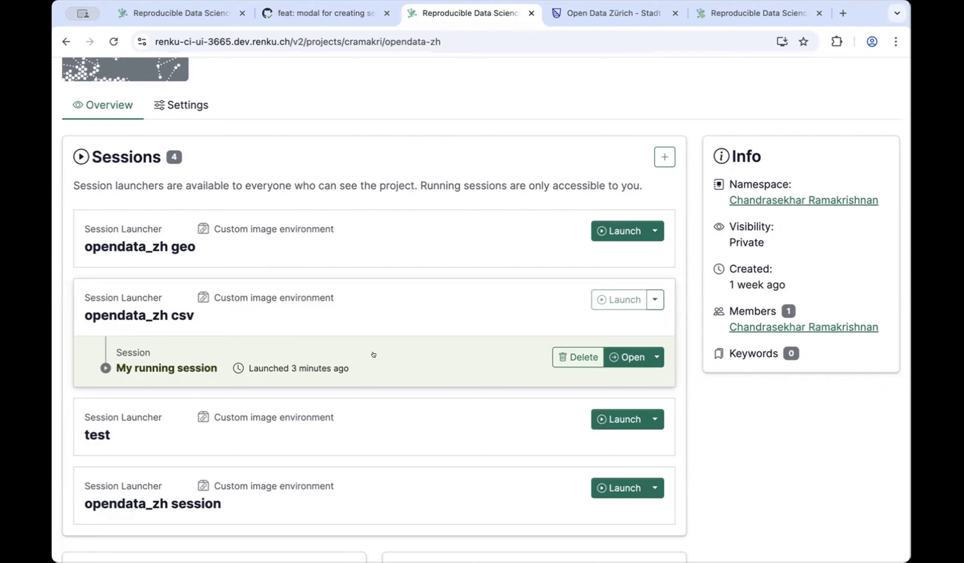
click(418, 296)
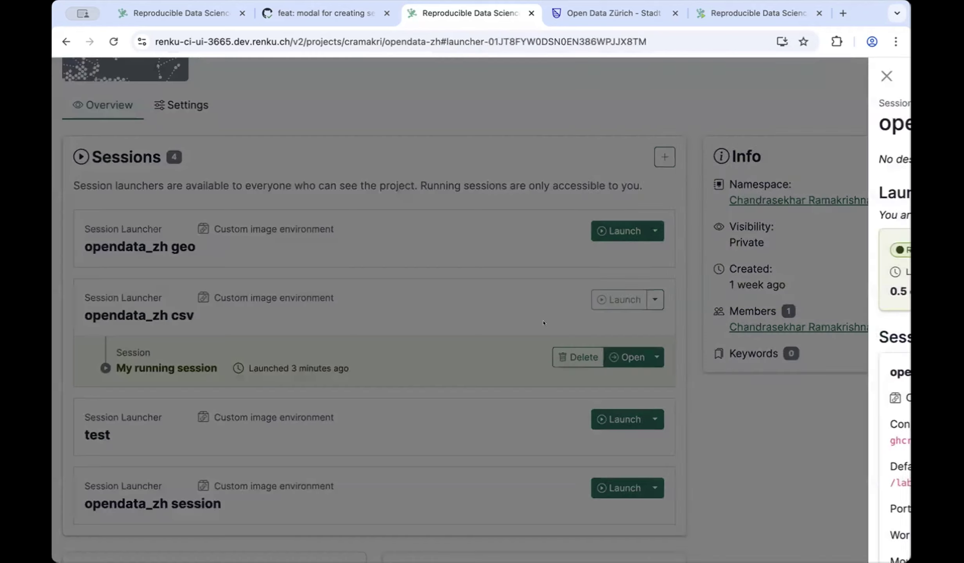
scroll(798, 456, down, 5)
click(889, 444)
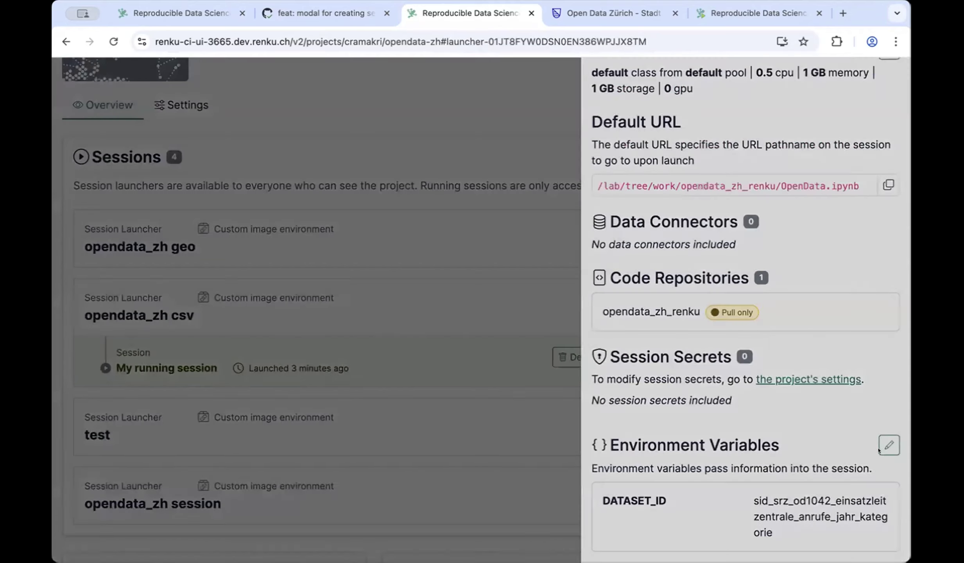
click(728, 246)
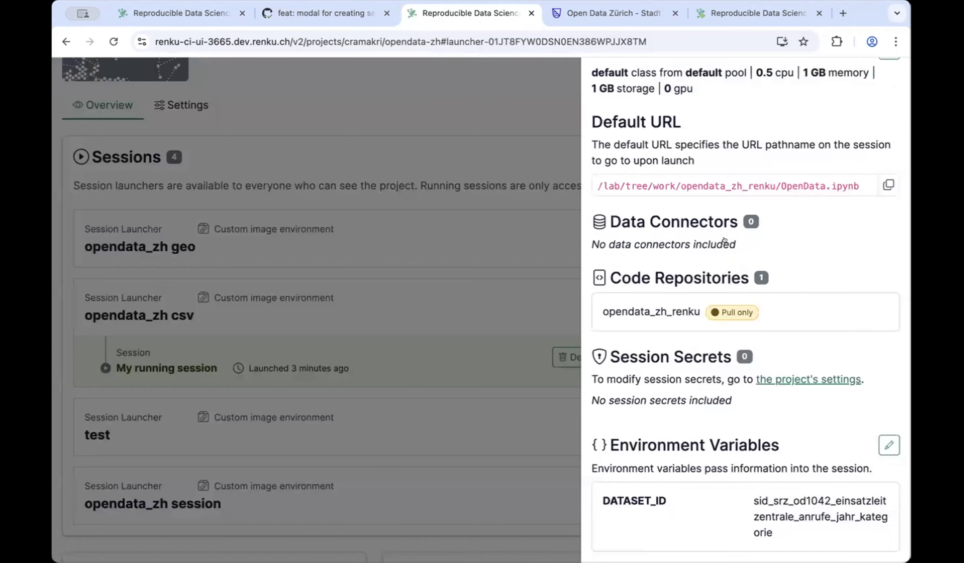
scroll(623, 146, up, 10)
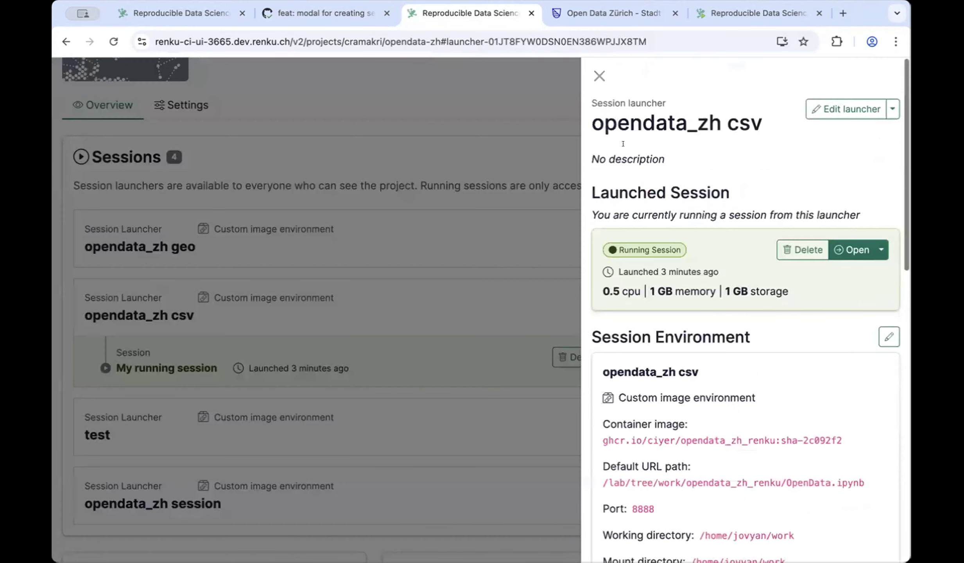
click(599, 76)
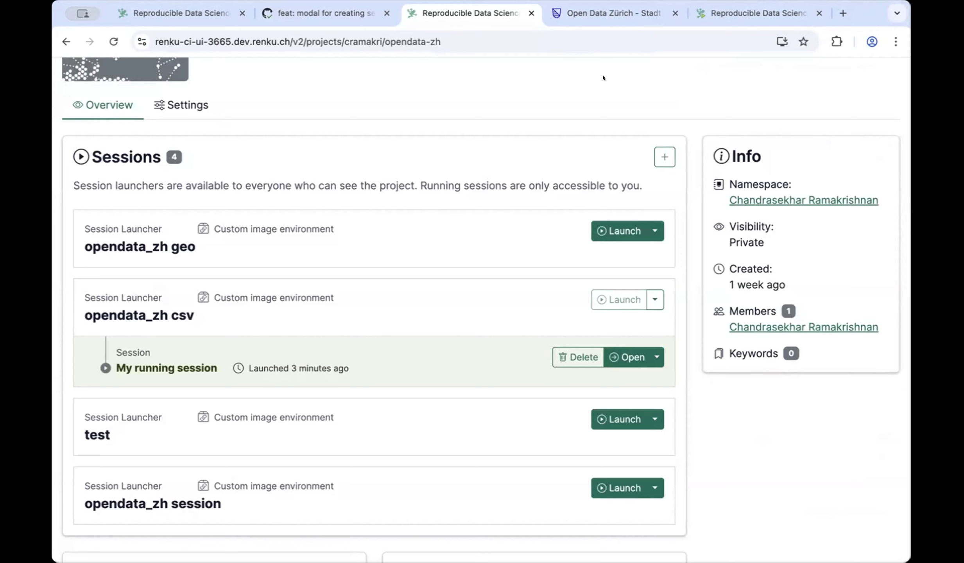
- View the actions for the running session and the share link dialog of the opendata_zh csv launcher, and close them
click(650, 355)
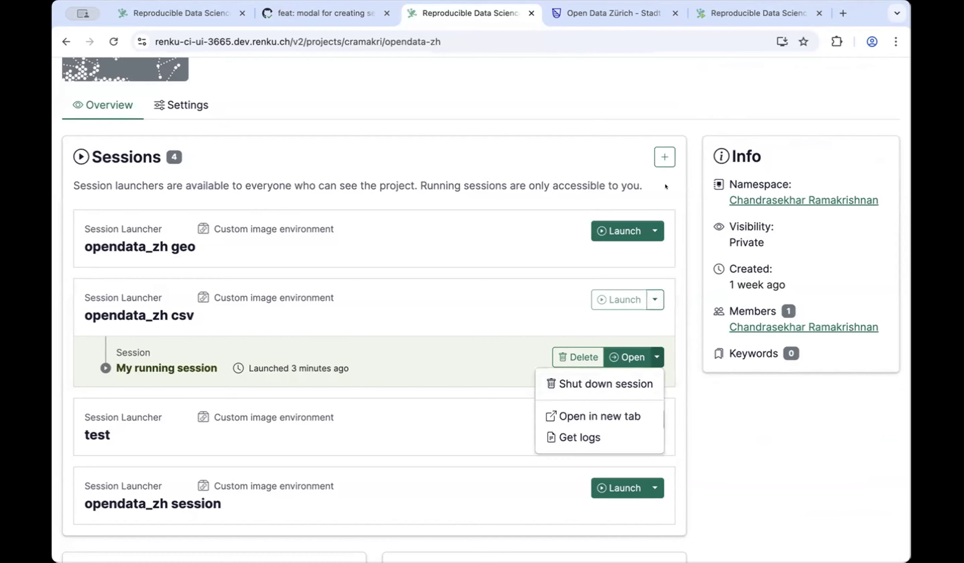
click(495, 327)
click(497, 314)
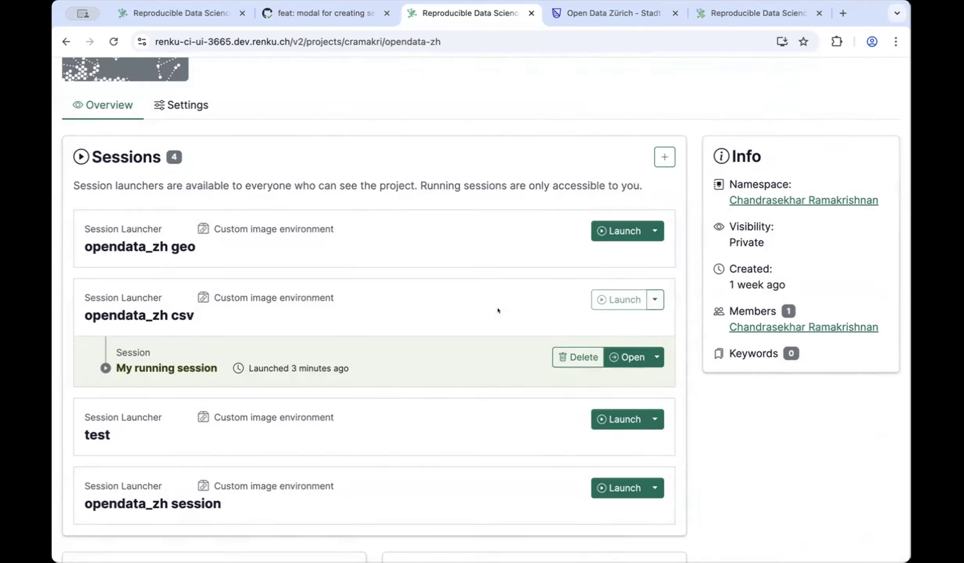
click(655, 300)
click(619, 394)
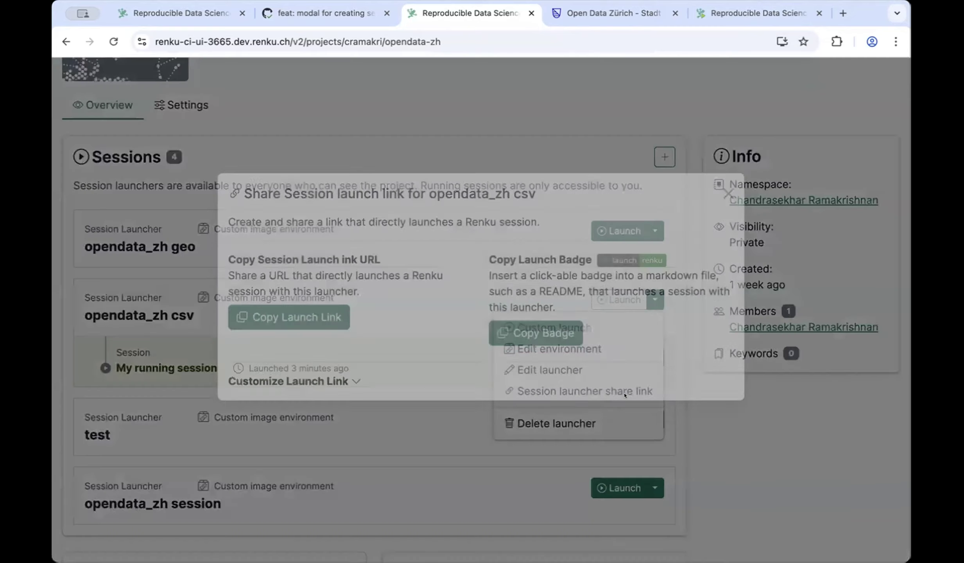
click(728, 217)
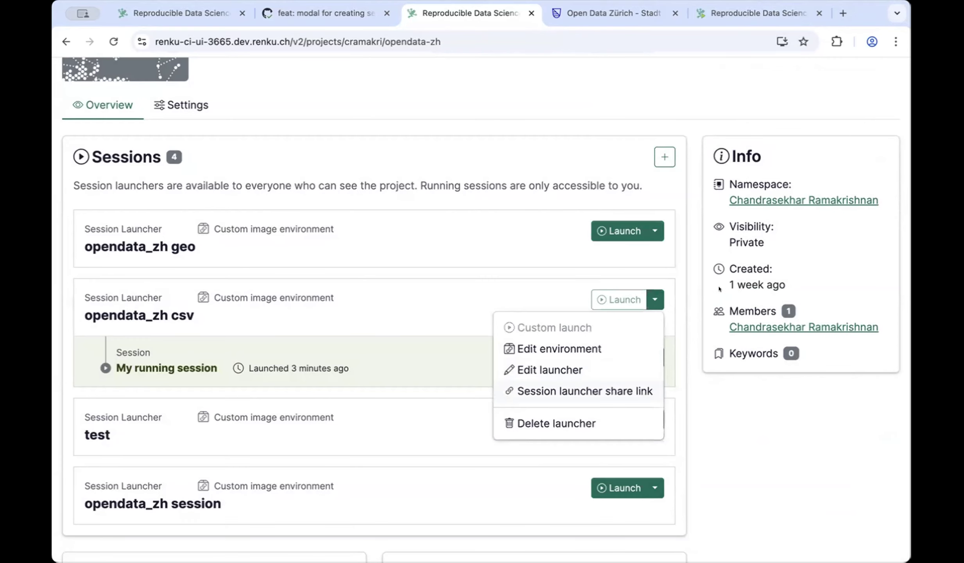
click(445, 280)
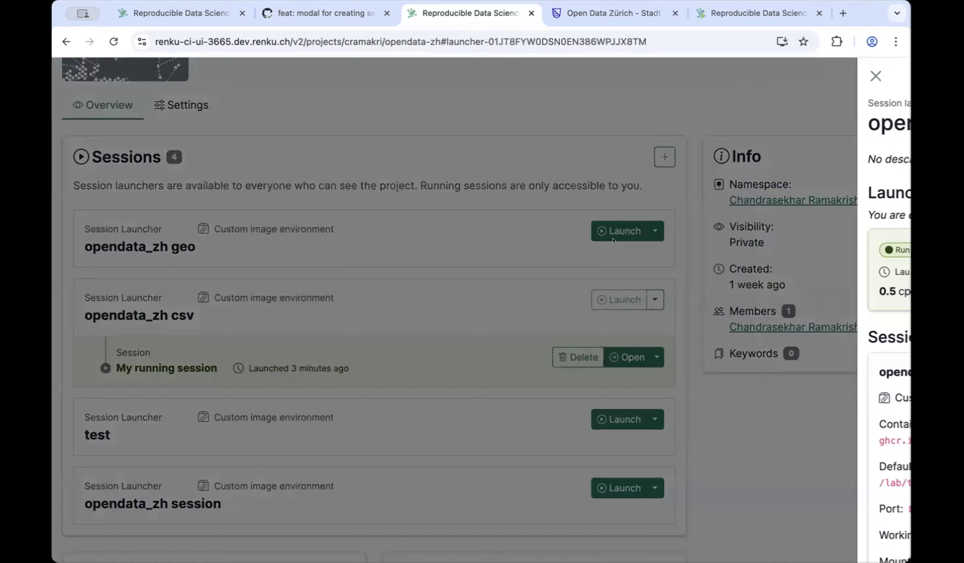
click(598, 76)
- Try a custom launch of the opendata_zh geo launcher, and cancel it at the resource class selection
click(654, 230)
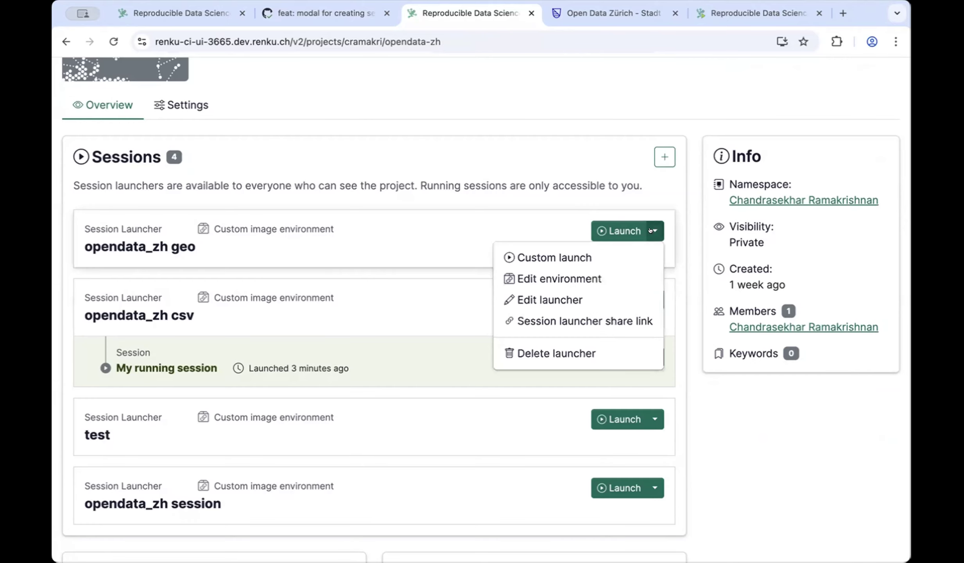
click(626, 254)
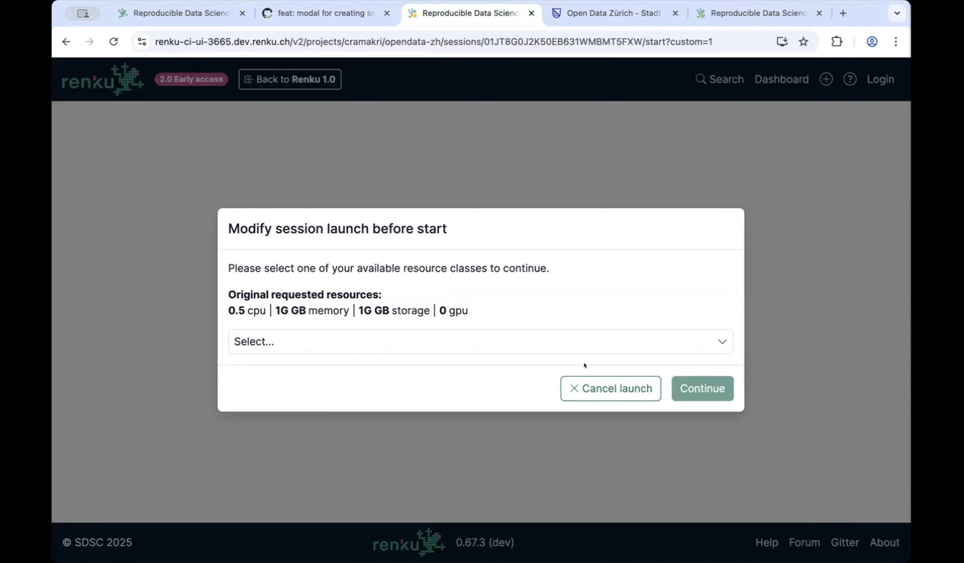
click(591, 385)
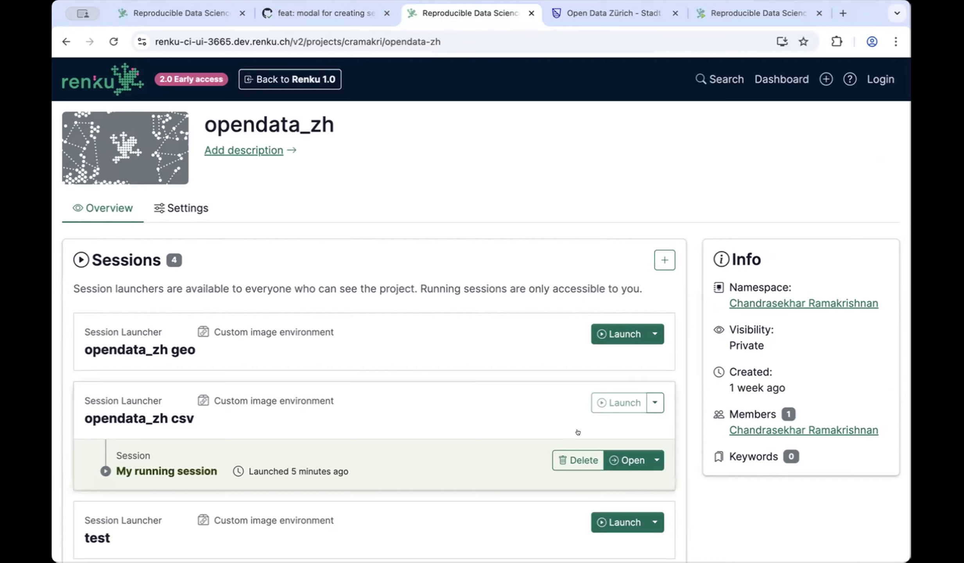
- Look through the full details of the opendata_zh csv launcher once more, and close them
click(438, 435)
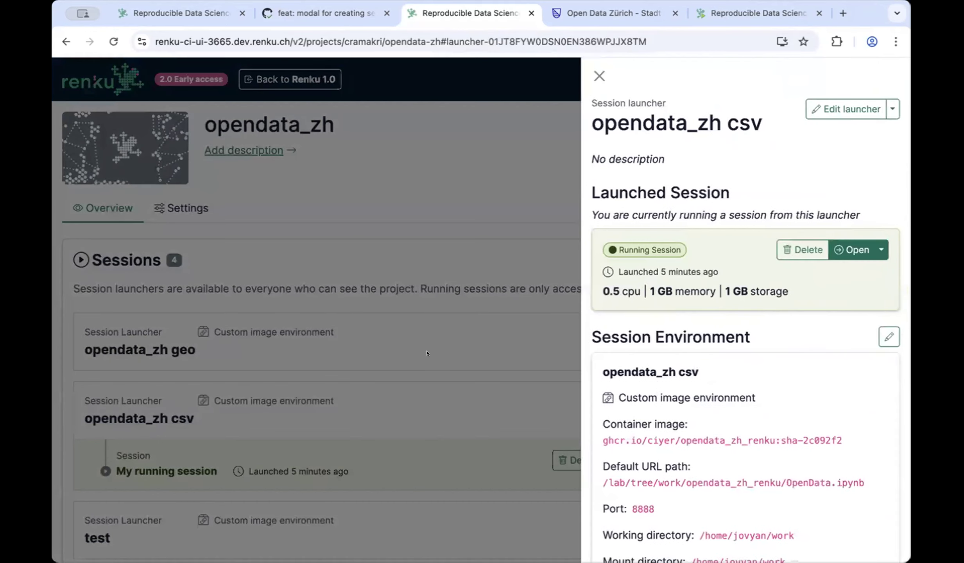
scroll(689, 387, down, 12)
click(405, 403)
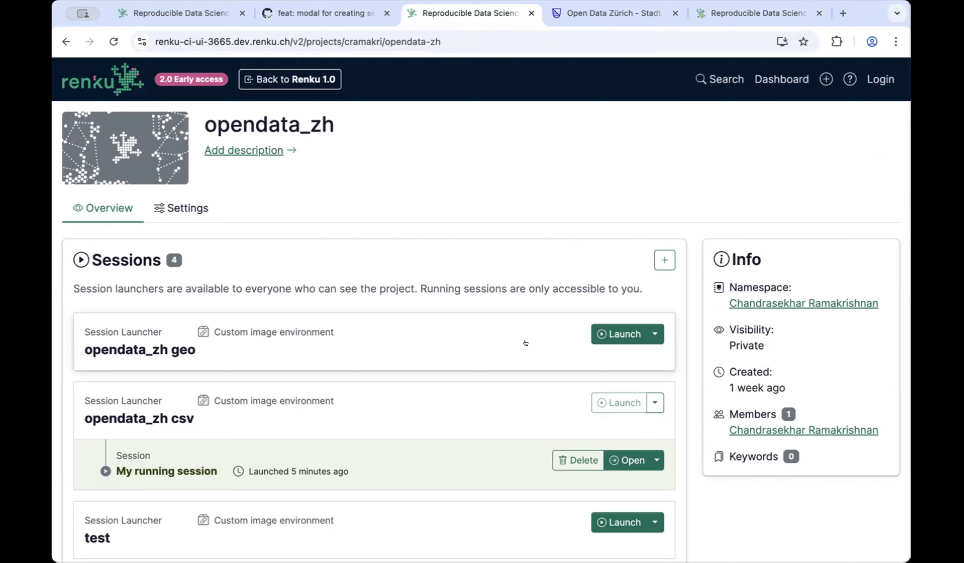
- Try to add the environment variable RENKU_FOO with the value "some value" to the test launcher, cancel it and close the launcher's details
scroll(526, 343, down, 8)
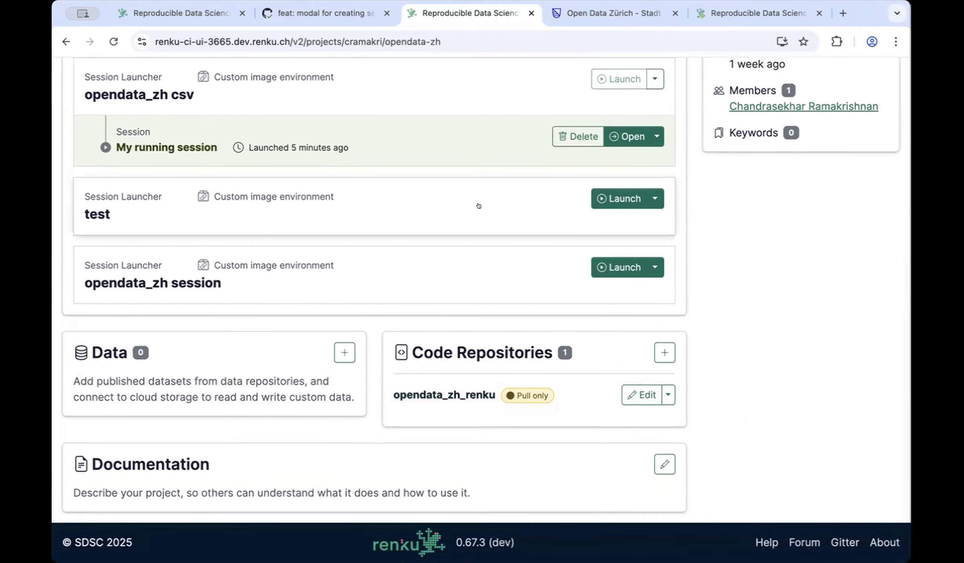
click(479, 206)
scroll(800, 418, down, 10)
click(889, 489)
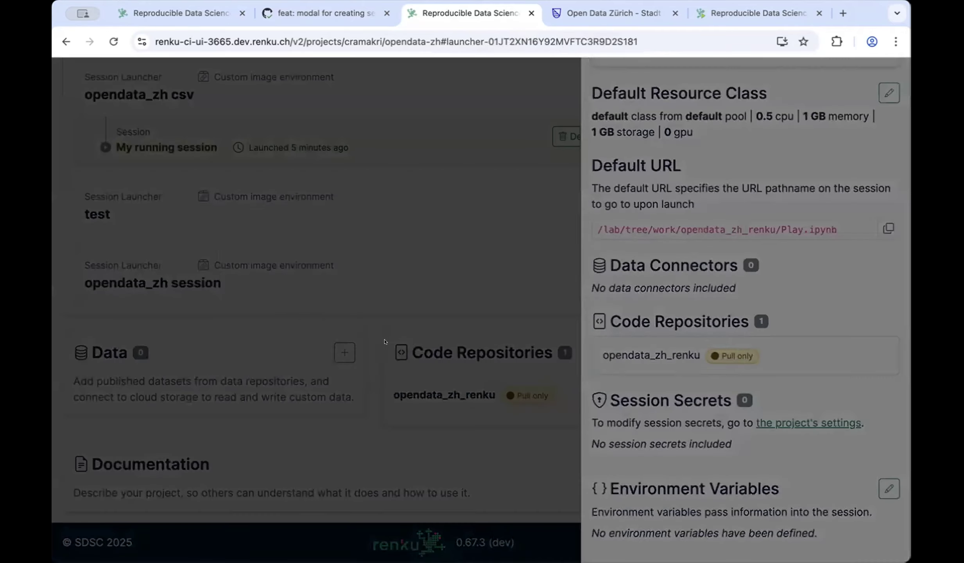
text(REN)
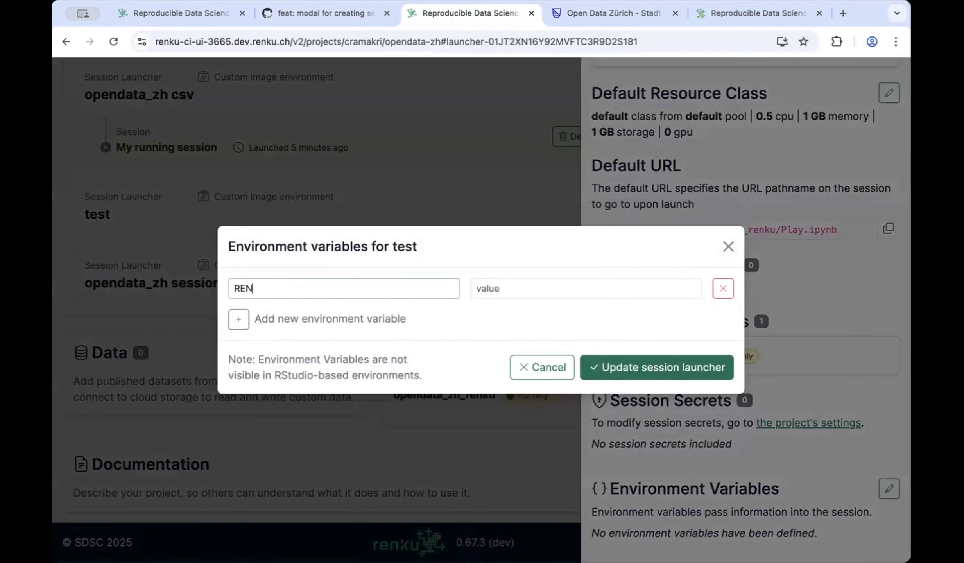
text(KU_FOO)
click(486, 297)
text(some value)
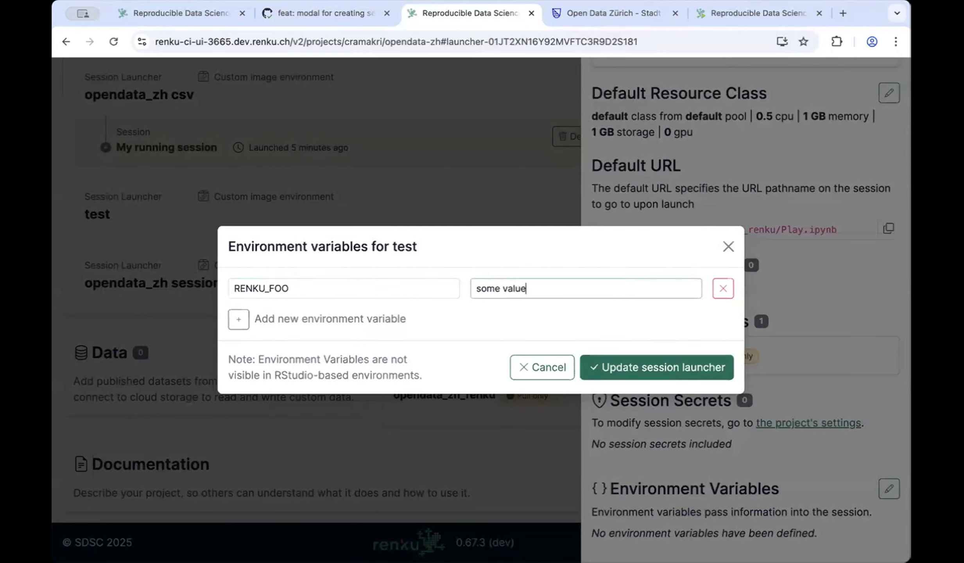
click(609, 358)
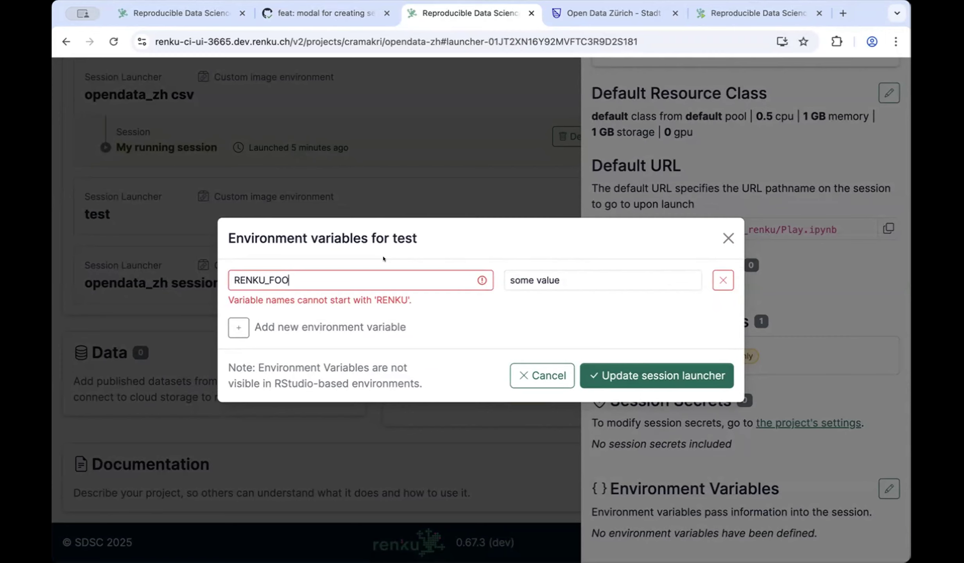
click(535, 366)
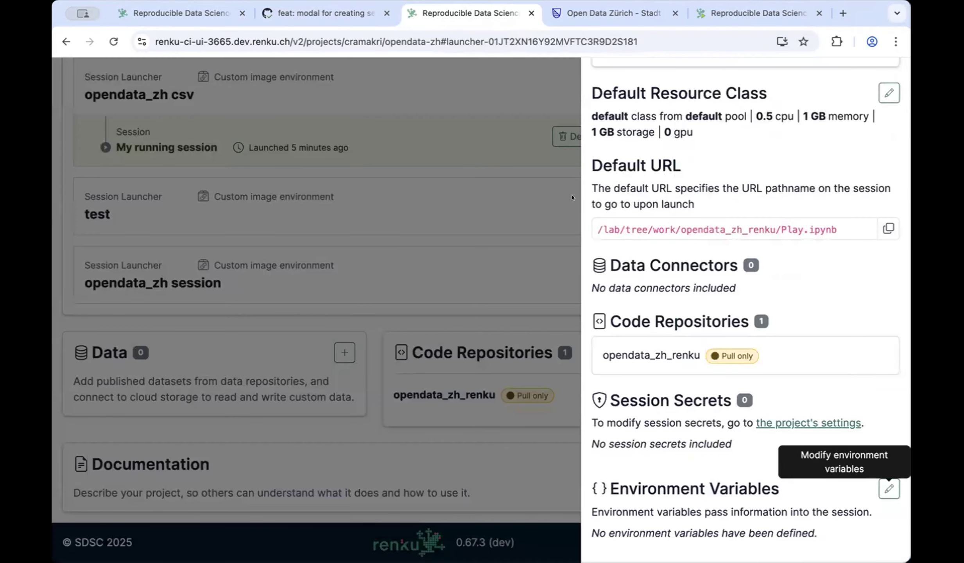
scroll(665, 157, up, 10)
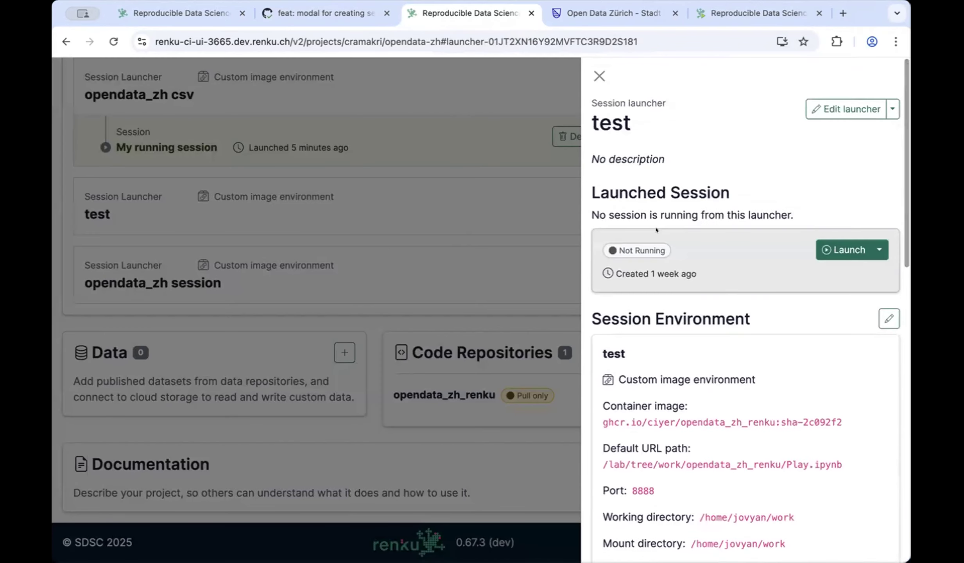
click(600, 74)
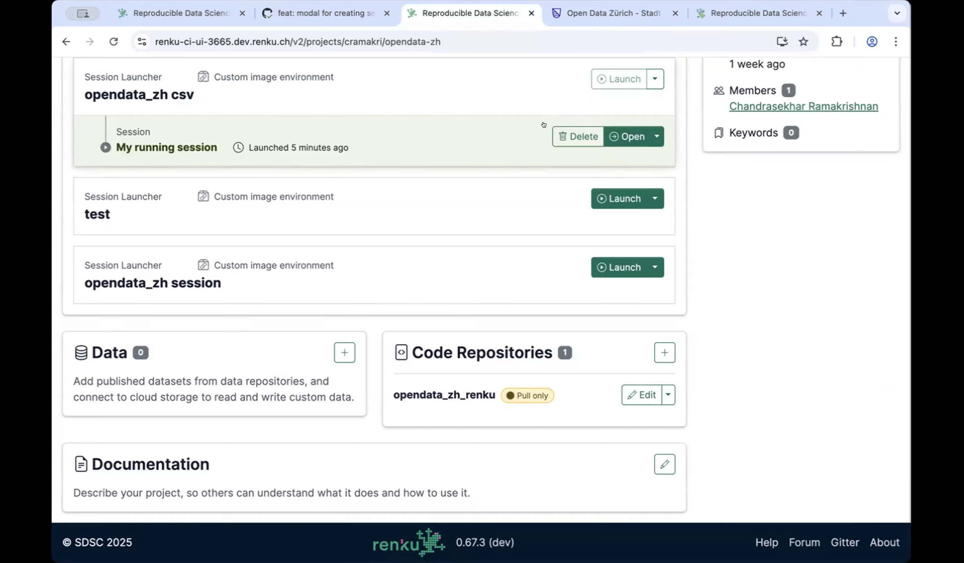
scroll(543, 124, up, 10)
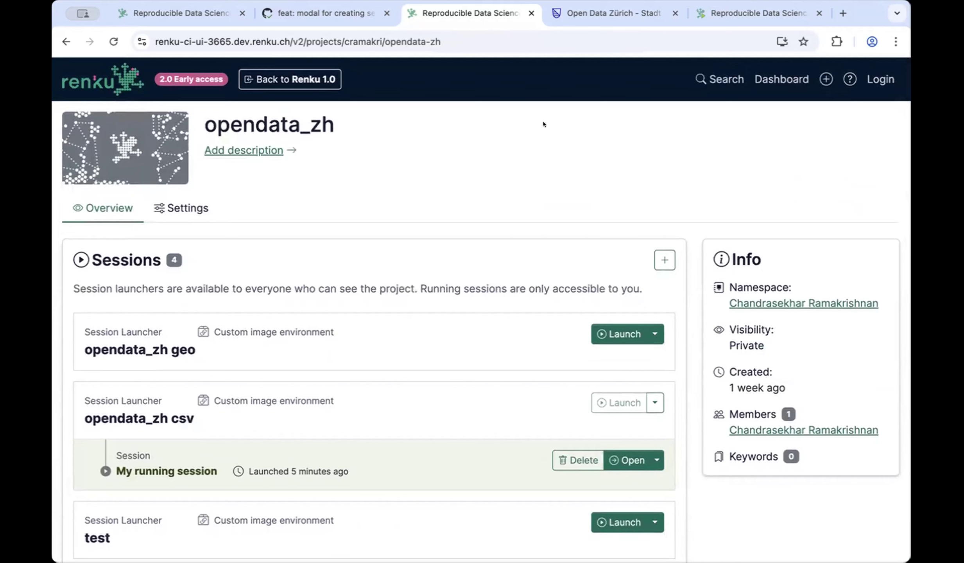
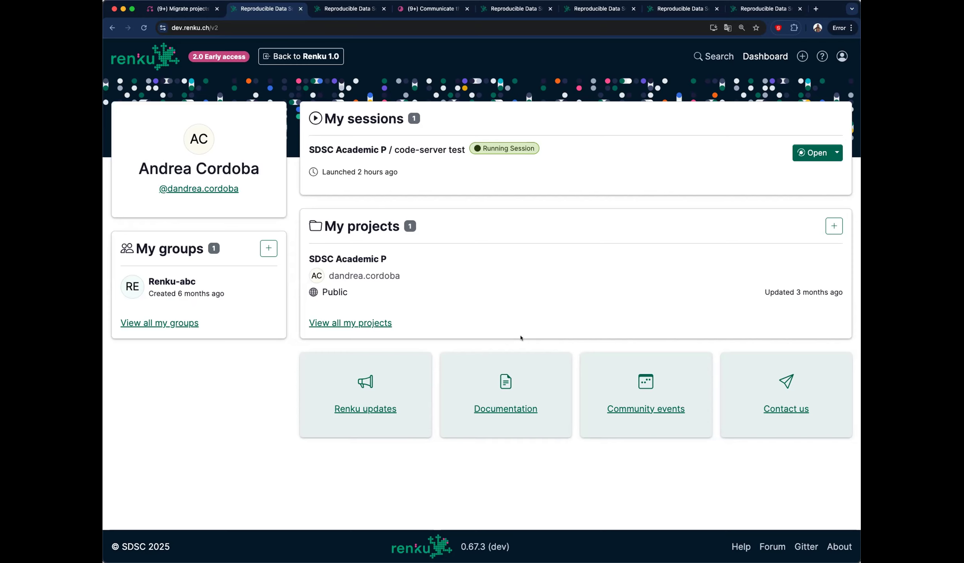
- Open the list of Renku Legacy projects to migrate from the renku-ci-ui-3613 dashboard, look at page 3 and return to page 1
click(346, 10)
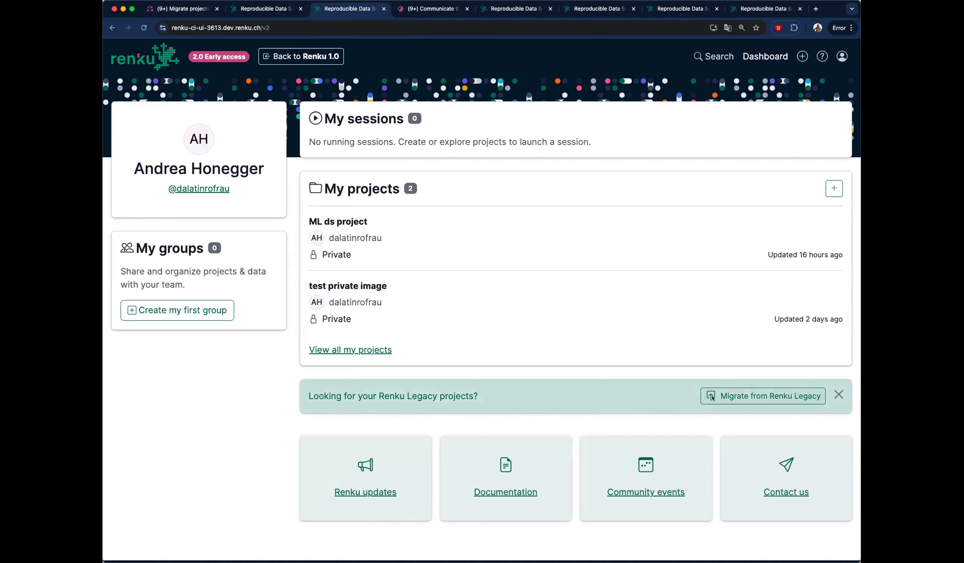
click(772, 398)
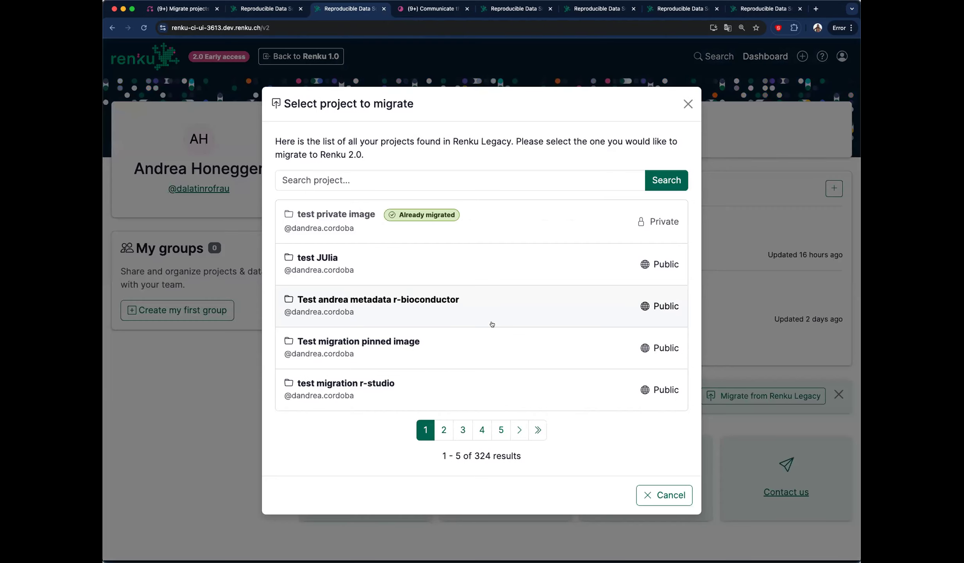
click(463, 430)
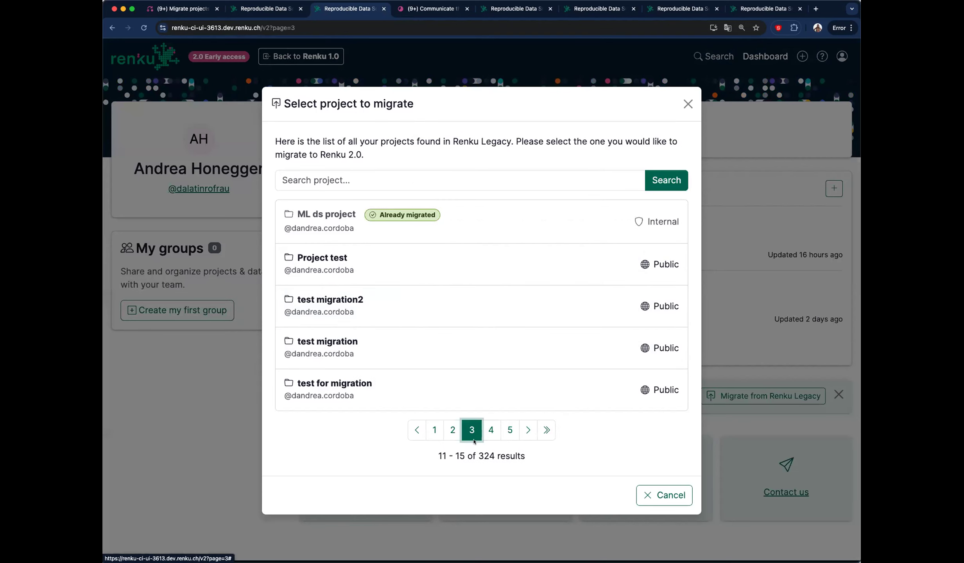
click(435, 430)
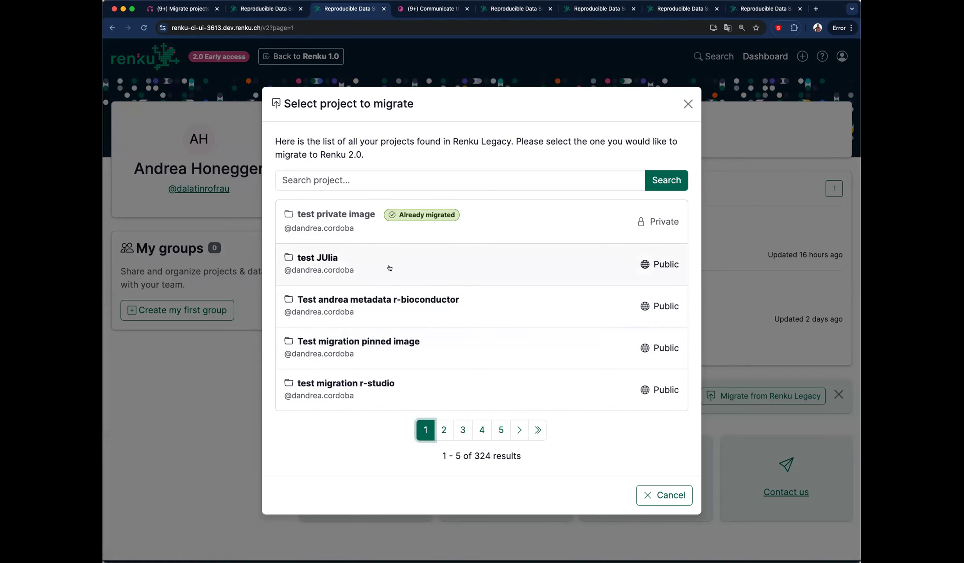
- Review what will and will not be migrated for the test JUlia project, and return to the project list without migrating it
click(362, 268)
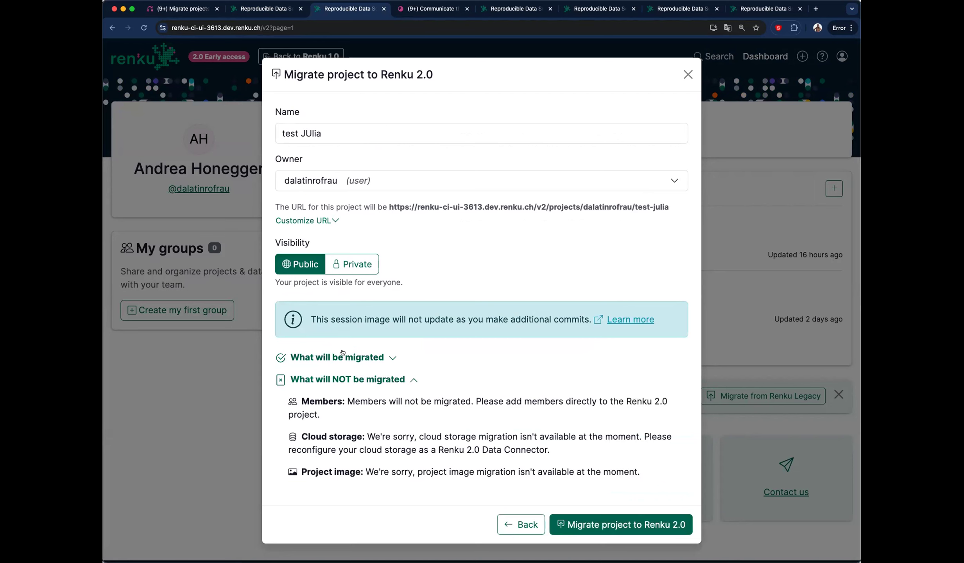
click(385, 358)
scroll(540, 335, down, 5)
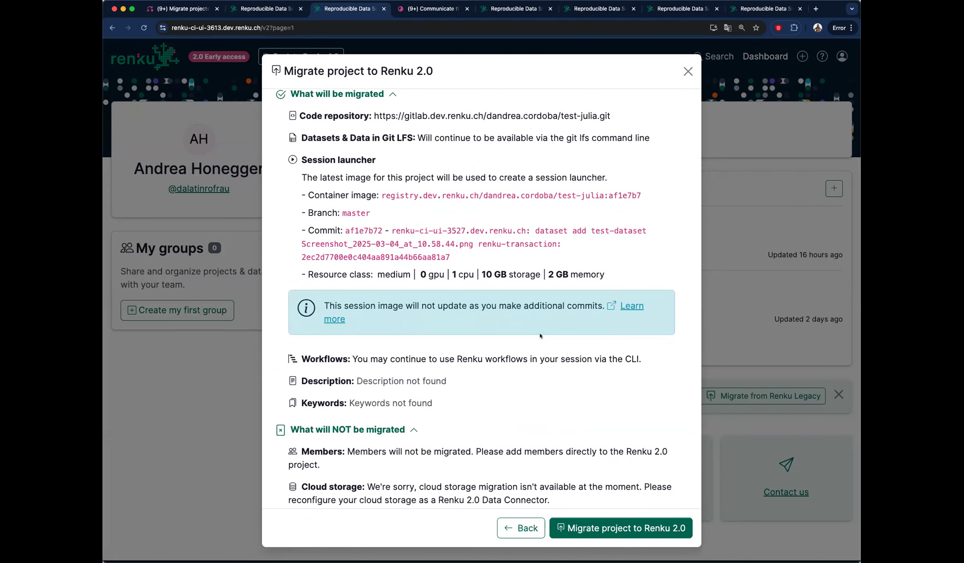
scroll(540, 336, up, 3)
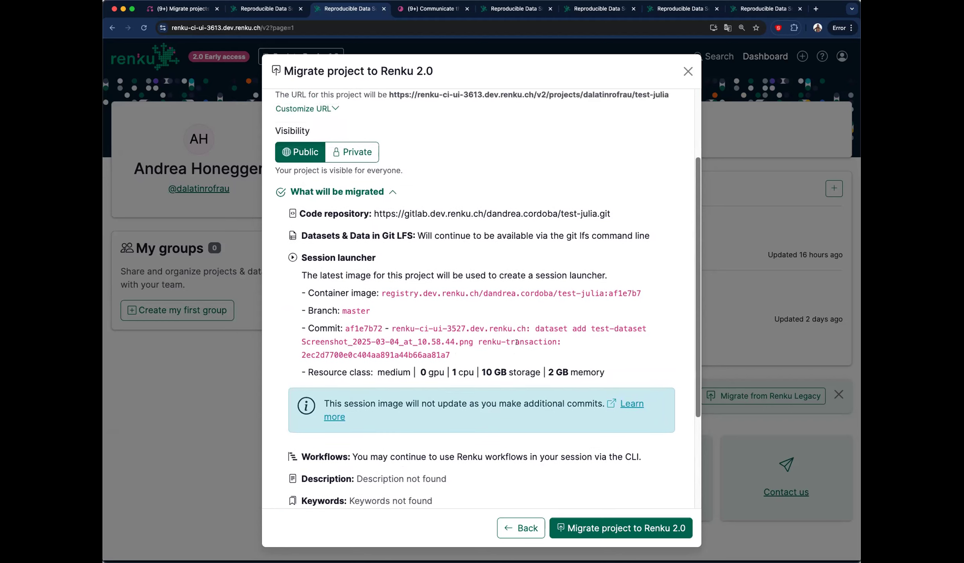
scroll(478, 343, down, 4)
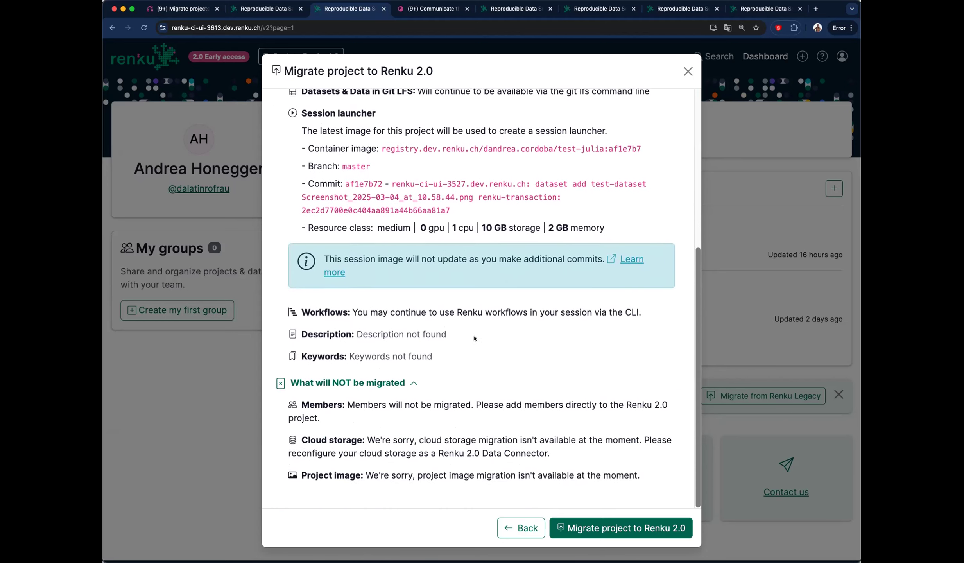
scroll(479, 343, up, 3)
click(391, 153)
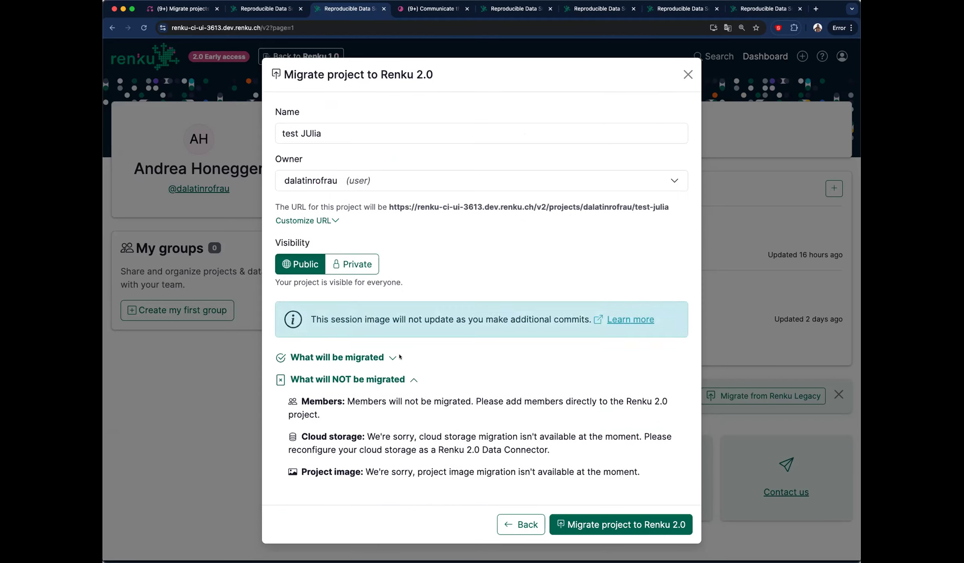
click(403, 381)
click(524, 477)
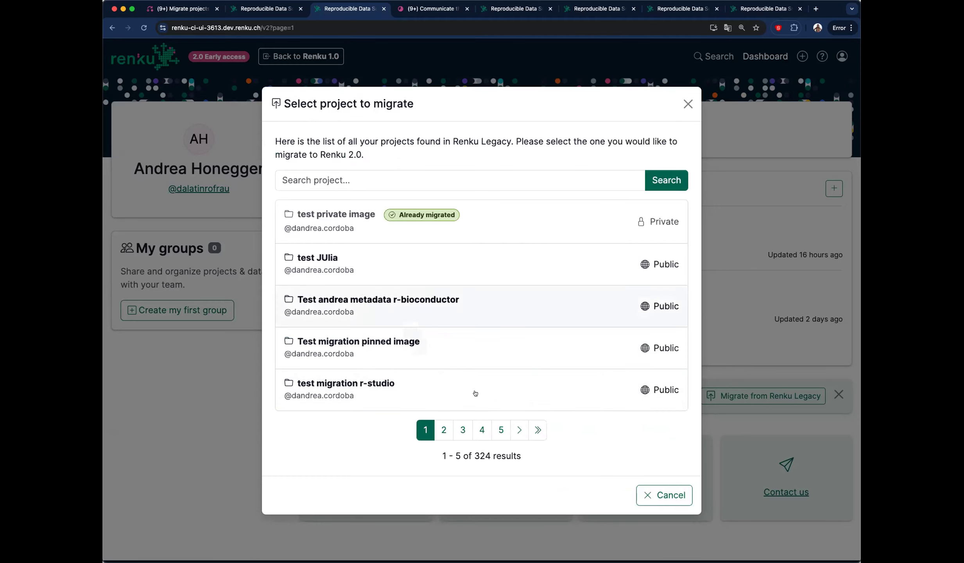
- Migrate the legacy project Test migration pinned image to Renku 2.0 with public visibility, and open its 2.0 version
click(419, 344)
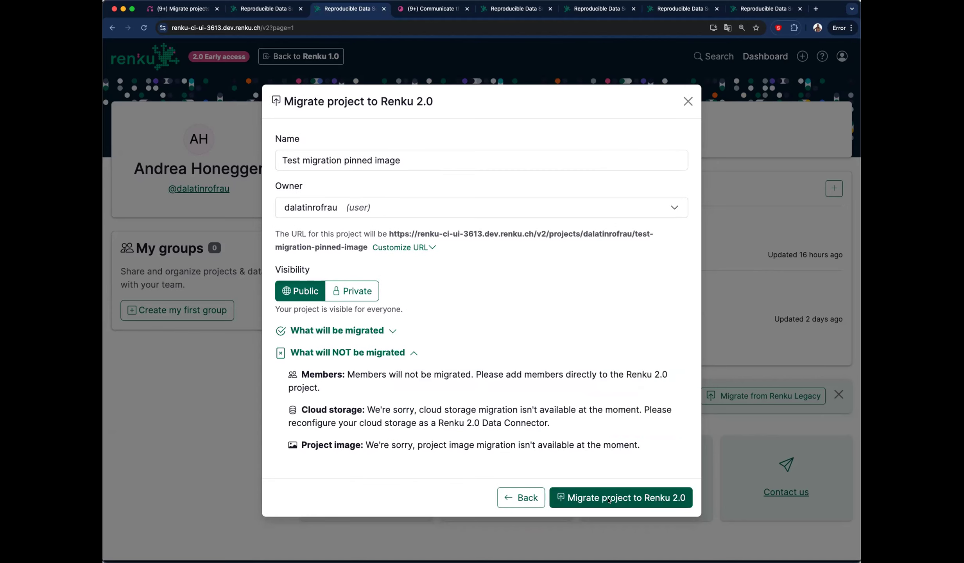
click(608, 500)
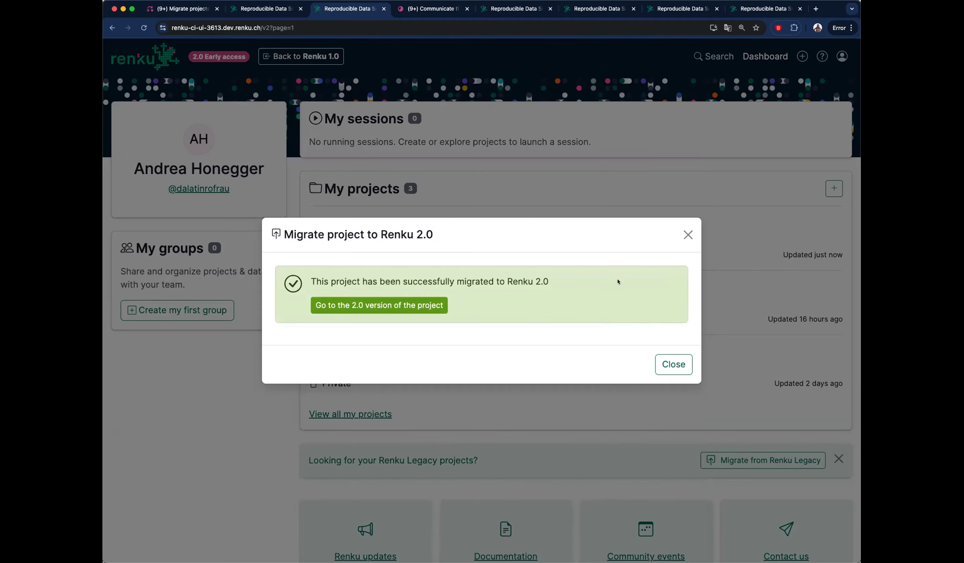
click(385, 304)
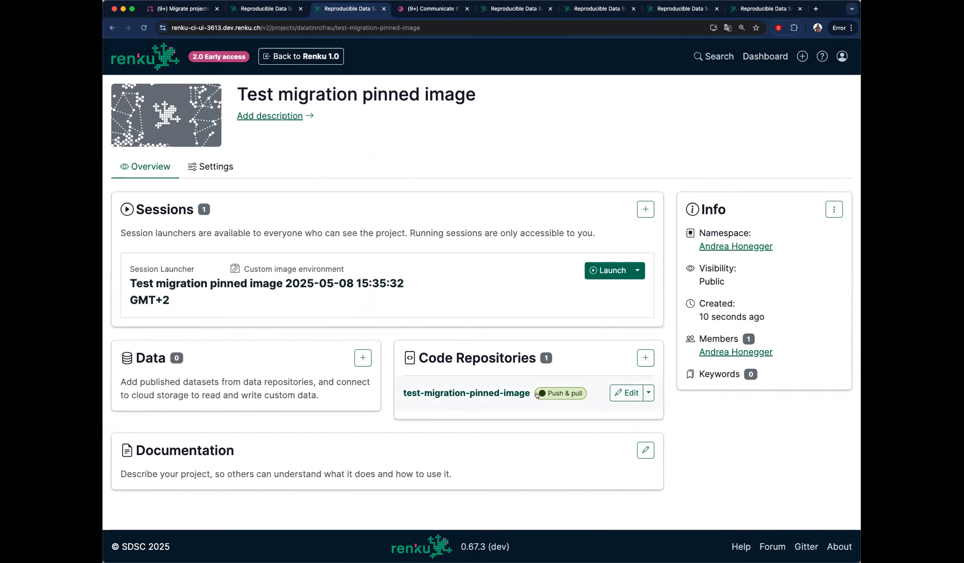
- Return to the dashboard and permanently dismiss the Renku Legacy migration banner
click(765, 56)
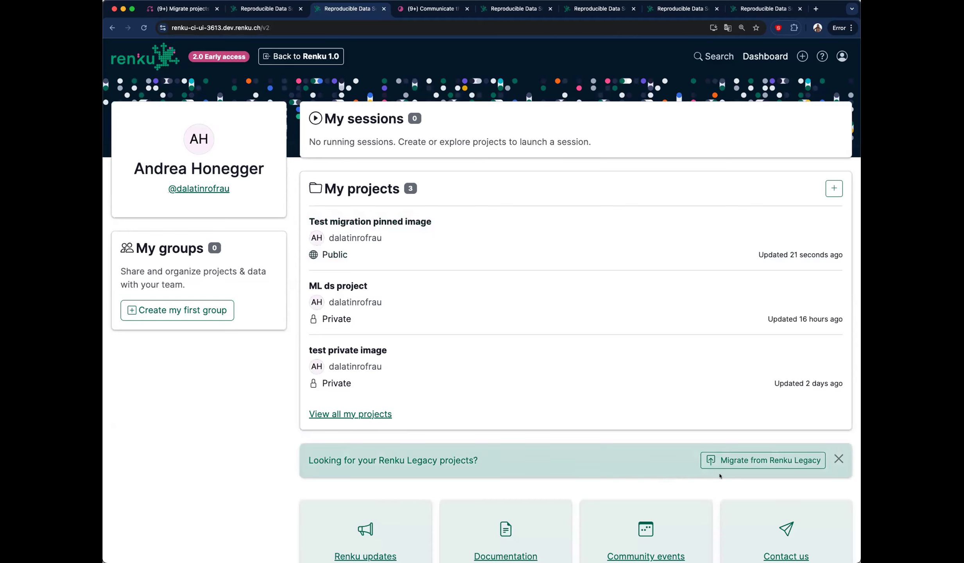
click(838, 459)
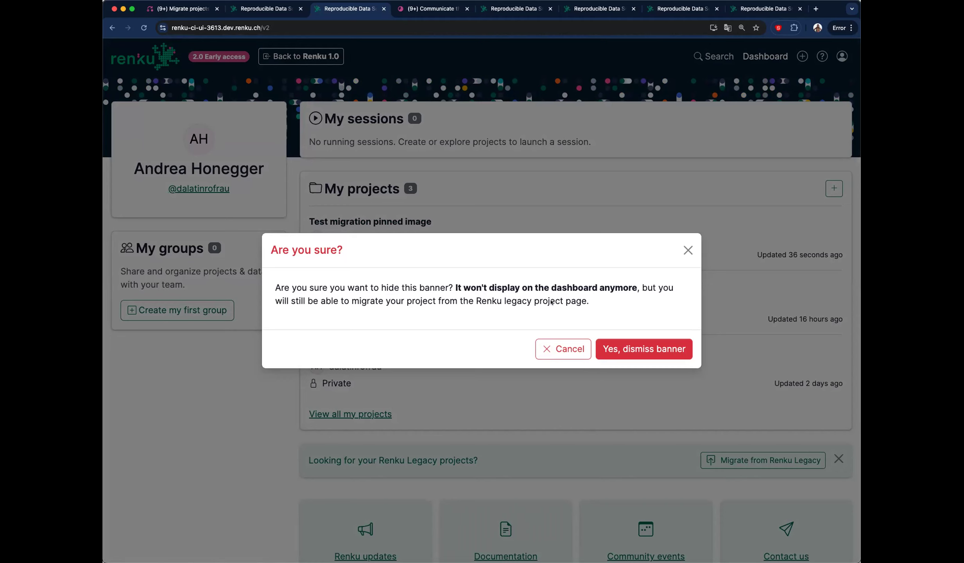
click(634, 349)
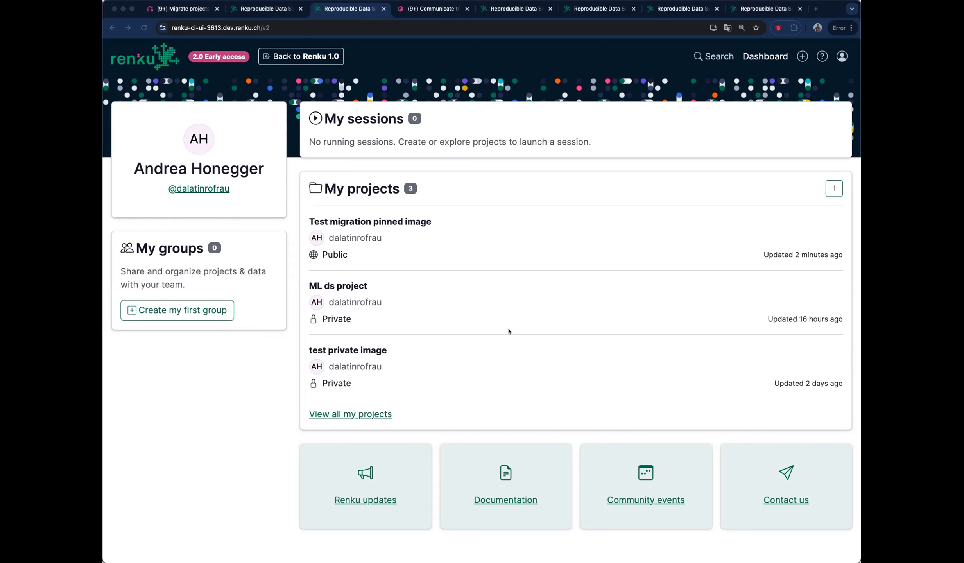
- View the details of the Build session test launcher in the SDSC Academic P project, and close them
click(516, 9)
scroll(688, 134, down, 1)
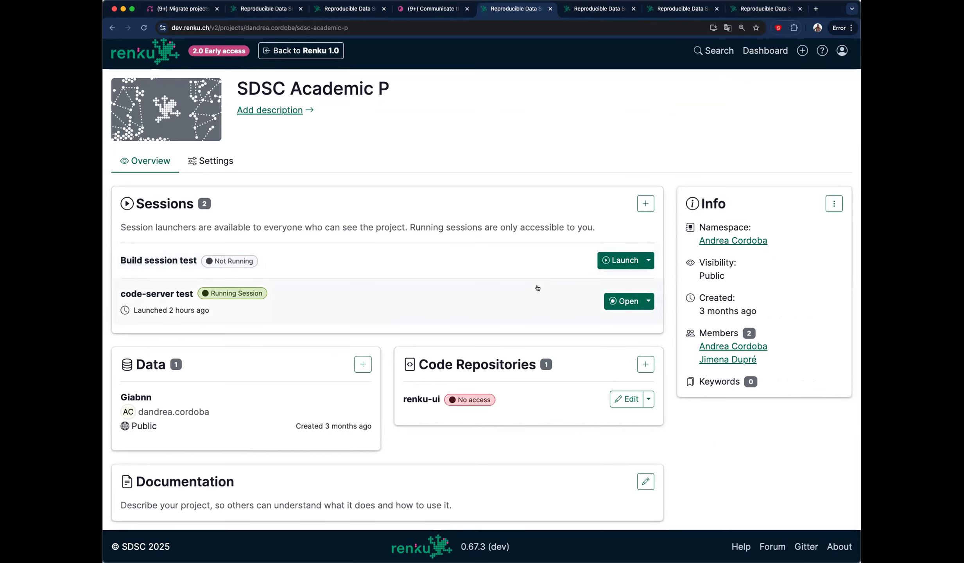
click(506, 269)
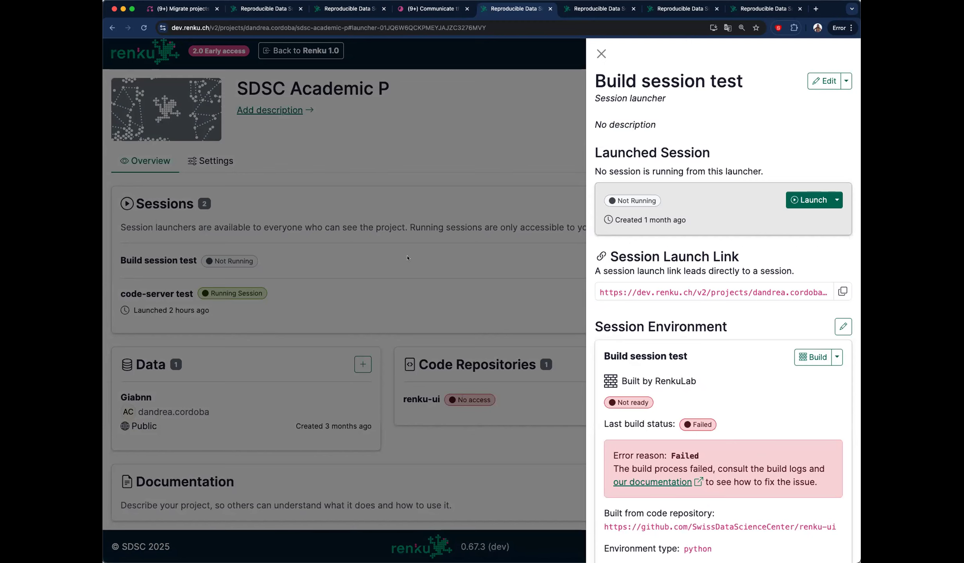
click(407, 258)
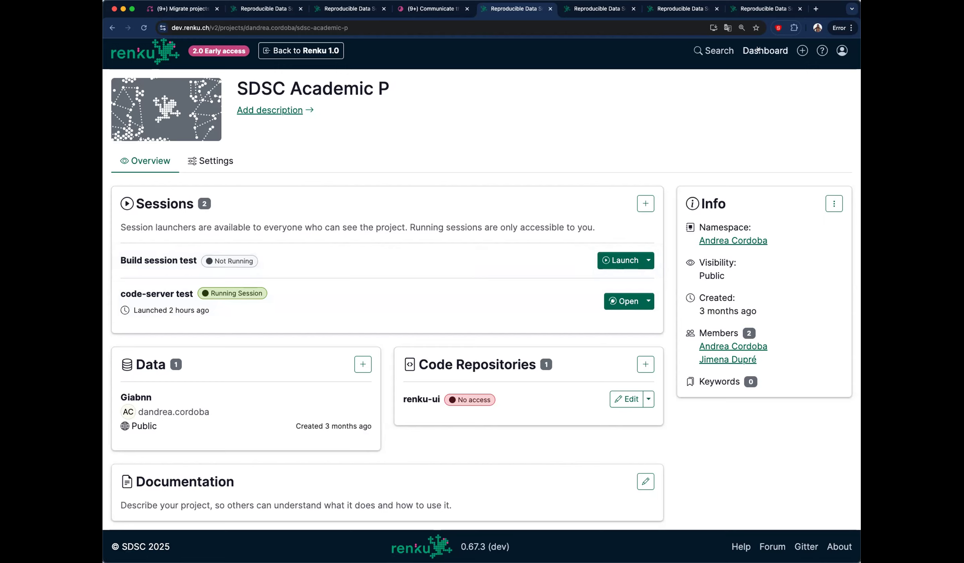
- Add a session launcher to the ML Demo project, created from the uxr-2025-apr code repository with a Python environment, VSCodium interface and default resources
click(587, 10)
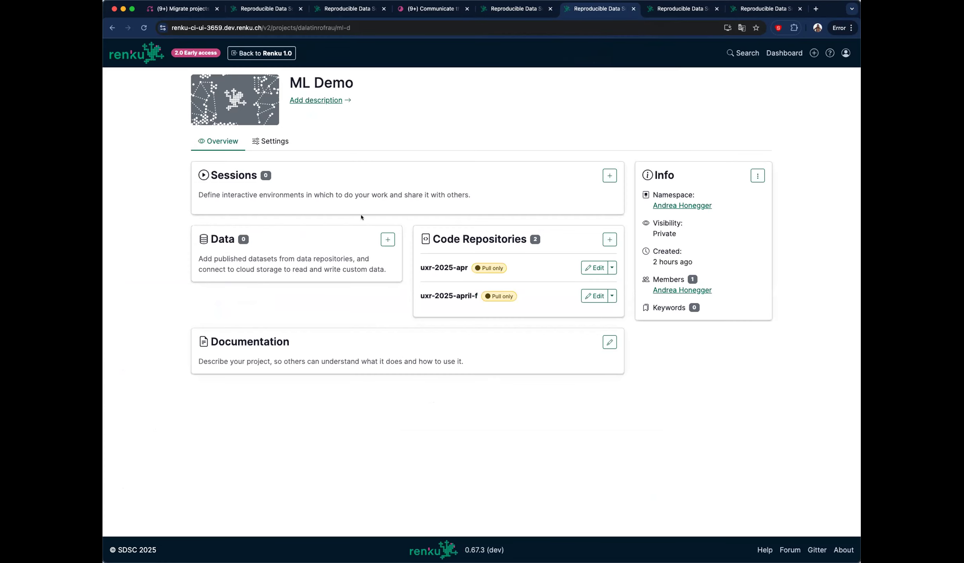
click(610, 175)
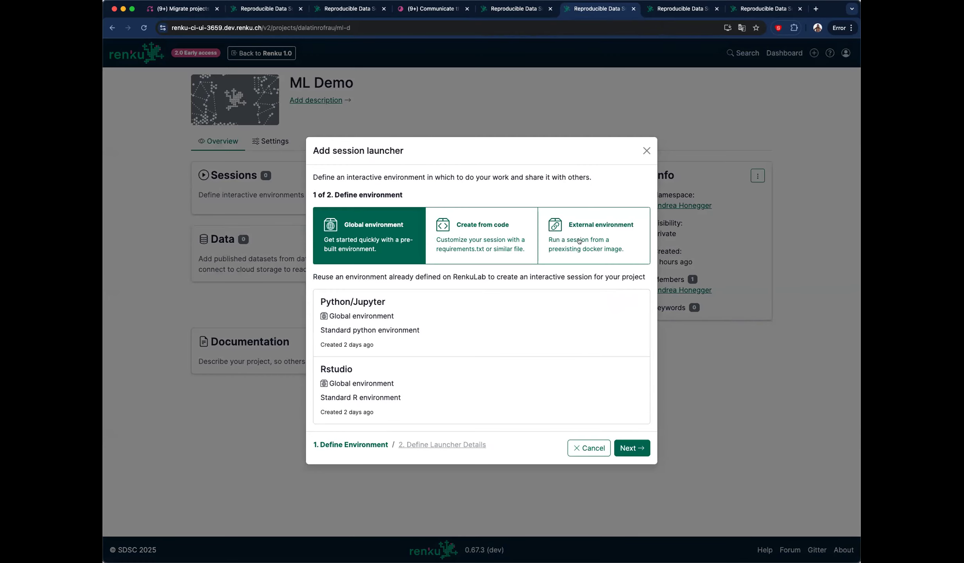
click(488, 239)
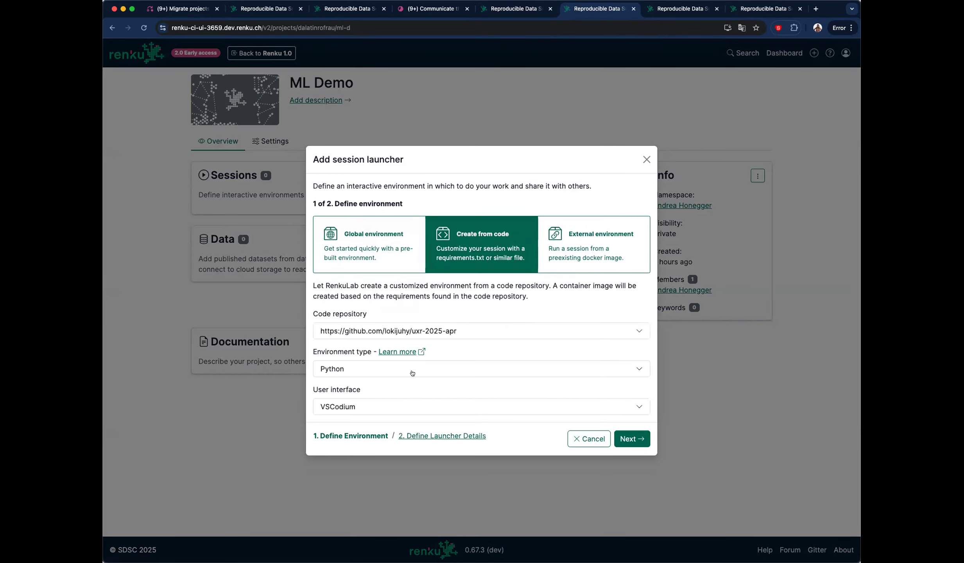
click(458, 332)
click(435, 335)
click(632, 438)
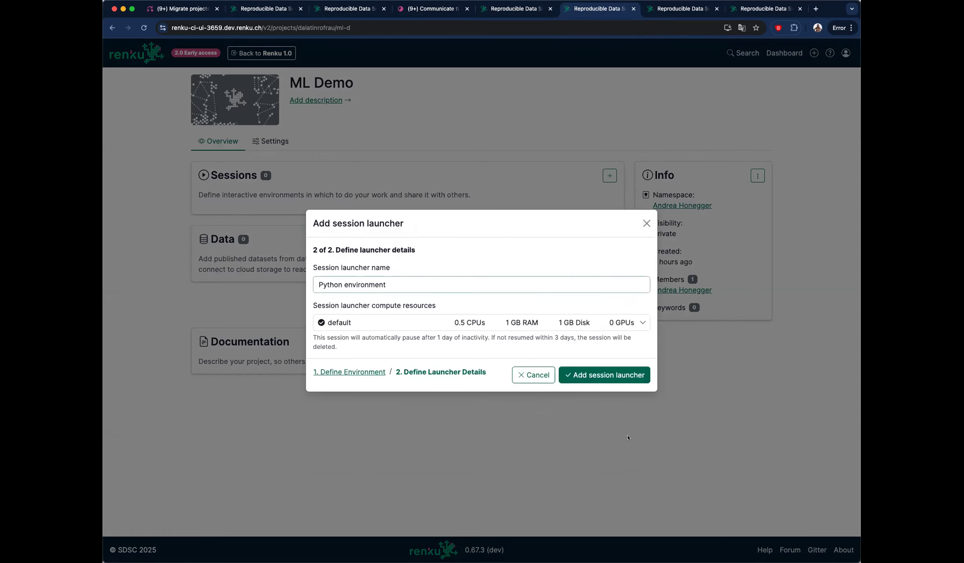
click(588, 379)
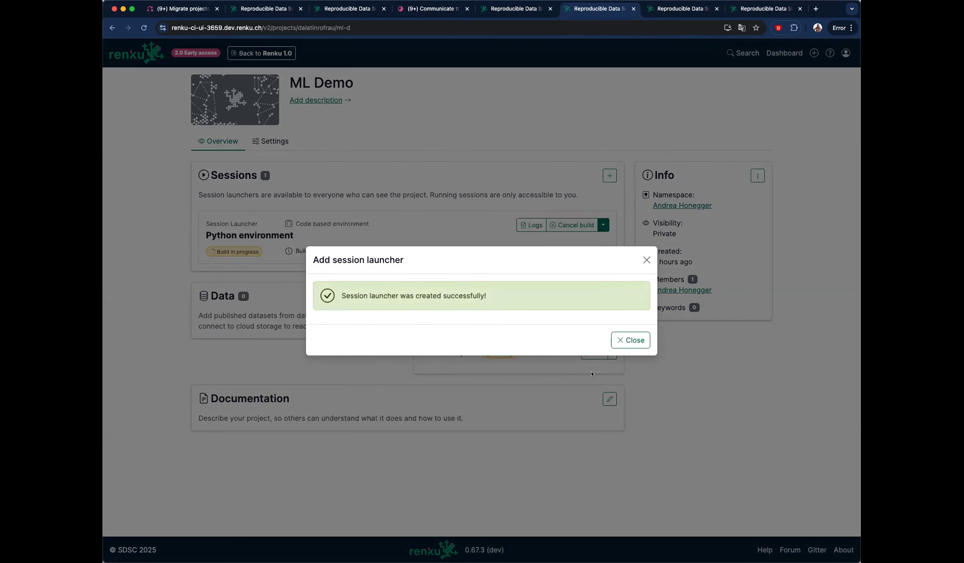
click(646, 260)
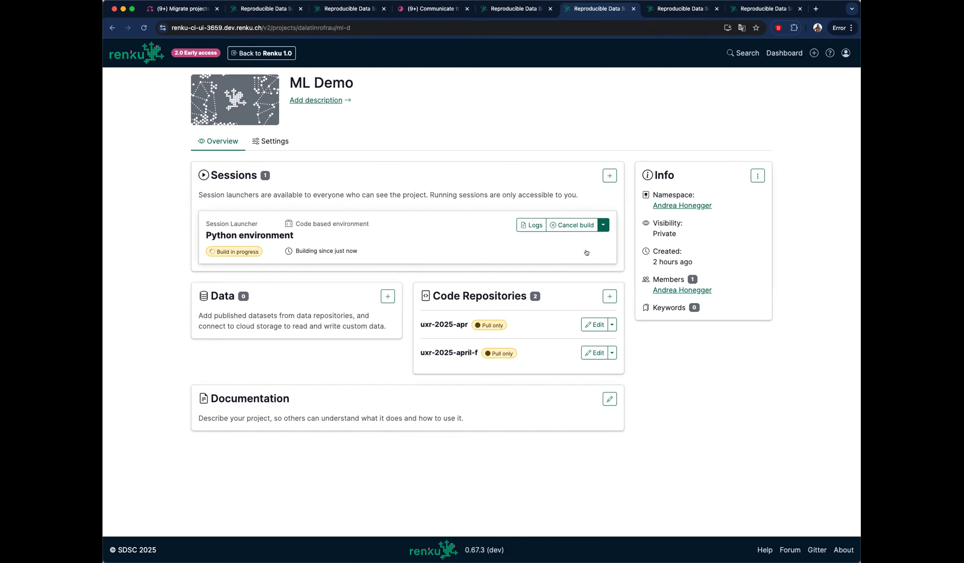
- View the Python environment launcher's current build logs and its edit form in the ML Demo project, closing both without changes
click(526, 226)
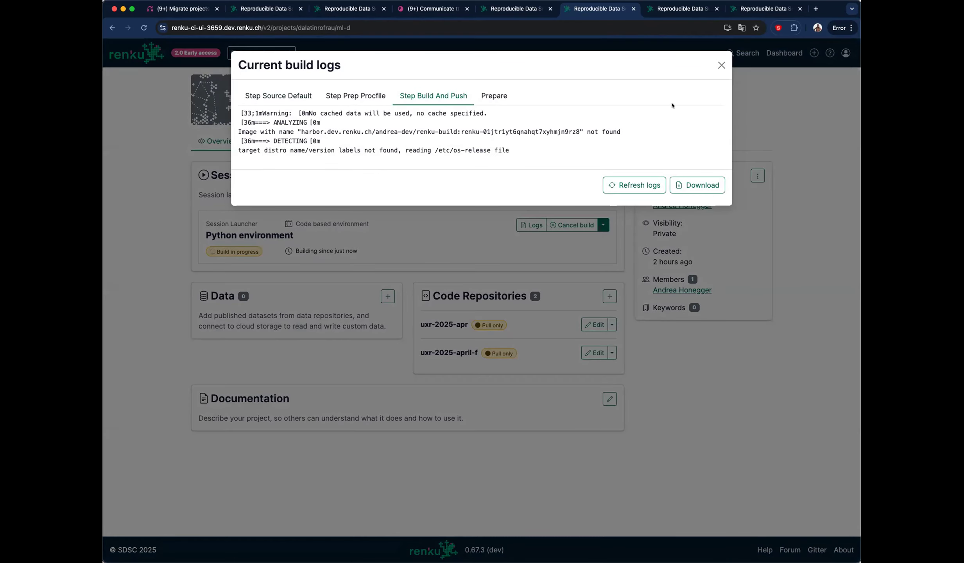
click(721, 65)
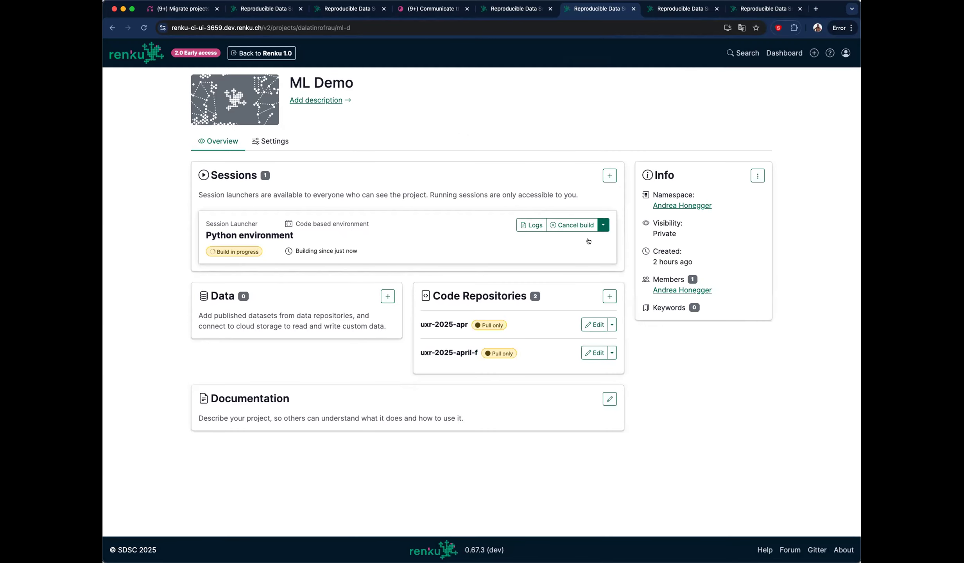
click(603, 226)
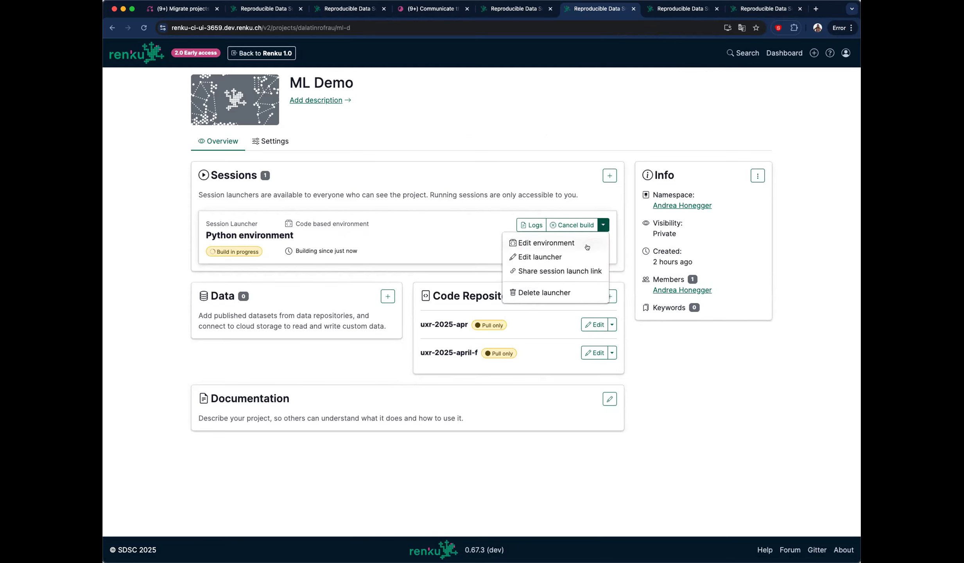
click(566, 258)
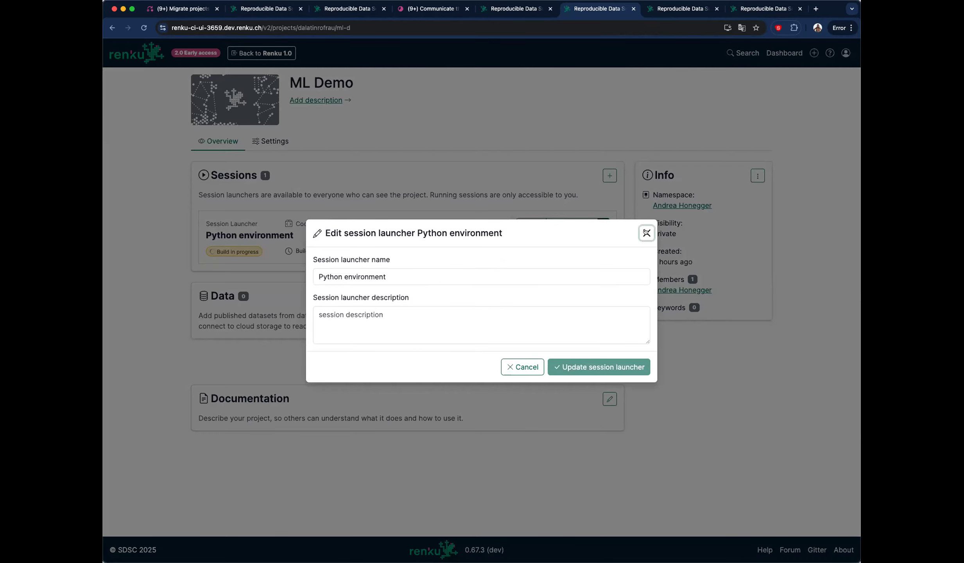
click(647, 233)
- View the Python environment launcher's shareable session launch link and its other available actions, and close them
click(602, 224)
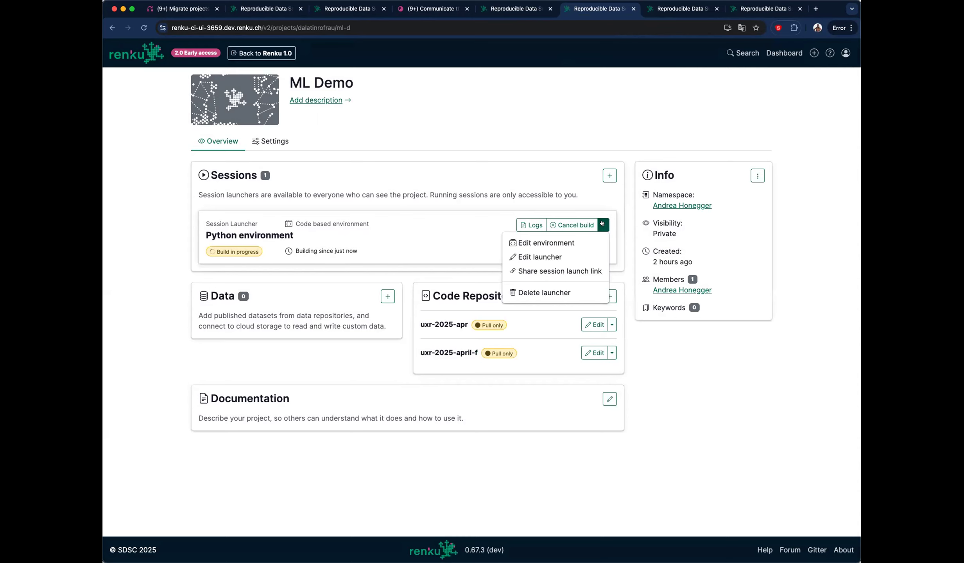
click(573, 272)
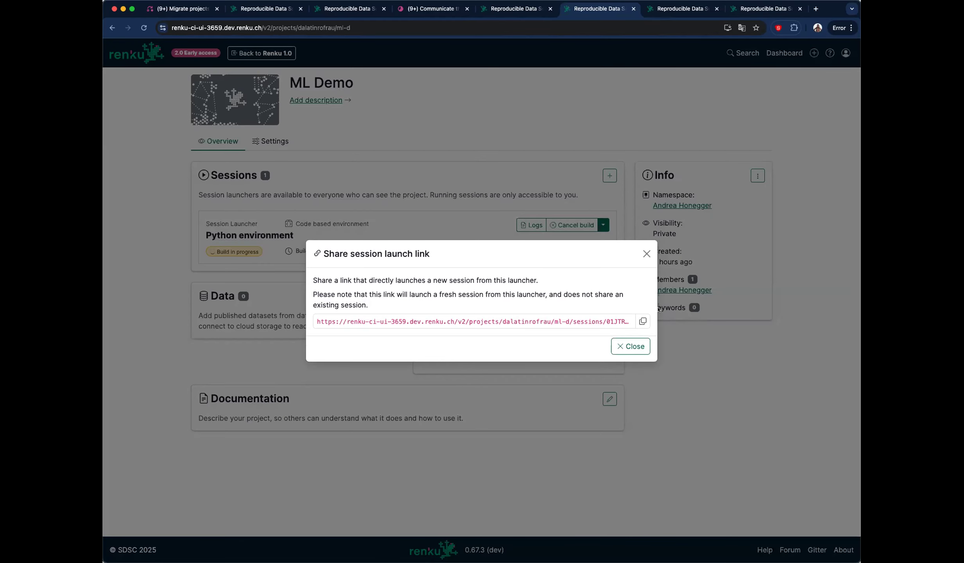
click(647, 254)
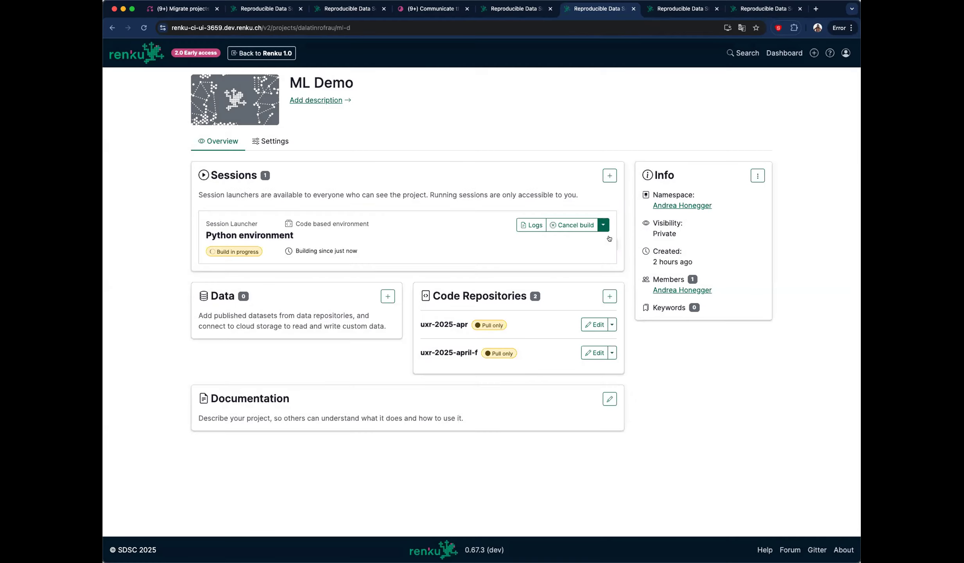
click(603, 226)
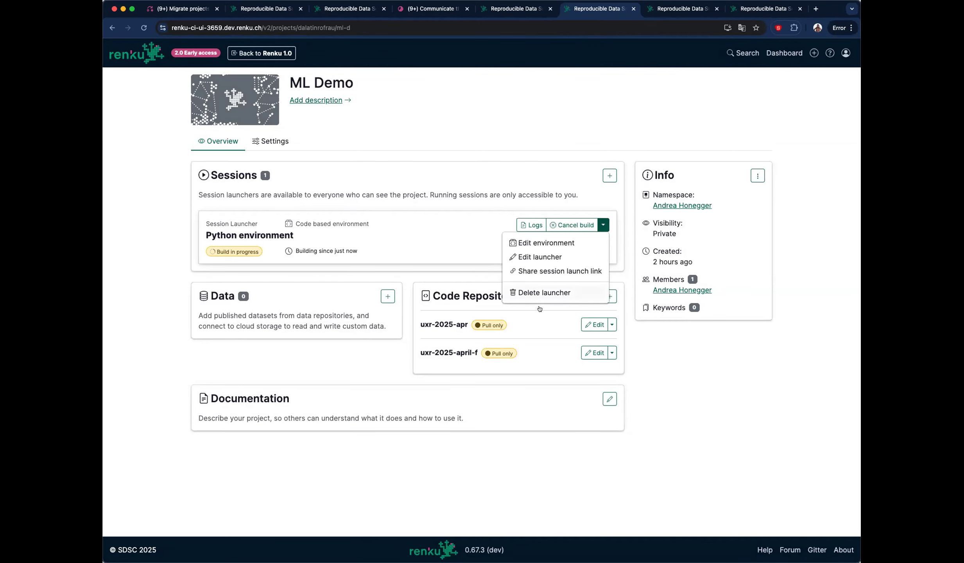
click(689, 370)
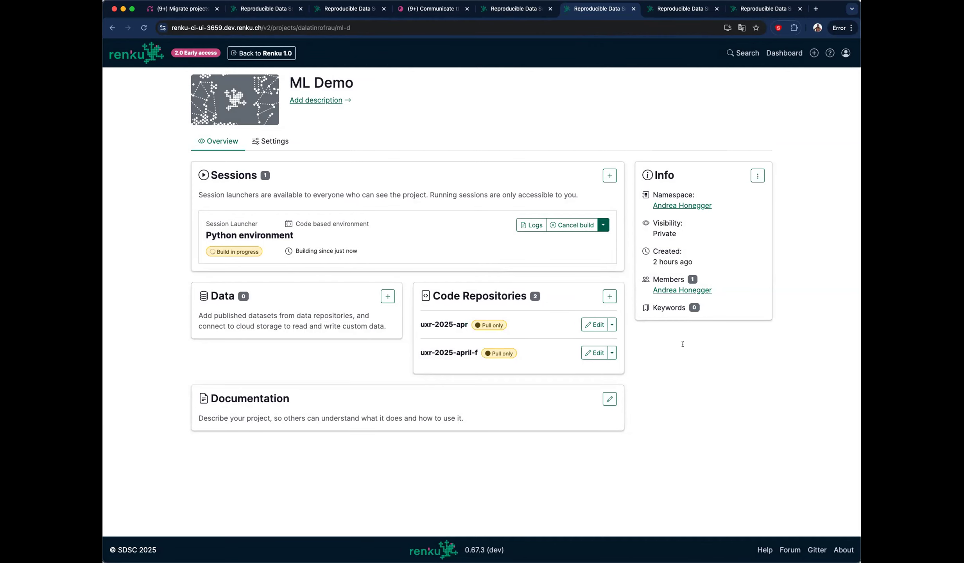
- Review the Build session test launcher's details in the SDSC Academic P project, and close them
click(516, 10)
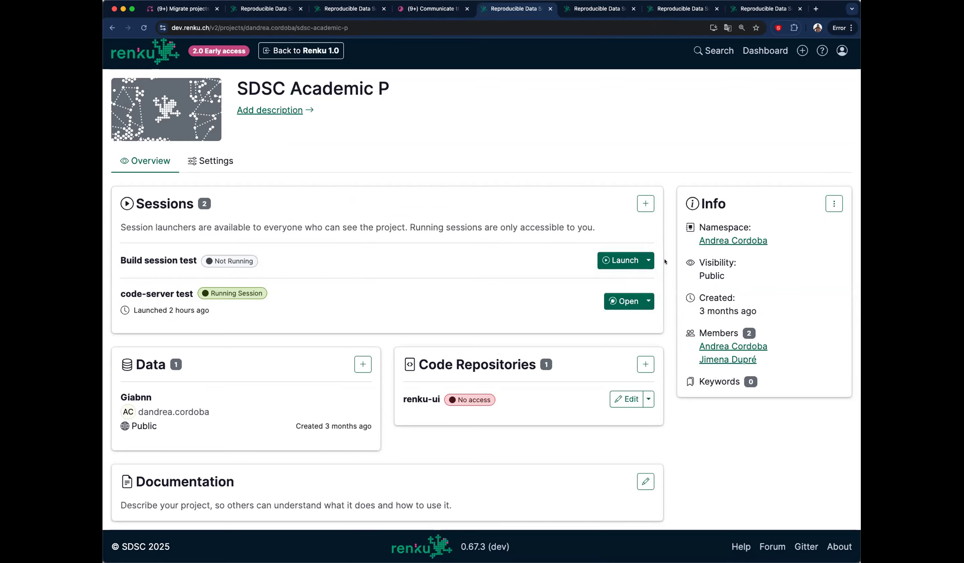
click(648, 262)
click(490, 259)
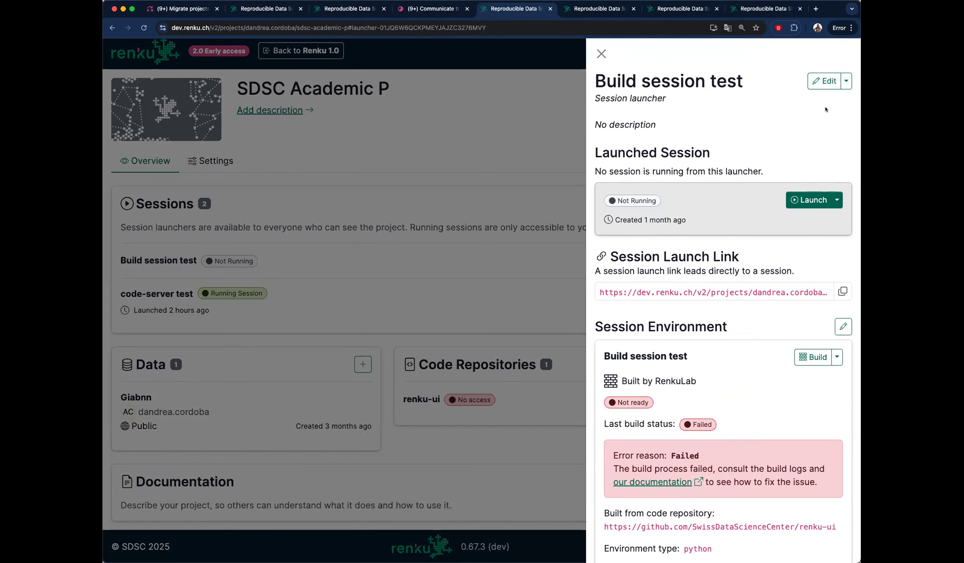
scroll(820, 312, down, 10)
scroll(820, 313, up, 10)
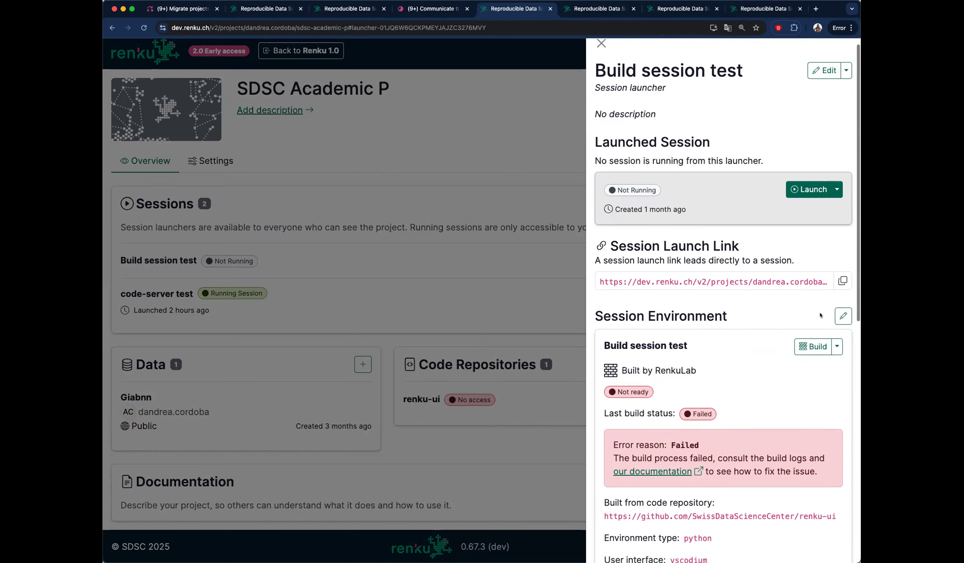
click(600, 43)
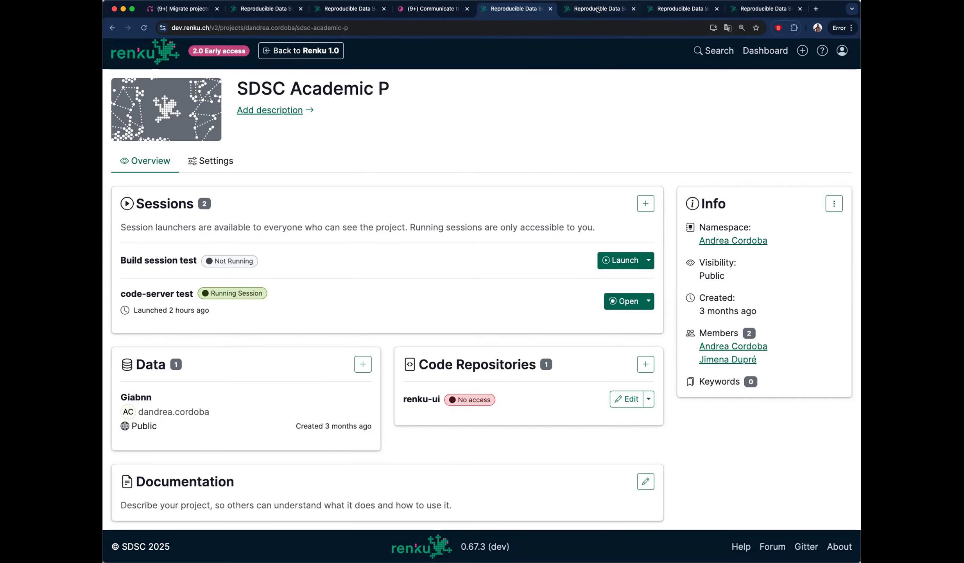
- View the Python environment launcher's details in the ML Demo project, and close them
click(598, 10)
click(405, 231)
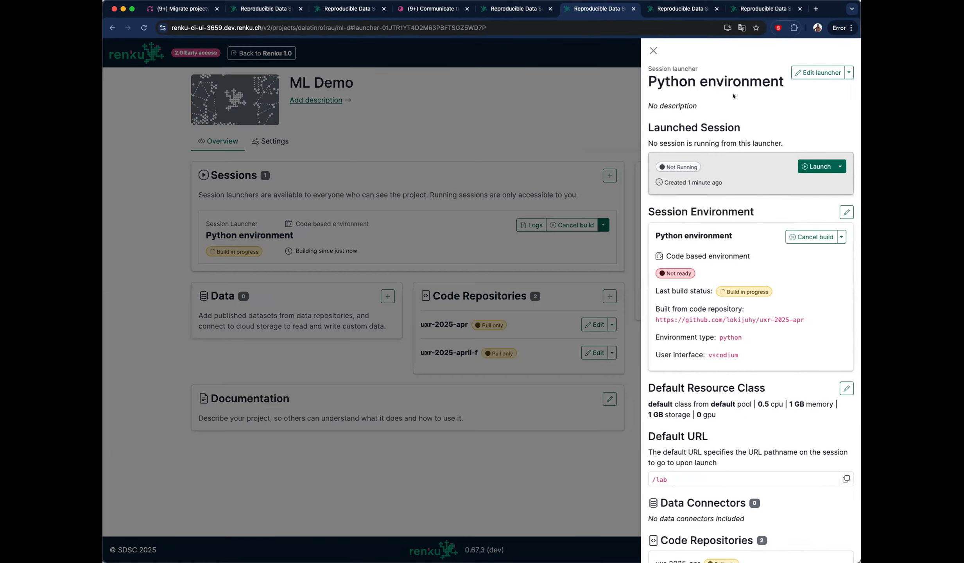
click(389, 245)
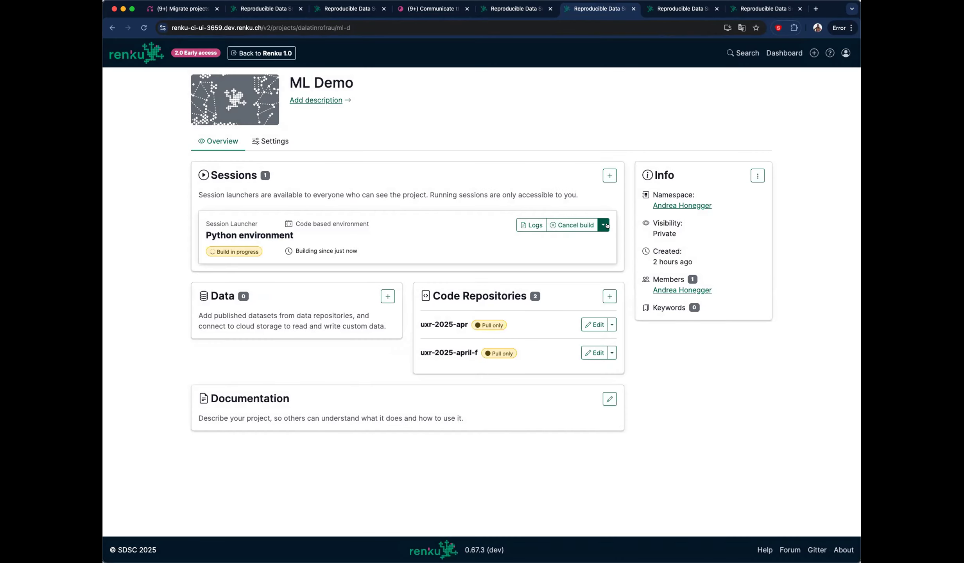
- Launch a session from the Python environment launcher in the ML test build project, and return to the project overview
click(696, 7)
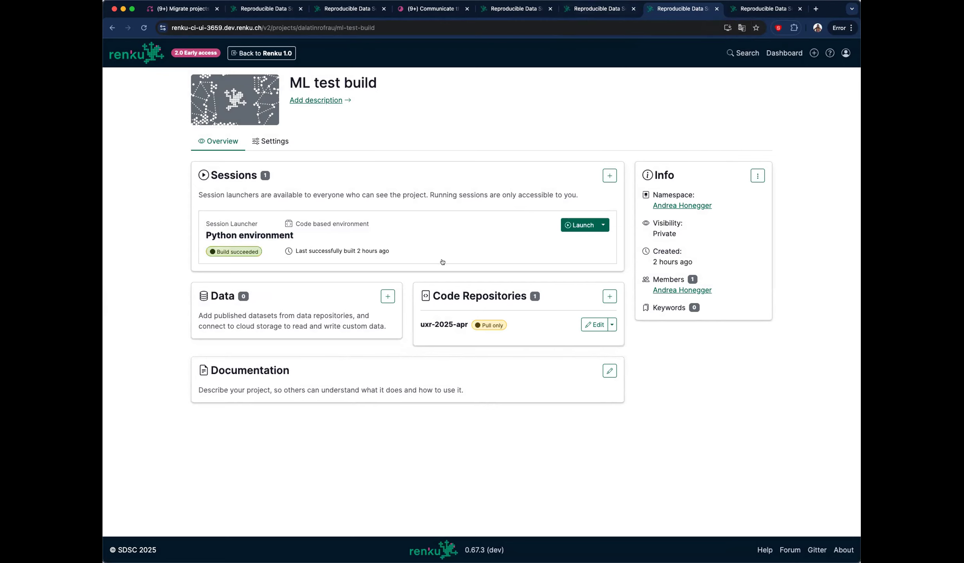
click(582, 225)
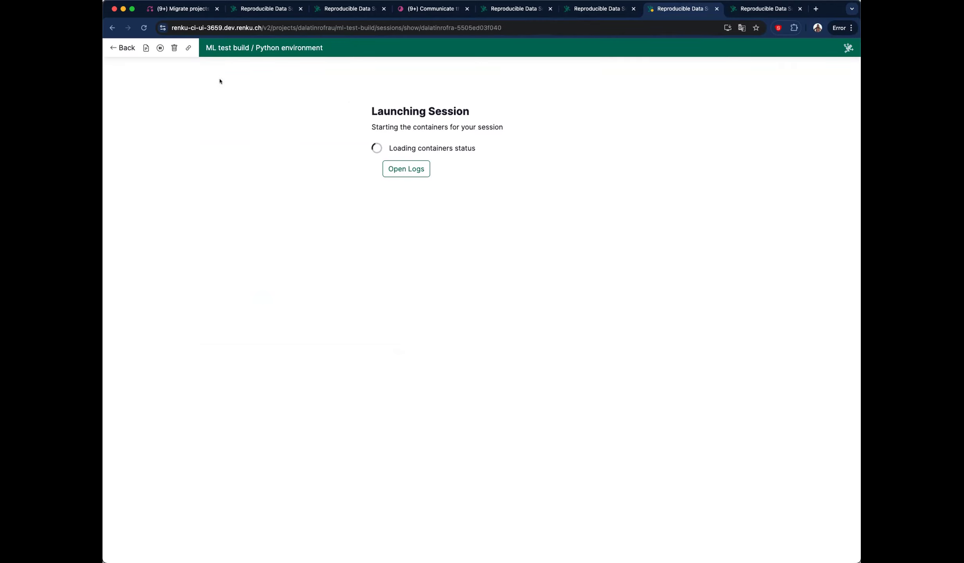
click(111, 48)
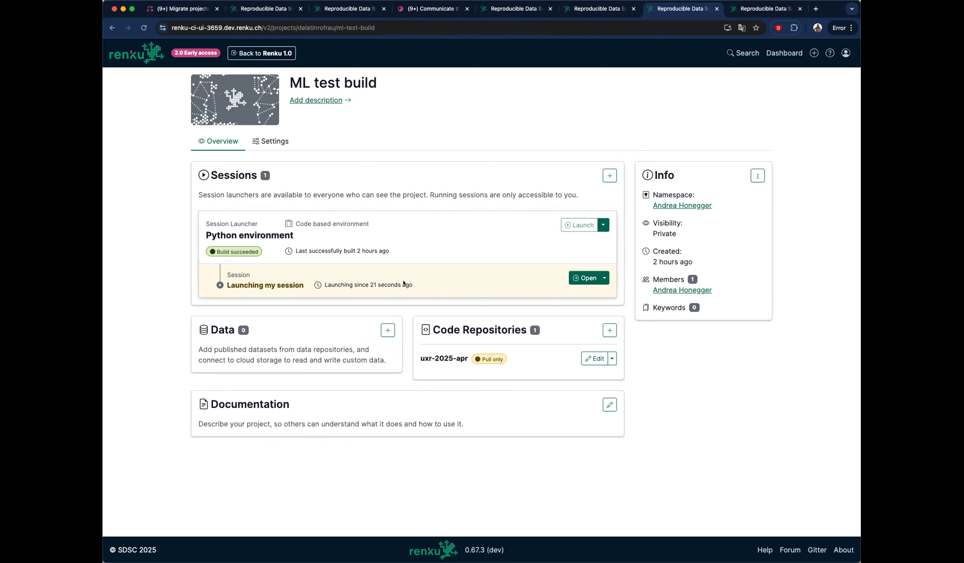
- Compare the session cards of the SDSC Academic P and ML Demo projects, and go back to ML test build
click(513, 9)
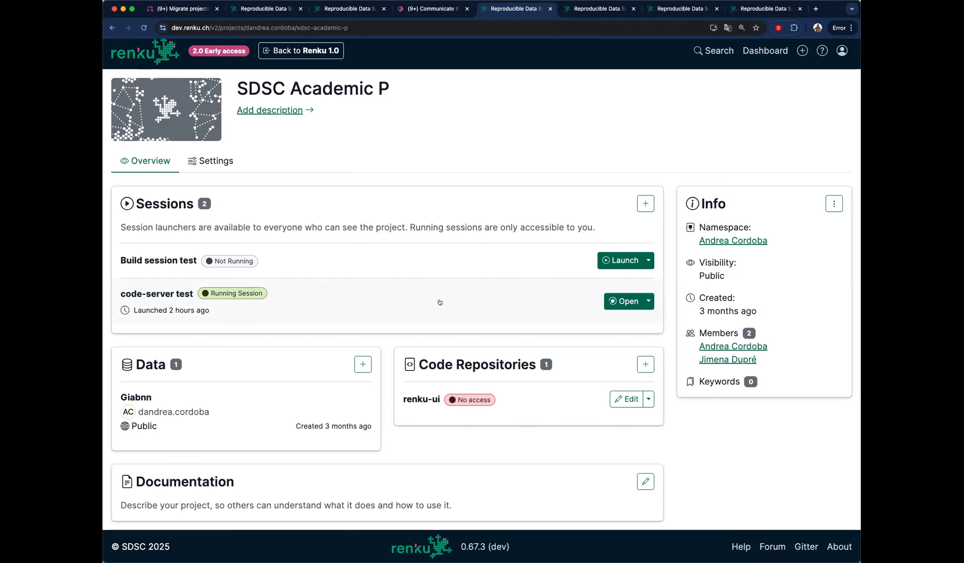
click(608, 8)
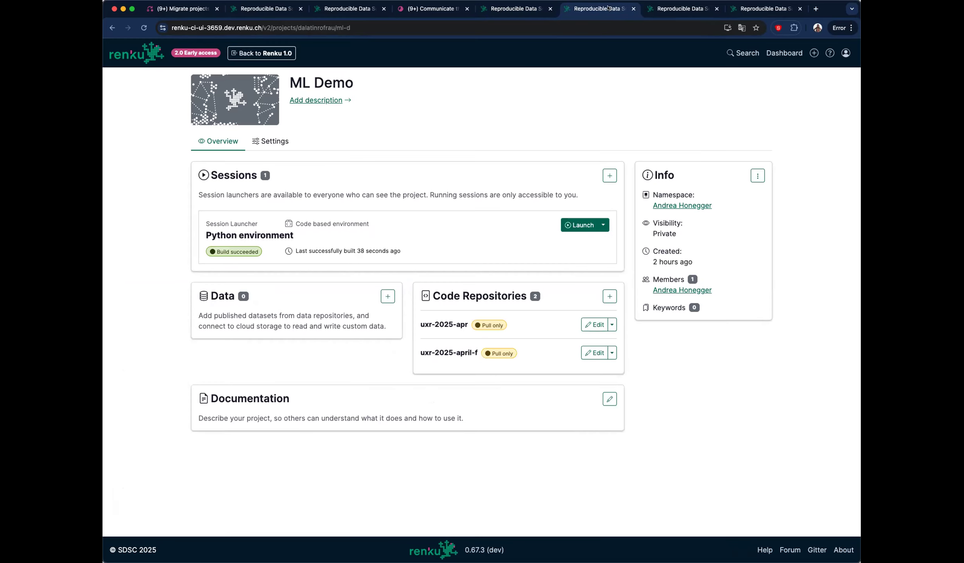
click(699, 10)
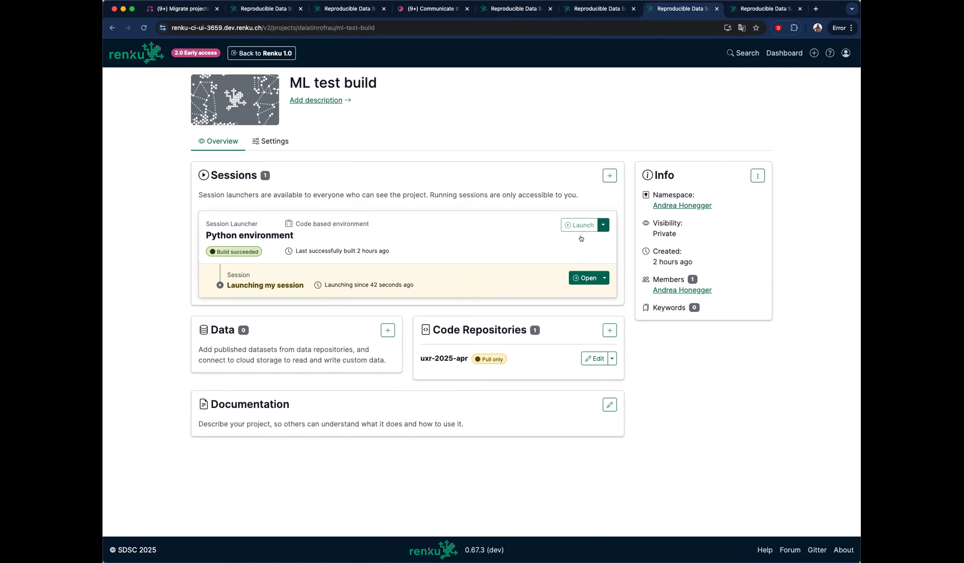
- View the launching session's available actions and the Python environment launcher's details in ML test build, and close them
click(604, 278)
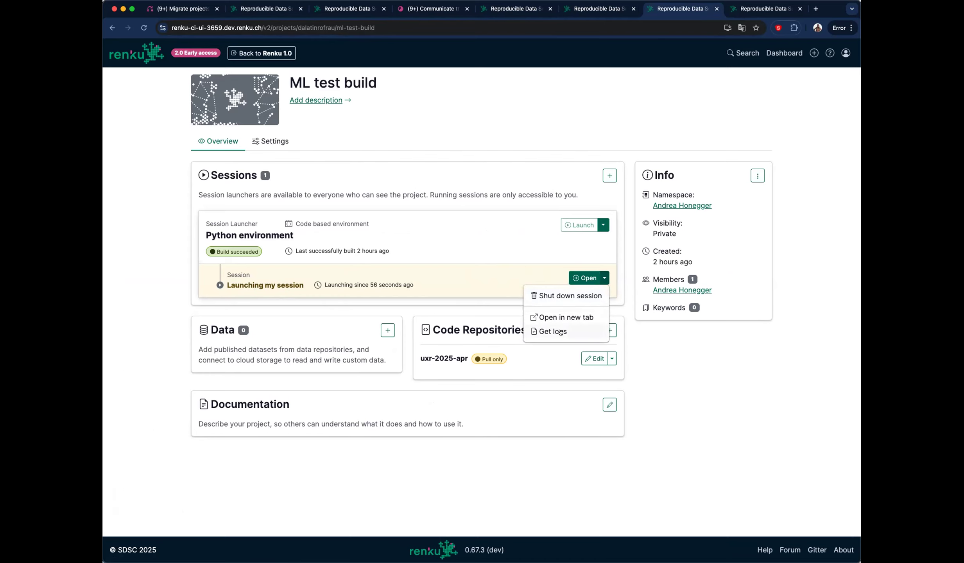
click(472, 231)
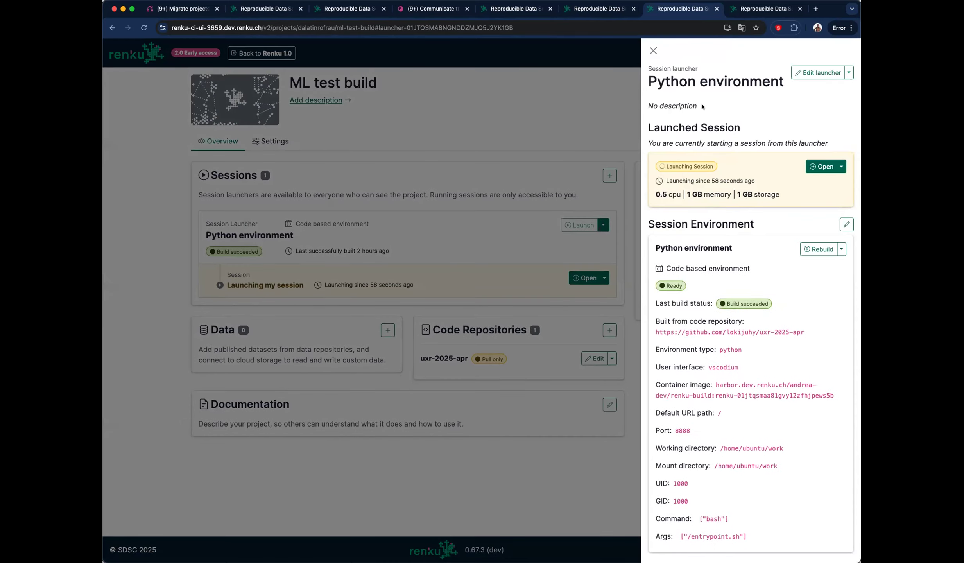
click(471, 262)
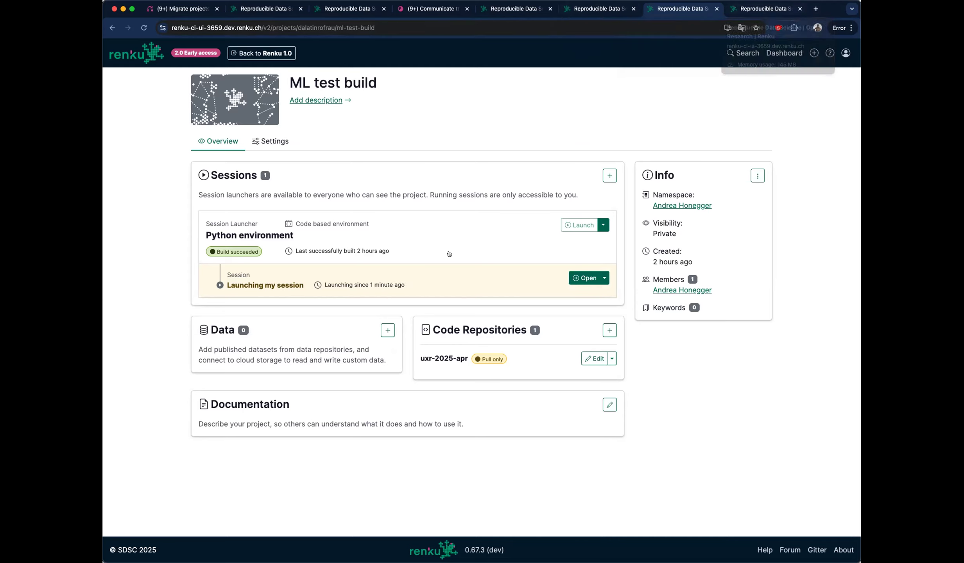
- View the logs of the failed Custom env err session in the ML other cases project, close them, and check its error details
click(759, 10)
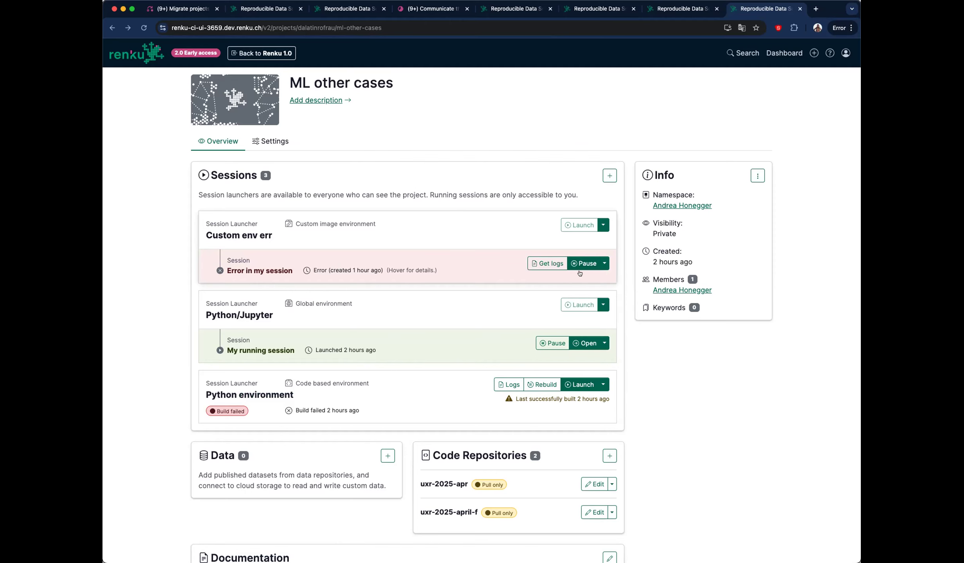
click(544, 258)
click(544, 261)
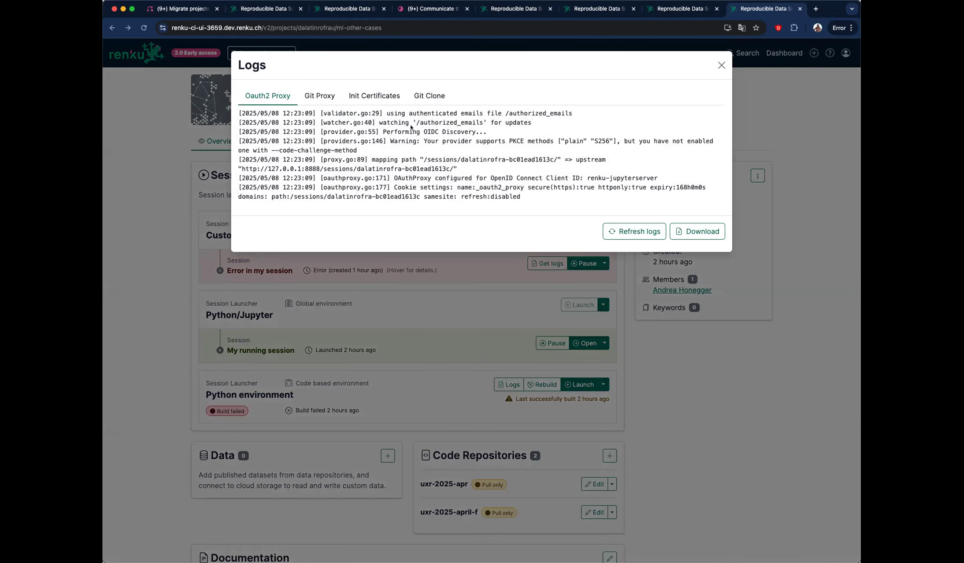
click(721, 66)
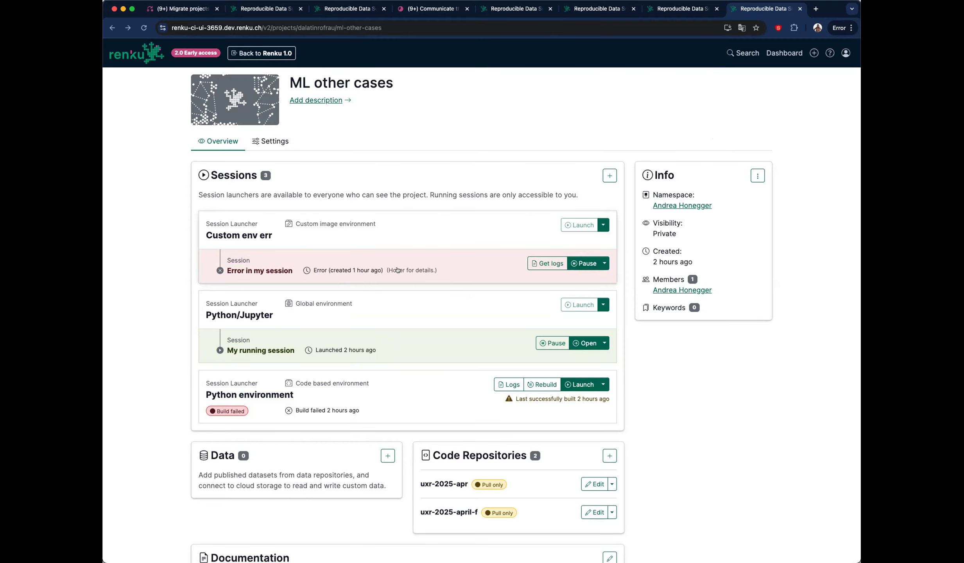
mouse_move(411, 270)
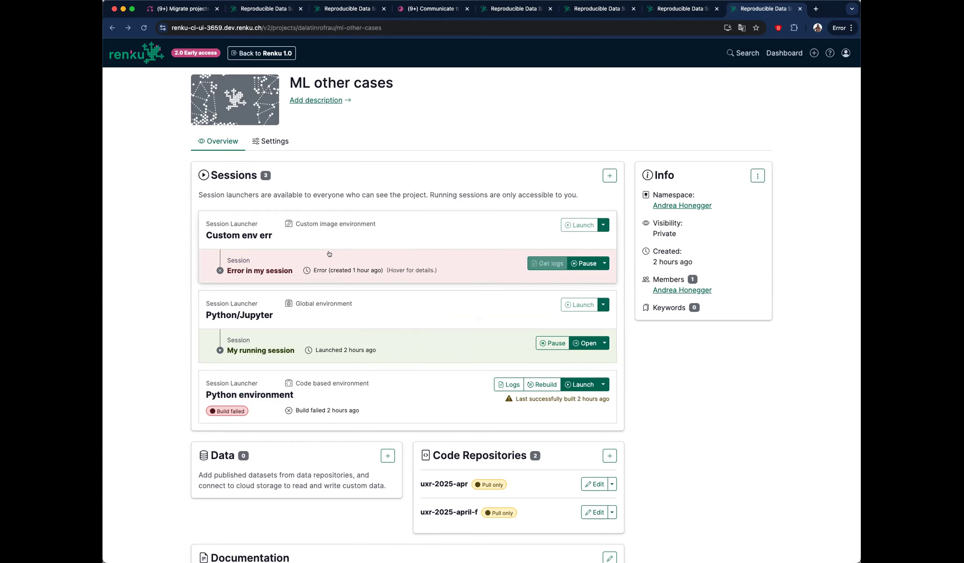
- View the last build logs of the Python environment launcher in ML other cases, highlight the exit status error line, and close them
scroll(530, 323, down, 1)
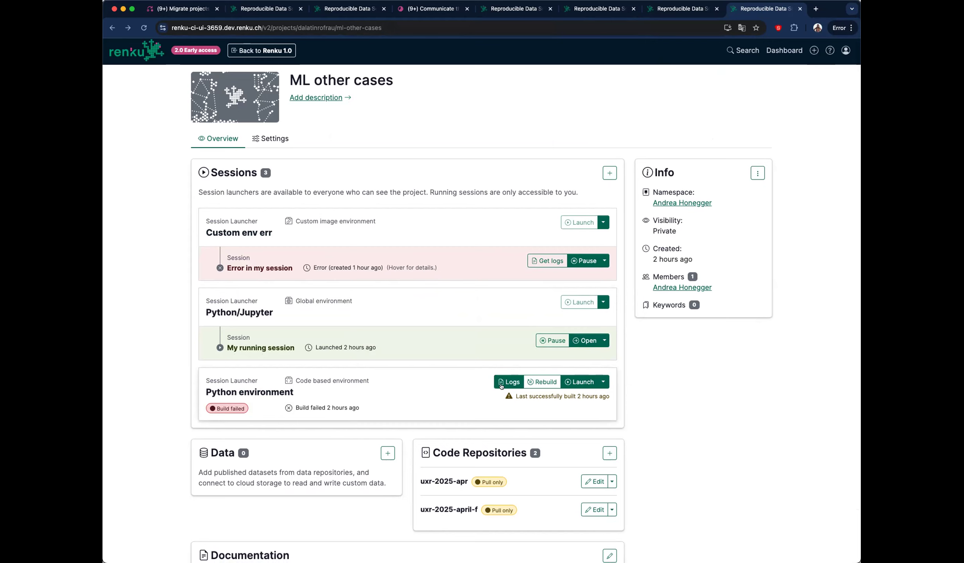
click(502, 383)
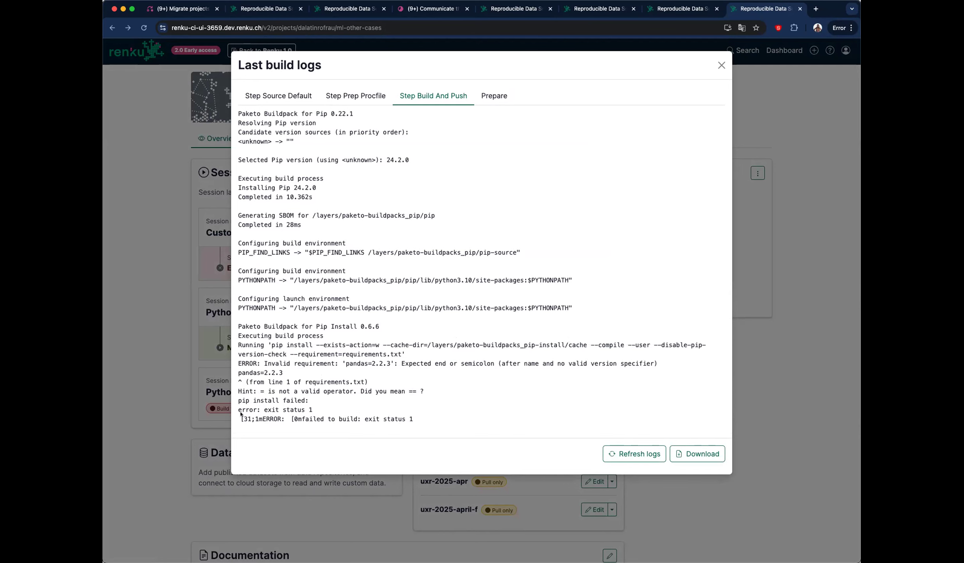
drag(244, 410, 441, 411)
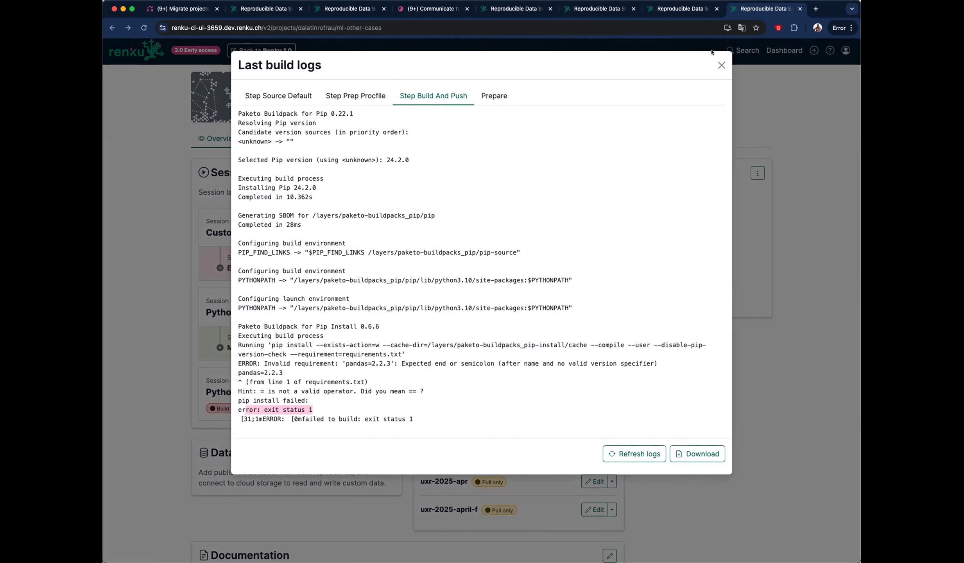
click(721, 65)
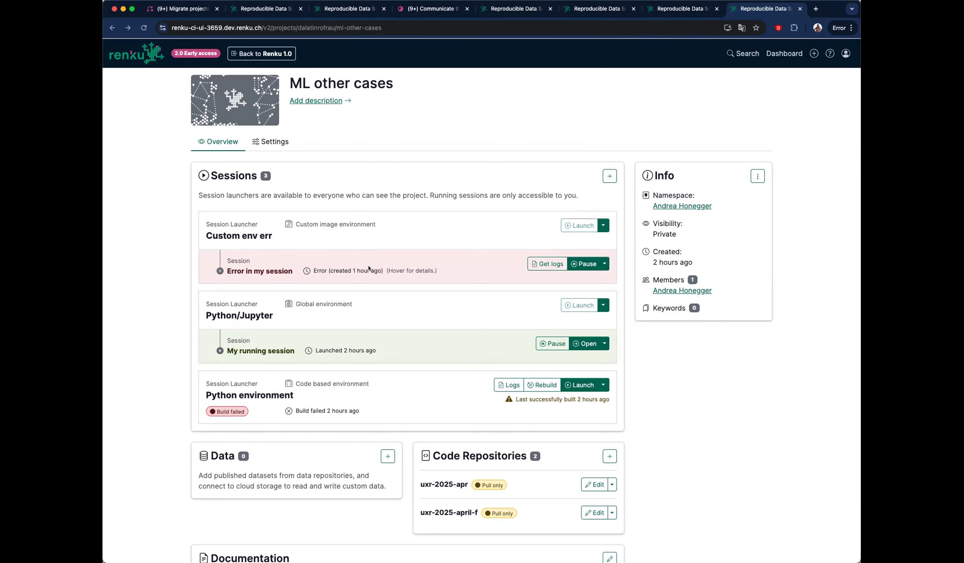
scroll(426, 329, down, 1)
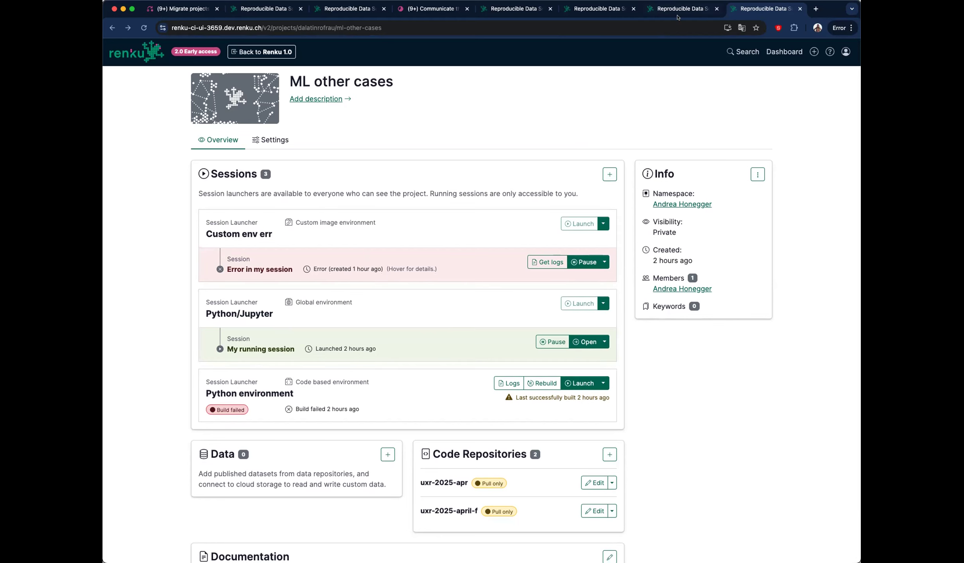
- Open the running Python environment session in the ML test build project
key(ctrl+shift+Tab)
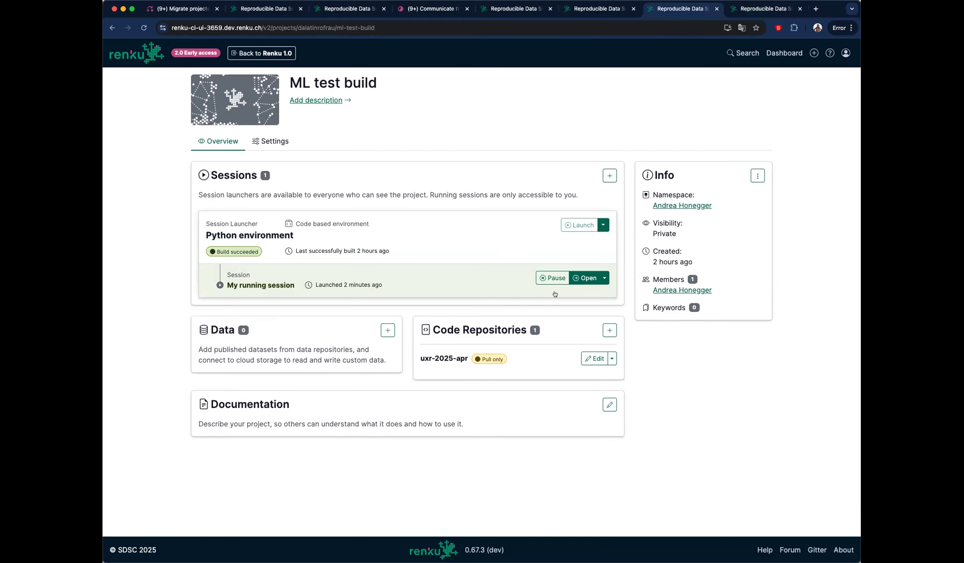
click(580, 277)
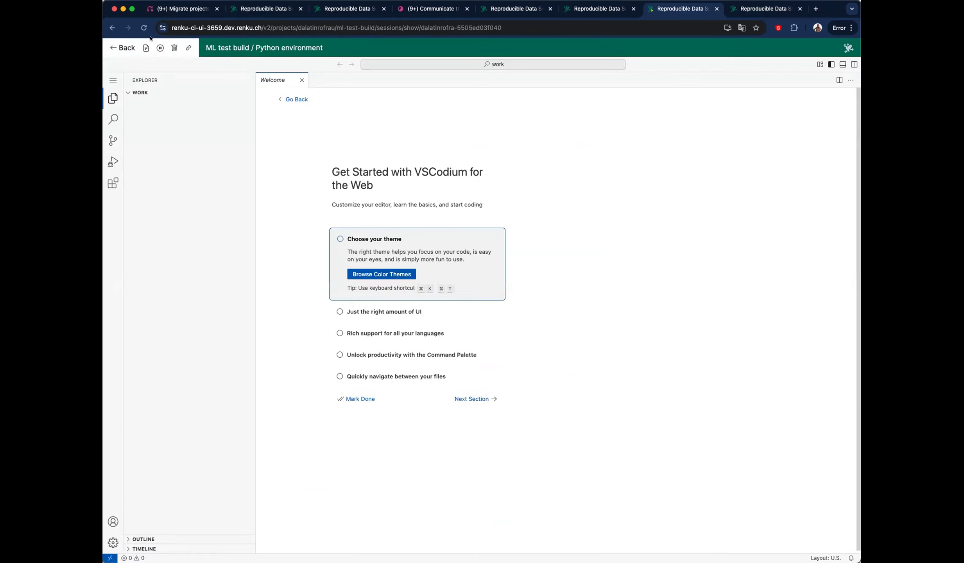
- View the running Python environment session's shareable launch link, close it, and return to the ML test build project page
click(188, 48)
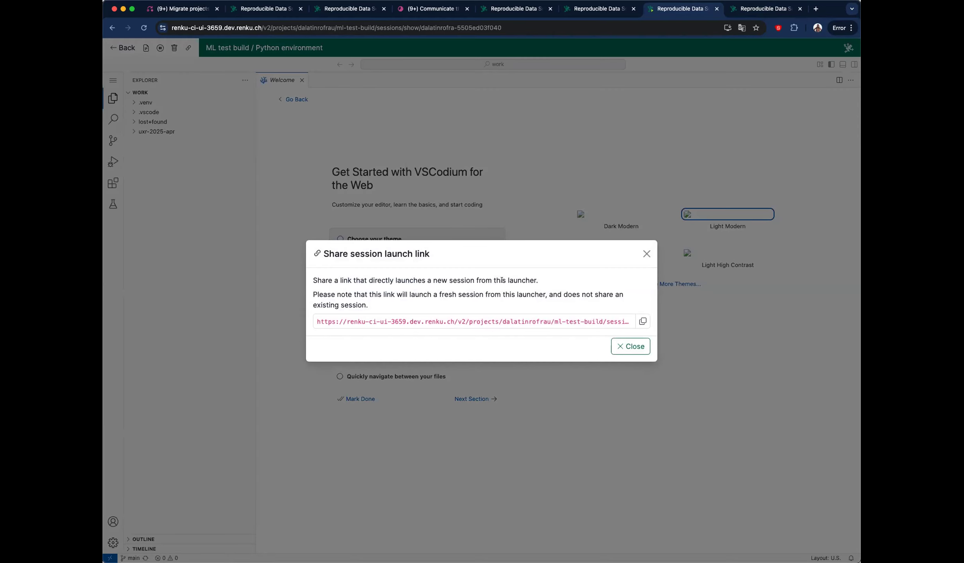
click(646, 253)
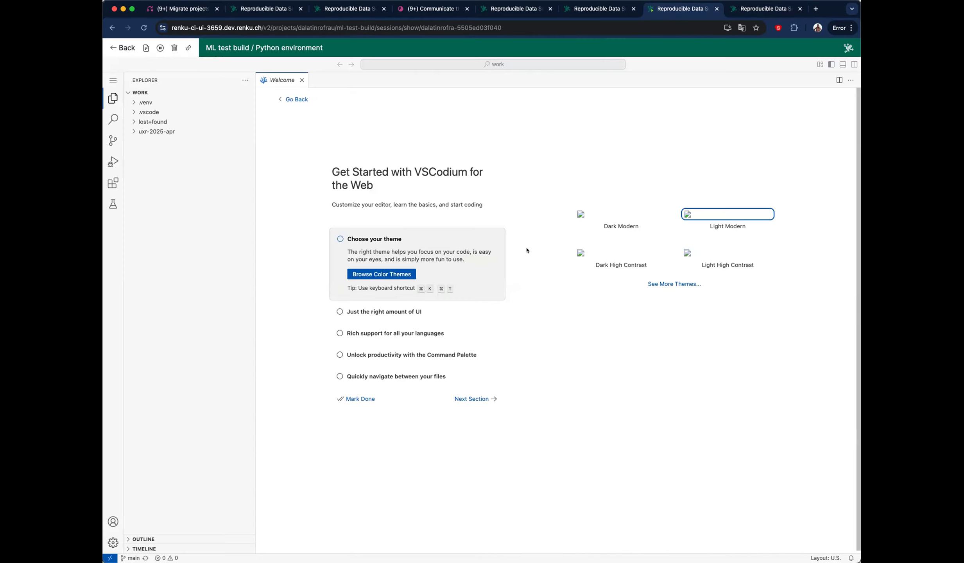
click(117, 48)
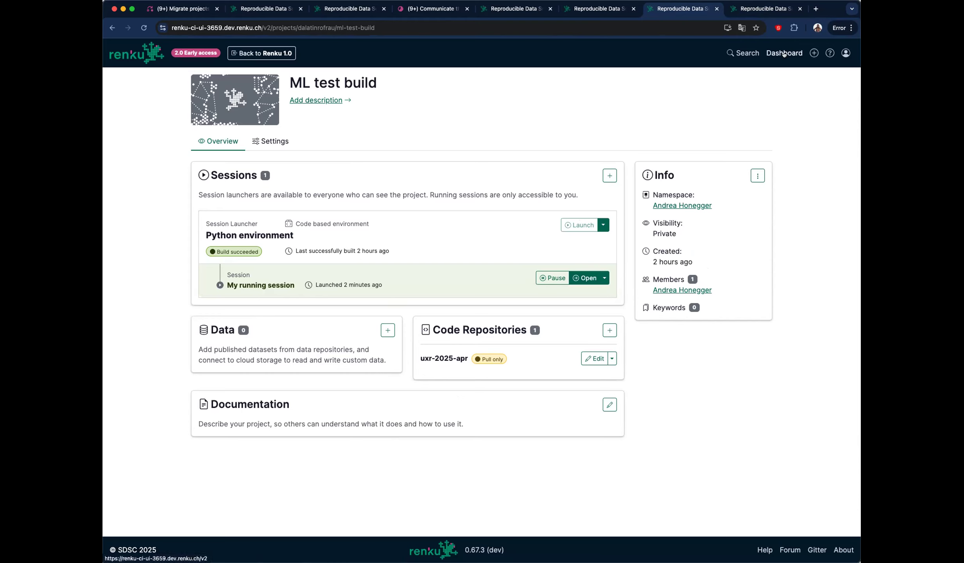
- View the sessions on the dashboard and the available actions of the running ML test build session, and close the actions
click(586, 9)
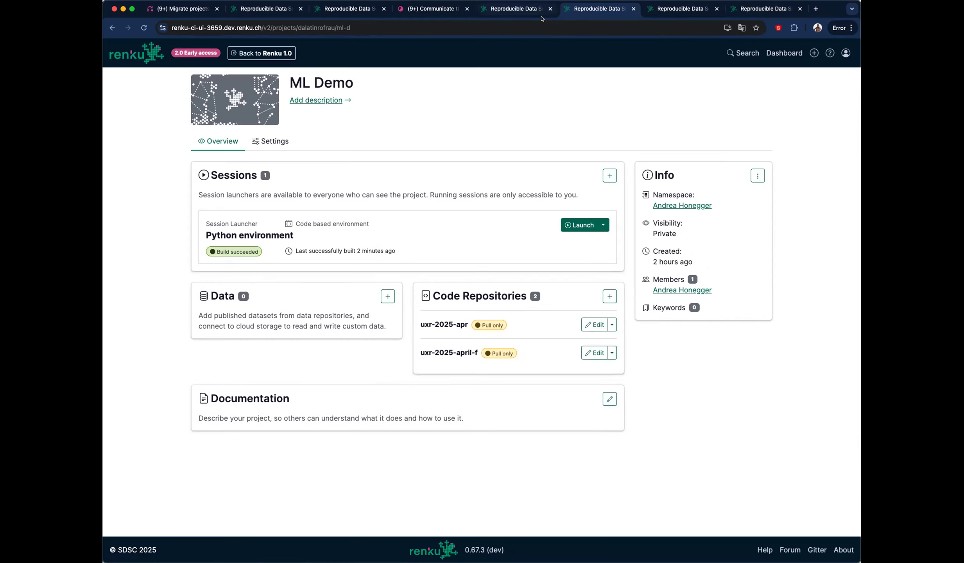
click(784, 52)
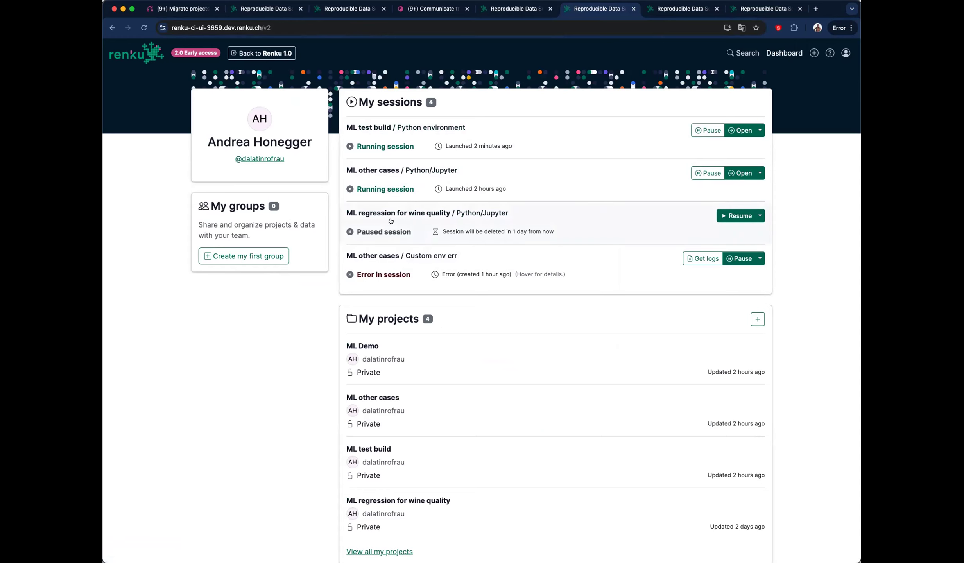
click(759, 130)
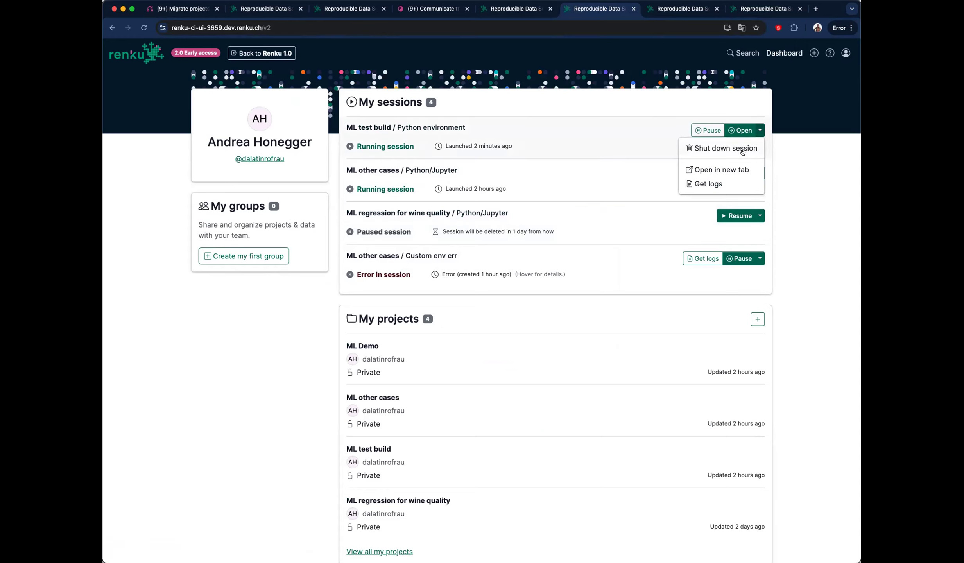
click(810, 188)
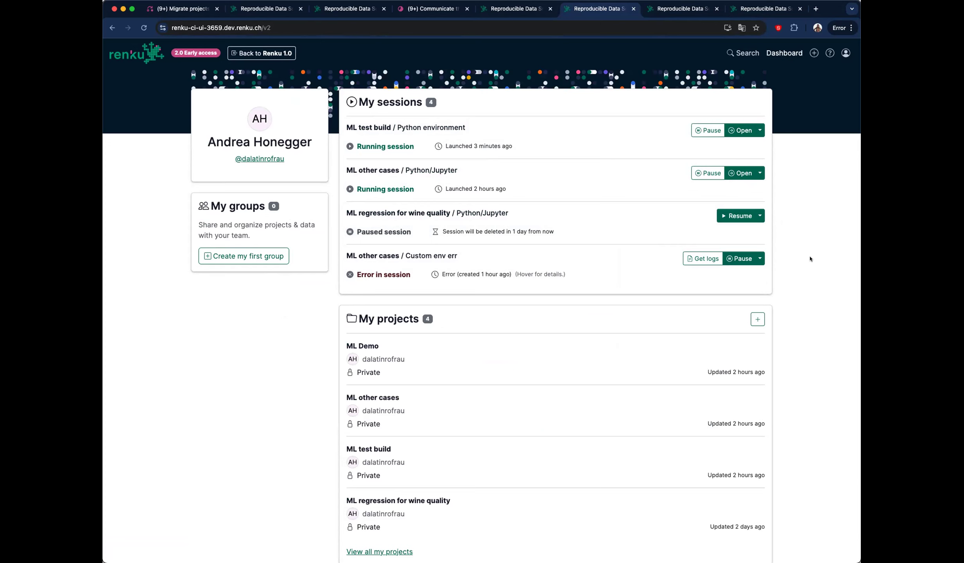
- View the running session's available actions and the Python environment launcher's details in ML test build, and close the details
click(663, 7)
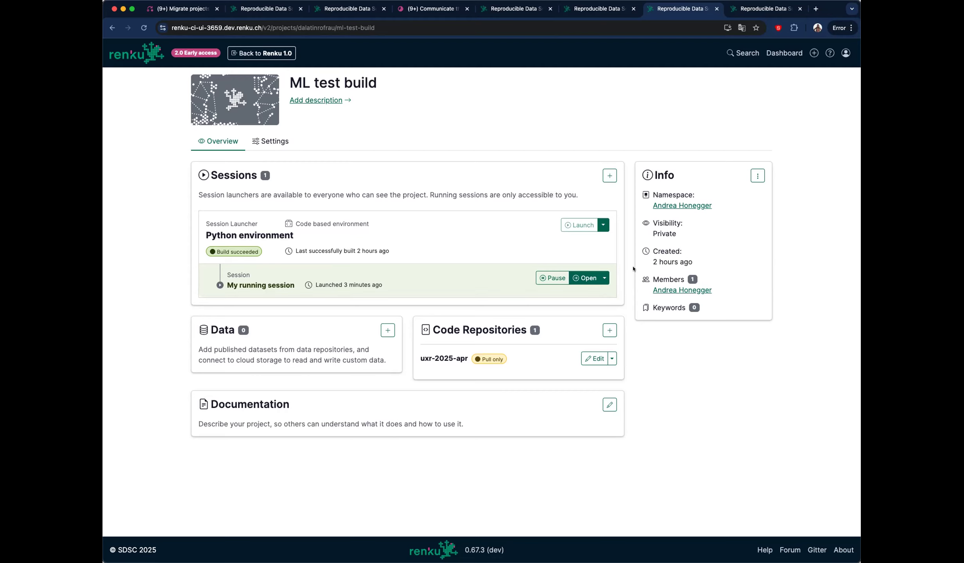
click(604, 278)
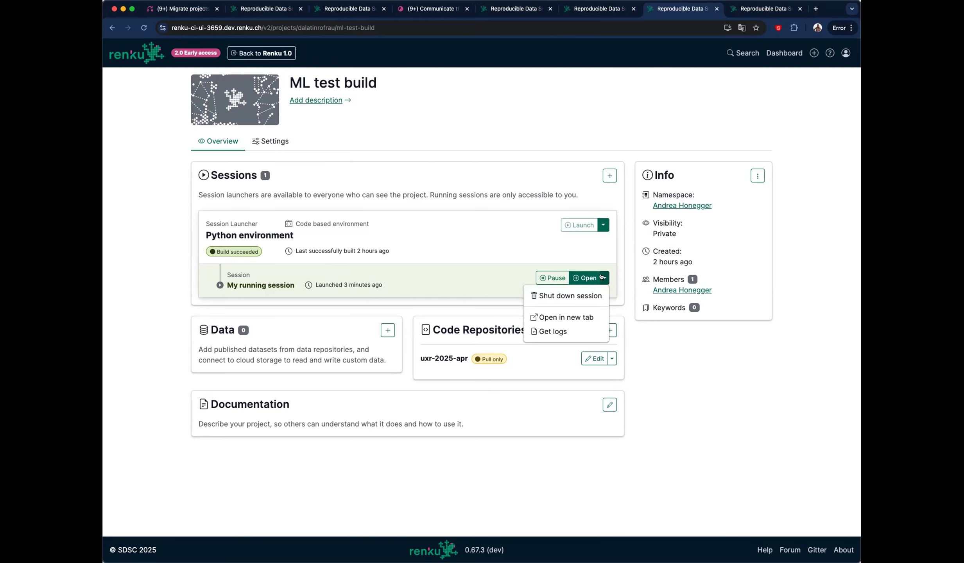
click(509, 242)
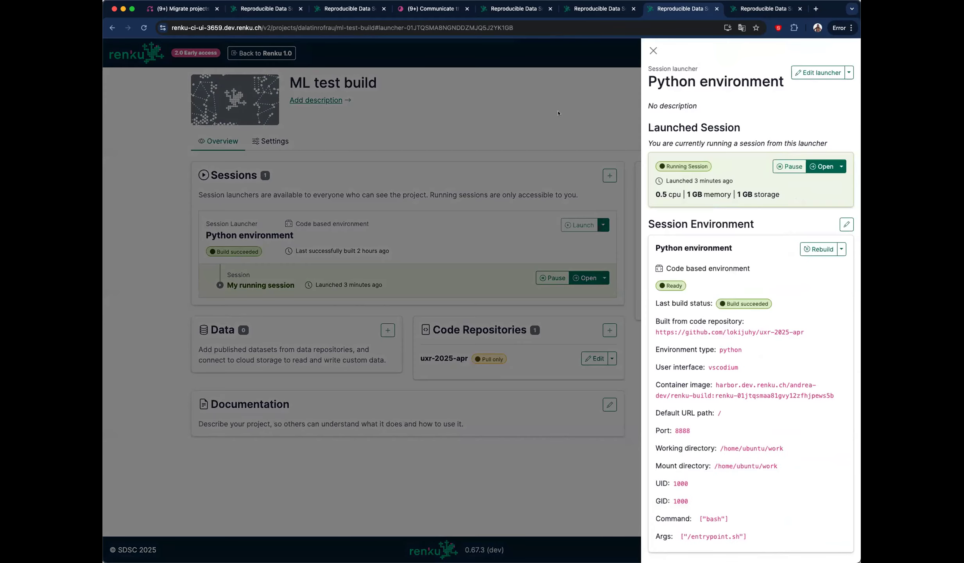
click(558, 113)
- Add a session launcher created from the uxr-2025-apr code repository with Python and VSCodium, named Python environment II, with default resources
click(609, 175)
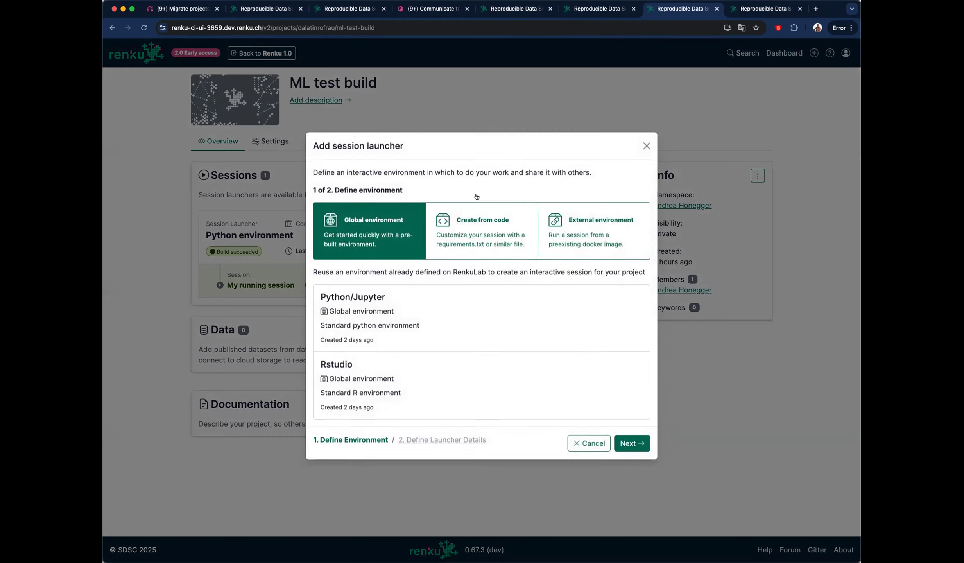
click(476, 231)
click(629, 442)
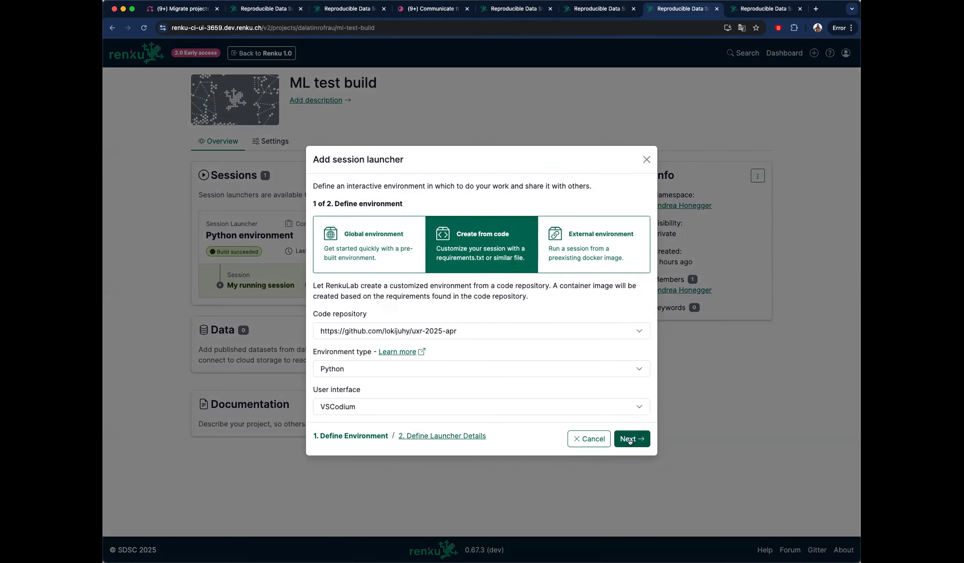
click(629, 439)
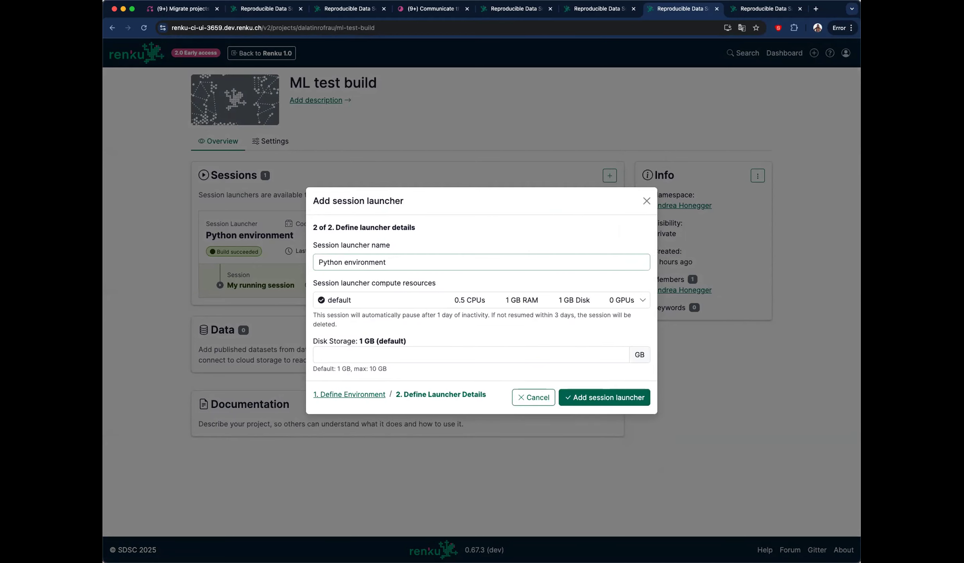
text(I)
click(601, 397)
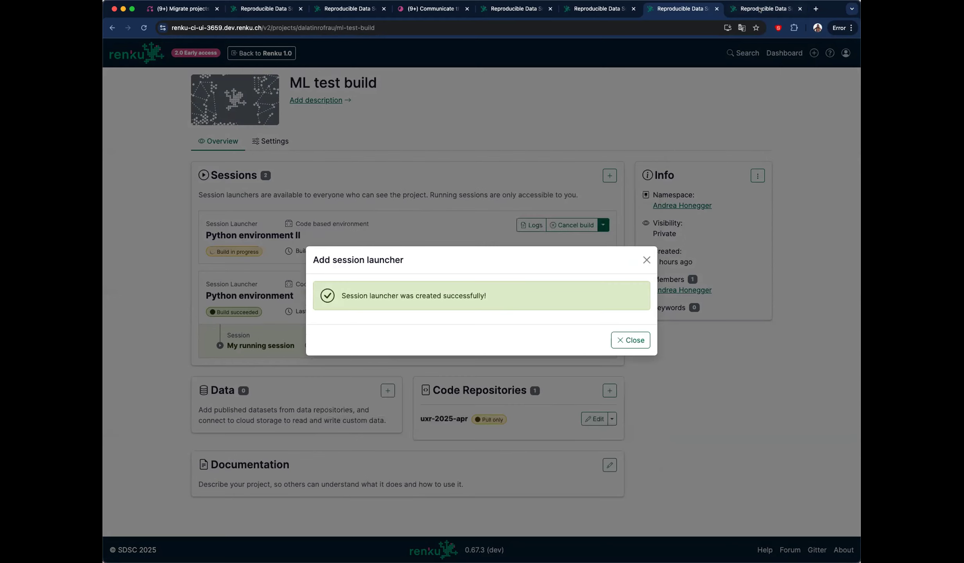
- Rebuild the Python environment launcher whose build failed in the ML other cases project
click(759, 9)
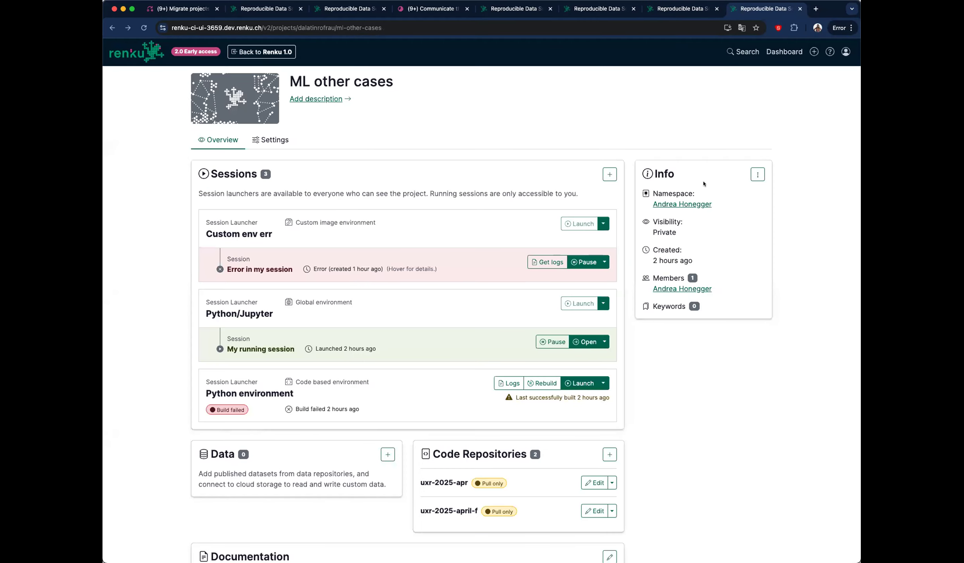
click(540, 386)
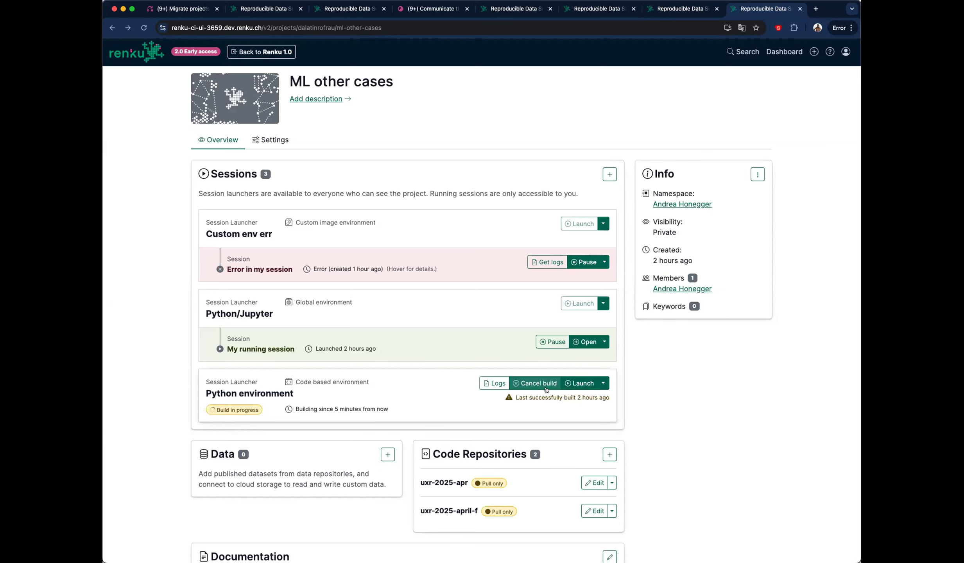